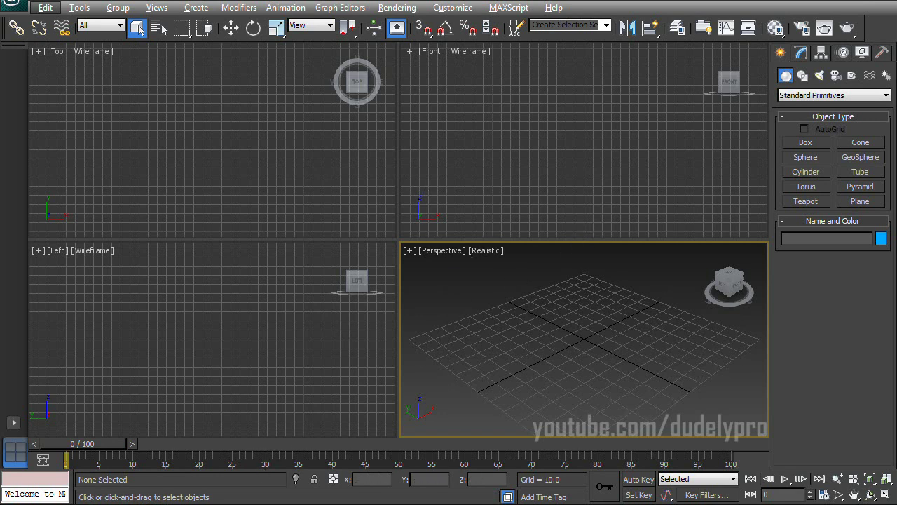
# Glance at the Minesweeper game and the finished glowing-cubes reference video, then return to the viewports.
pyautogui.hotkey('alt', 'Tab')
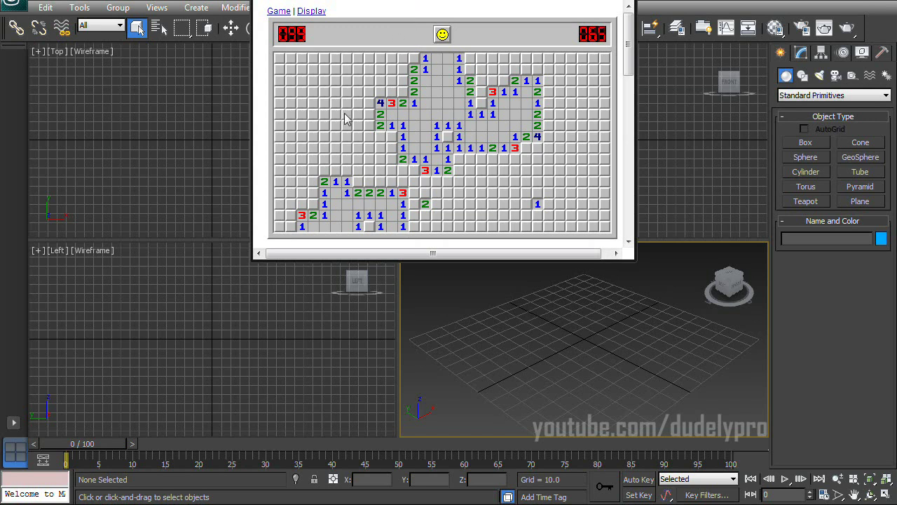
pyautogui.click(346, 115)
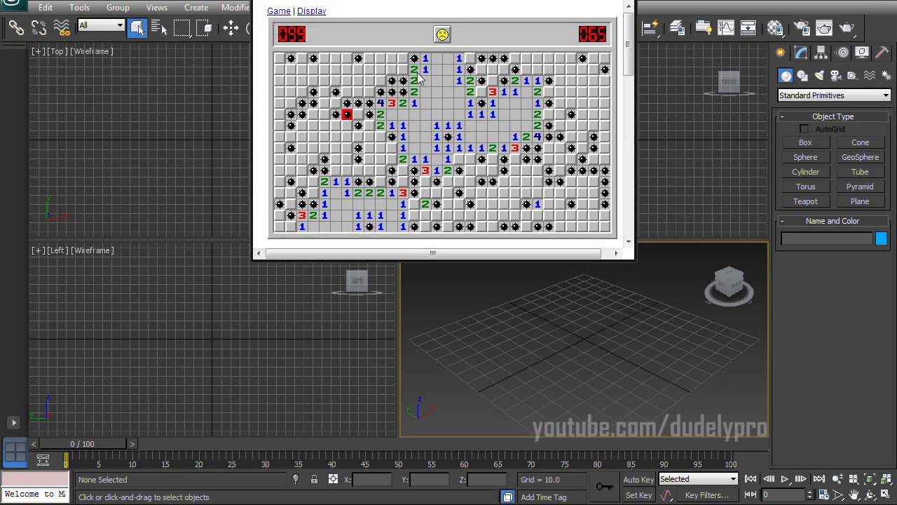
pyautogui.hotkey('alt', 'Tab')
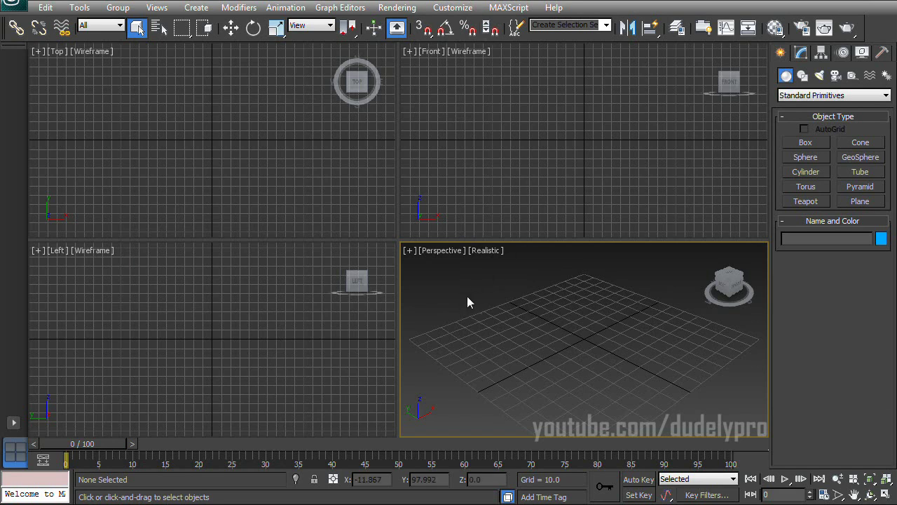
pyautogui.hotkey('alt', 'Tab')
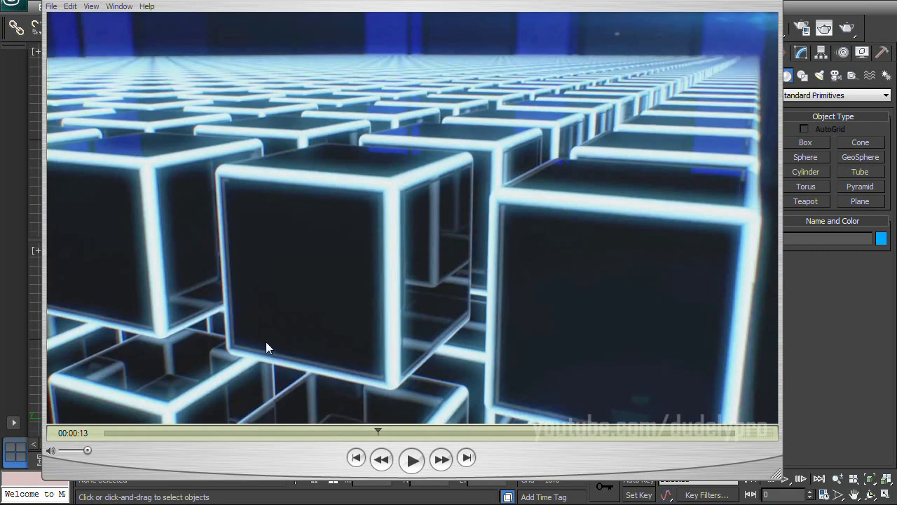
pyautogui.click(775, 4)
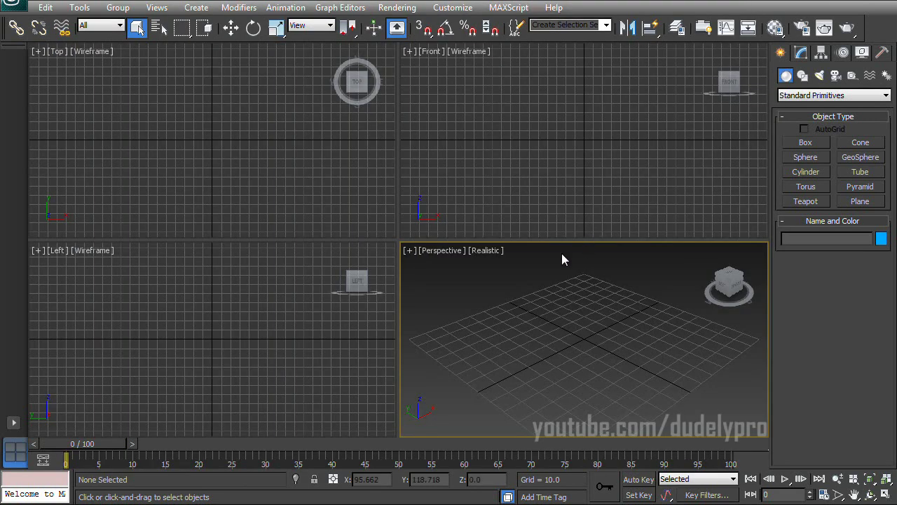
# Draw a box in the Perspective view and set its length, width and height to 10.
pyautogui.click(807, 143)
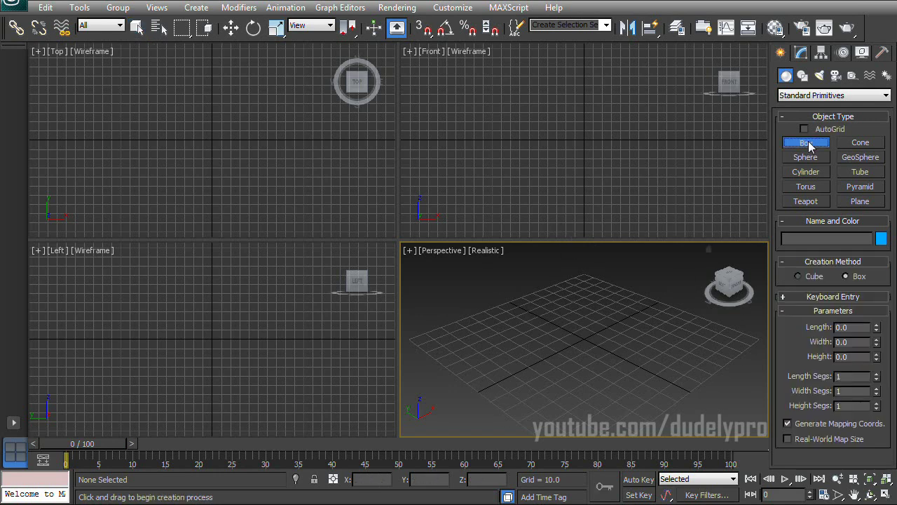
pyautogui.moveTo(557, 327); pyautogui.dragTo(636, 327)
pyautogui.moveTo(614, 319)
pyautogui.keyDown('alt'); pyautogui.mouseDown(button='middle')
pyautogui.moveTo(624, 323)
pyautogui.moveTo(619, 317)
pyautogui.mouseUp(button='middle'); pyautogui.keyUp('alt')
pyautogui.doubleClick(848, 327)
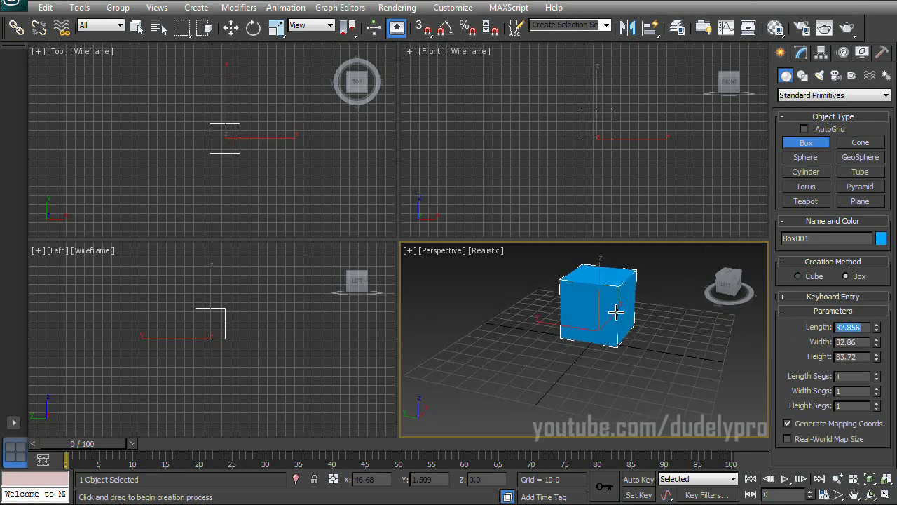
pyautogui.write('10')
pyautogui.press('Tab')
pyautogui.write('10')
pyautogui.press('Tab')
pyautogui.write('10')
pyautogui.press('Return')
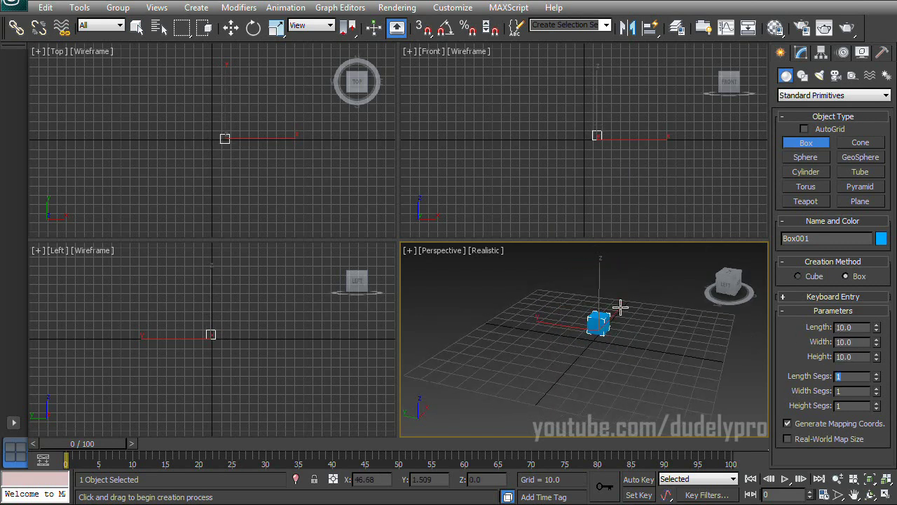
# Maximize the Perspective viewport and zoom in on the small cube.
pyautogui.keyDown('alt'); pyautogui.moveTo(622, 351); pyautogui.dragTo(610, 356, button='middle'); pyautogui.keyUp('alt')
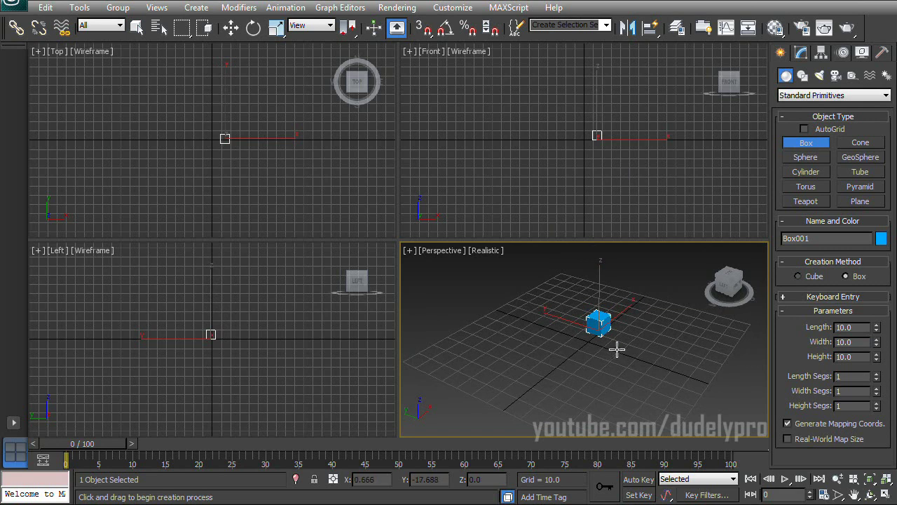
pyautogui.scroll(5, 619, 353)
pyautogui.keyDown('alt'); pyautogui.moveTo(619, 353); pyautogui.dragTo(627, 321, button='middle'); pyautogui.keyUp('alt')
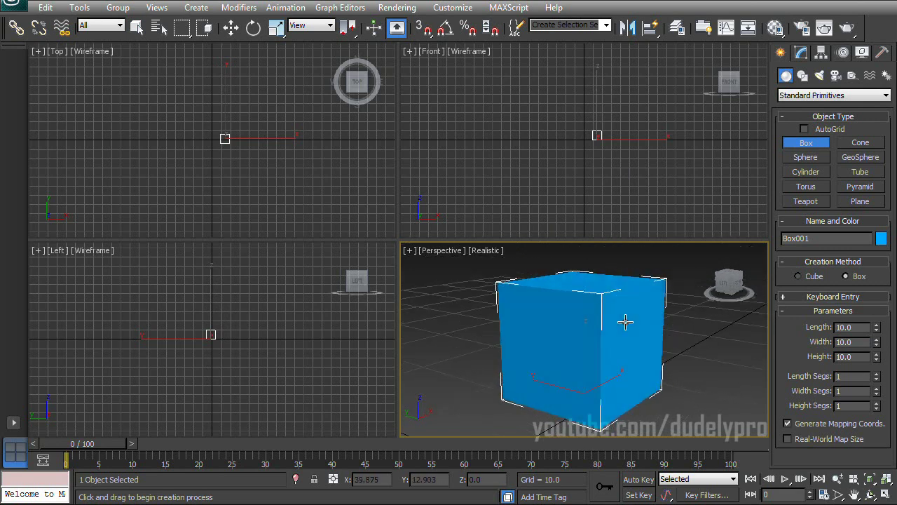
pyautogui.click(885, 494)
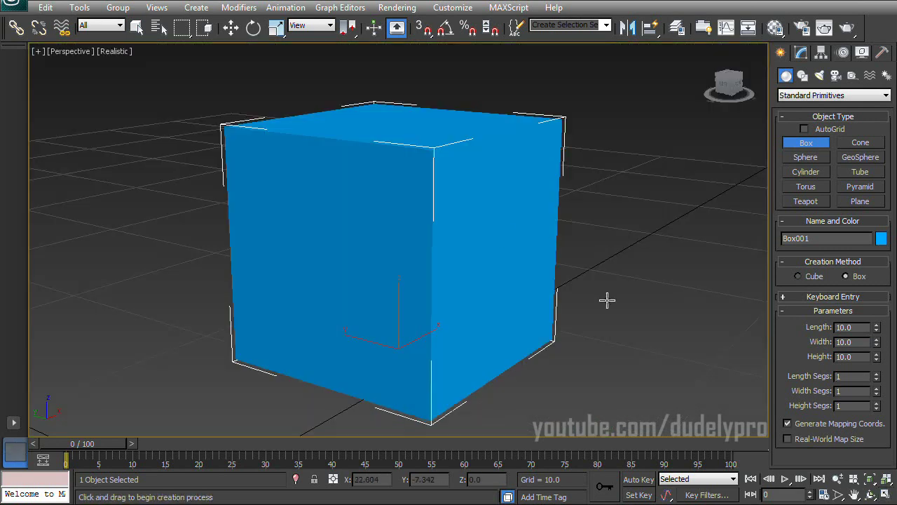
pyautogui.keyDown('alt'); pyautogui.moveTo(605, 301); pyautogui.dragTo(513, 248, button='middle'); pyautogui.keyUp('alt')
pyautogui.scroll(-3, 512, 248)
# Shade the view with a solid-colour background and turn on Edged Faces.
pyautogui.click(120, 58)
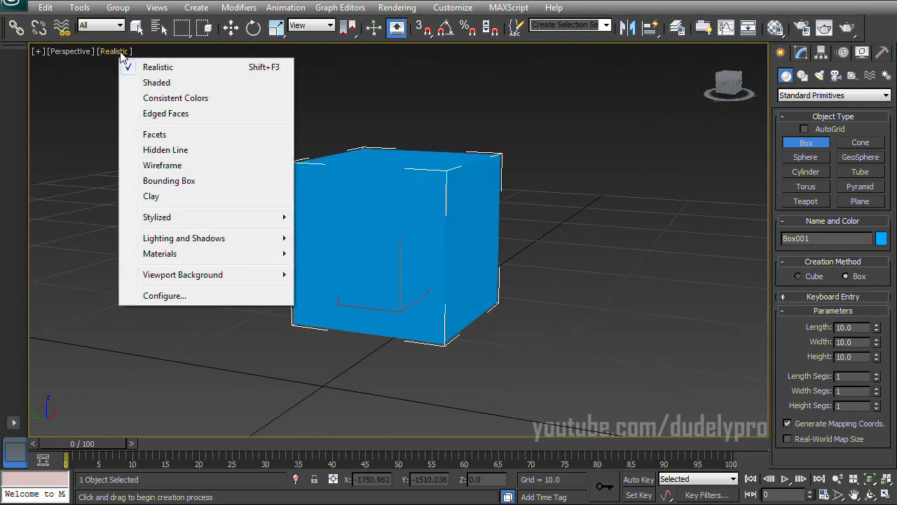
pyautogui.click(163, 82)
pyautogui.click(121, 53)
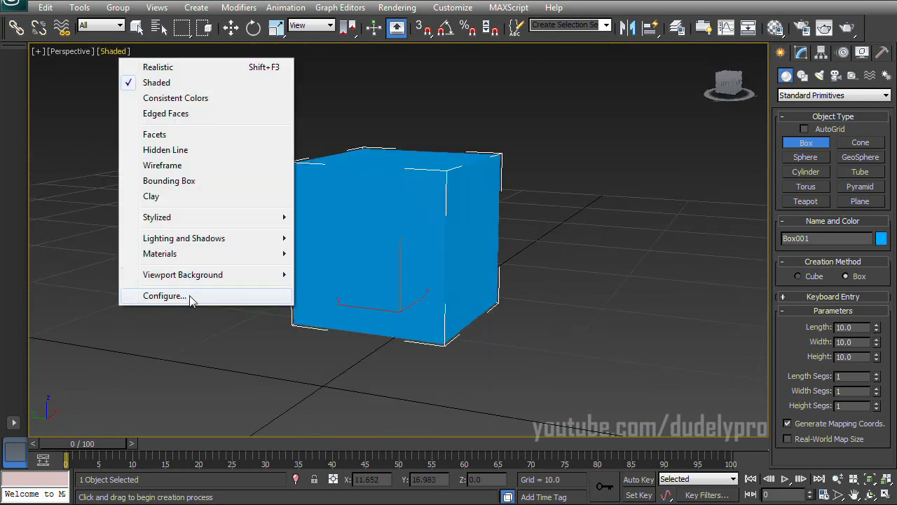
pyautogui.moveTo(206, 275)
pyautogui.click(341, 290)
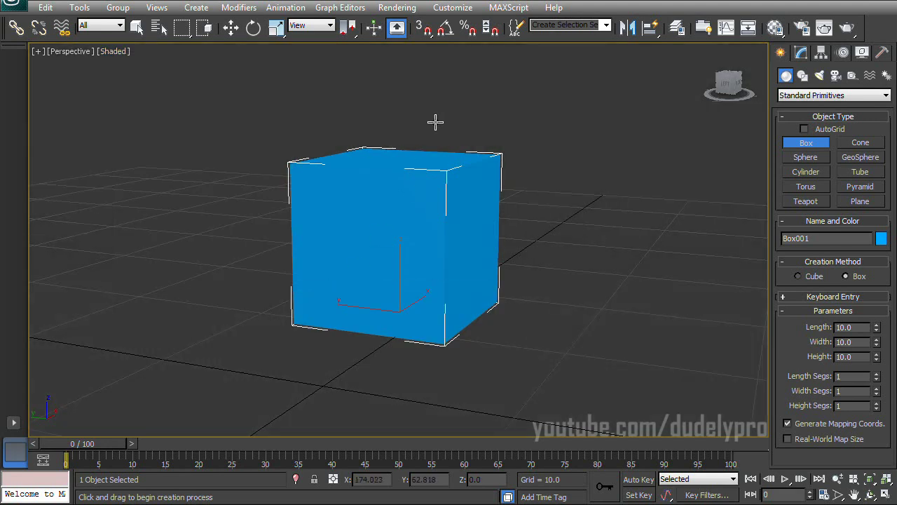
pyautogui.keyDown('alt'); pyautogui.moveTo(435, 121); pyautogui.dragTo(477, 160, button='middle'); pyautogui.keyUp('alt')
pyautogui.press('F3')
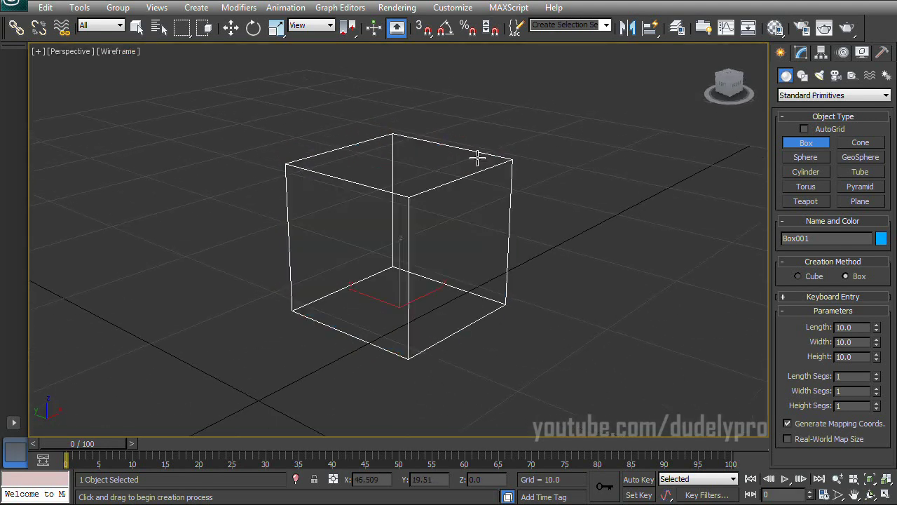
pyautogui.press('F3')
pyautogui.press('F4')
# Convert the cube to an Editable Poly from the right-click quad menu.
pyautogui.keyDown('alt'); pyautogui.moveTo(547, 207); pyautogui.dragTo(514, 180, button='middle'); pyautogui.keyUp('alt')
pyautogui.rightClick(481, 184)
pyautogui.rightClick(494, 176)
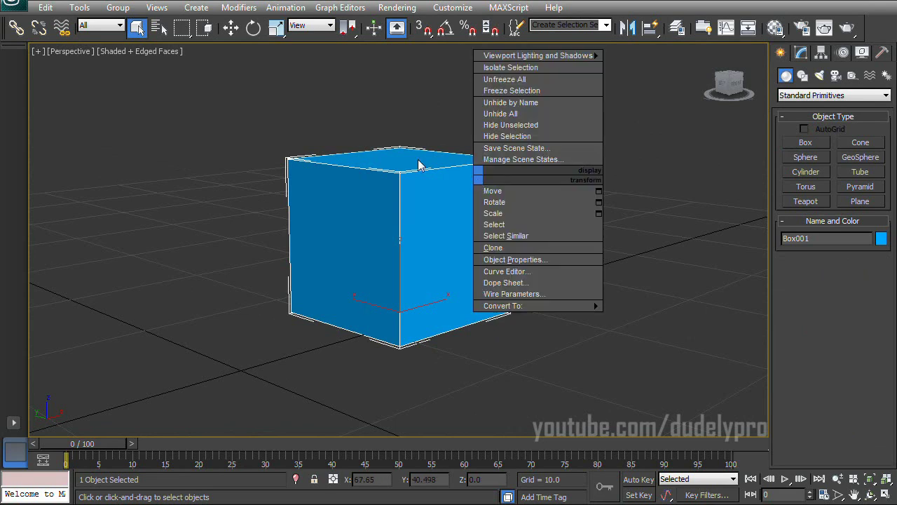
pyautogui.moveTo(549, 309)
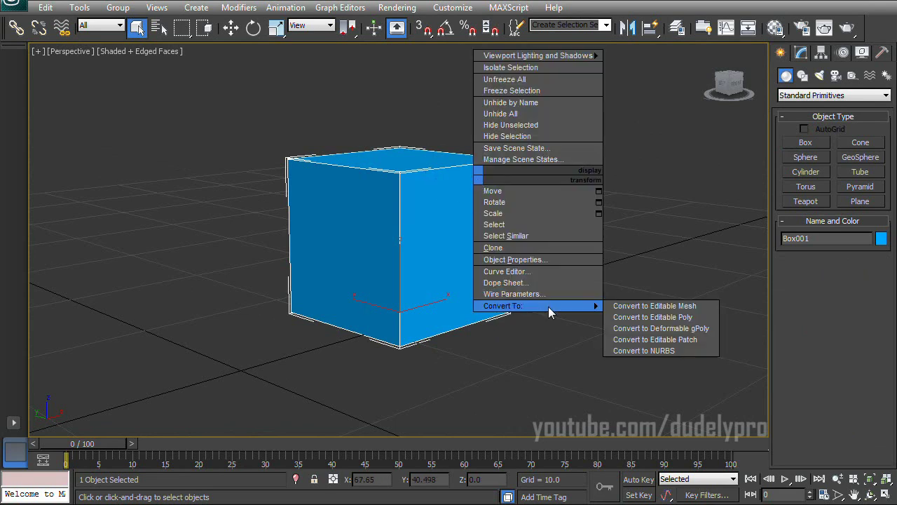
pyautogui.click(651, 317)
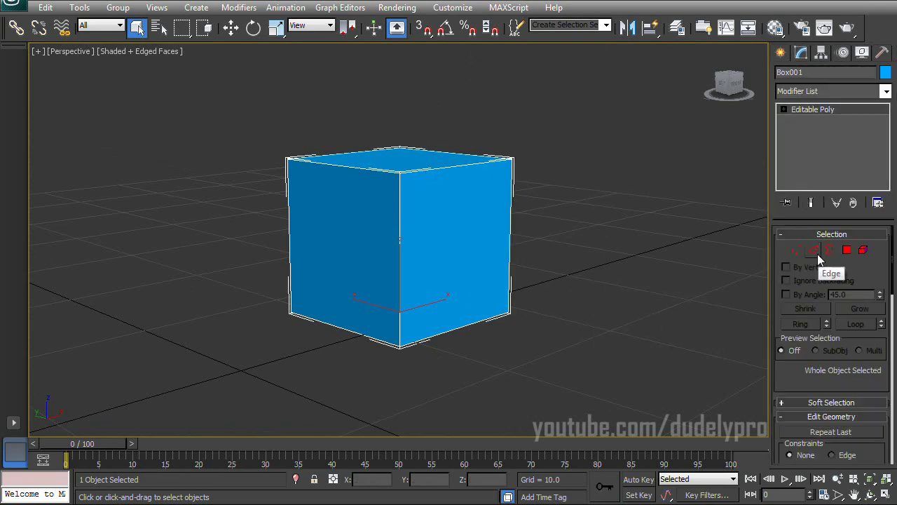
# Select all twelve edges of the cube at Edge level.
pyautogui.click(814, 250)
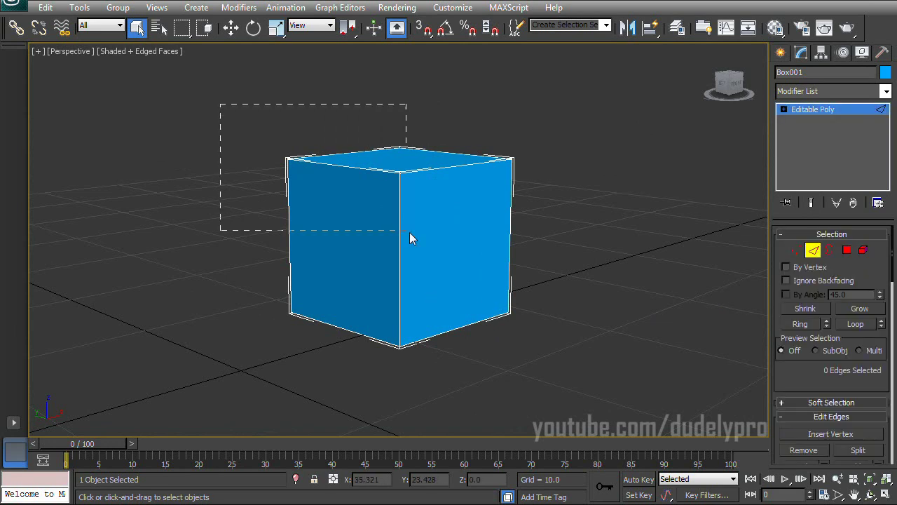
pyautogui.moveTo(410, 233); pyautogui.dragTo(625, 395)
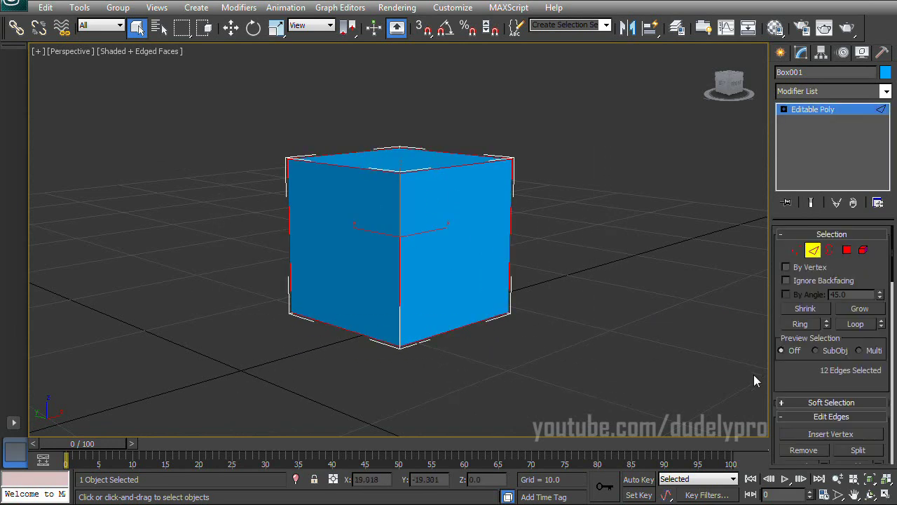
pyautogui.moveTo(802, 384); pyautogui.dragTo(731, 180)
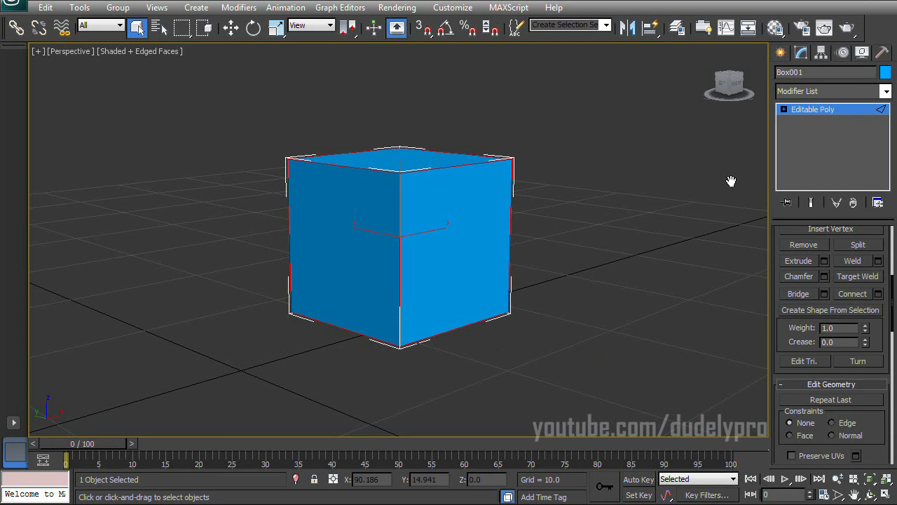
# Chamfer the selected edges with amount 0.5 and 3 segments, then inspect the rounded cube.
pyautogui.click(824, 278)
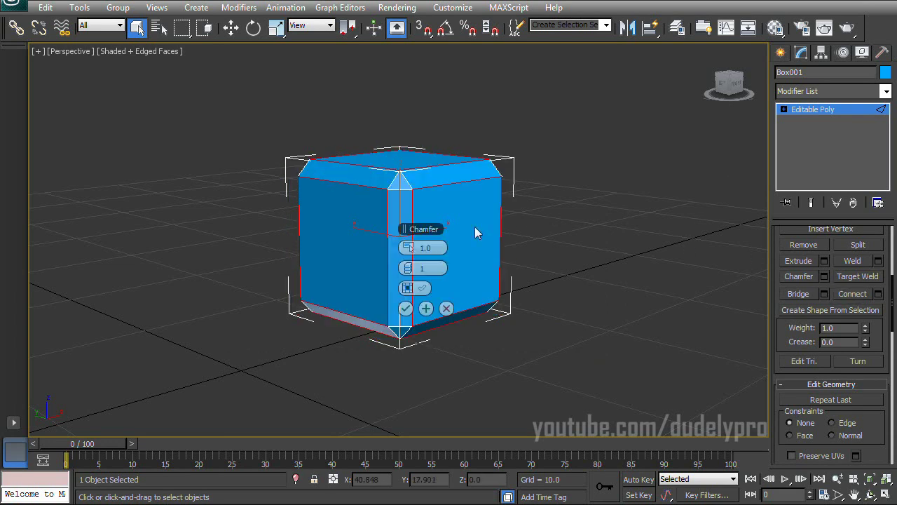
pyautogui.keyDown('alt'); pyautogui.moveTo(594, 268); pyautogui.dragTo(491, 295, button='middle'); pyautogui.keyUp('alt')
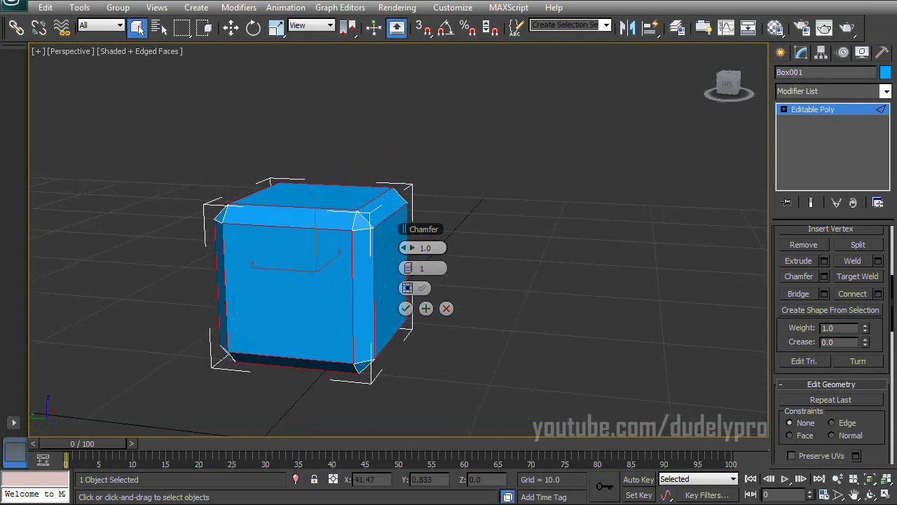
pyautogui.click(425, 247)
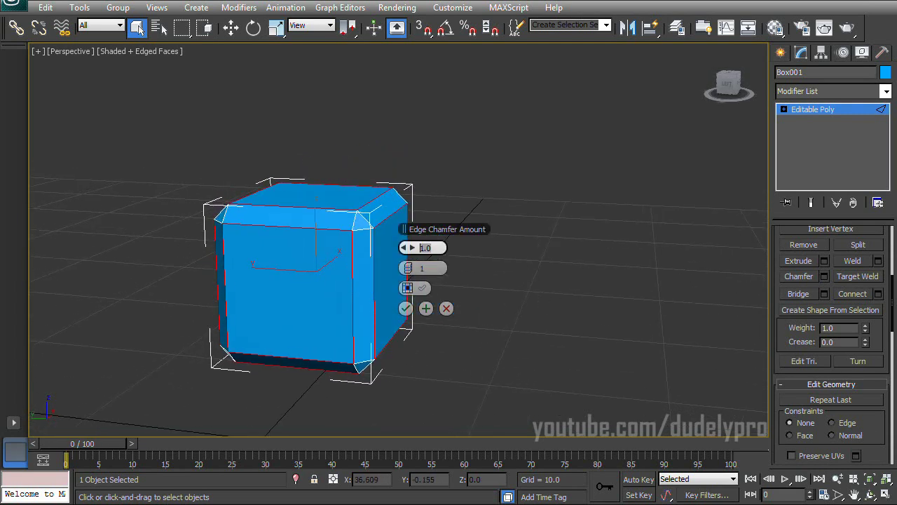
pyautogui.write('0.5')
pyautogui.press('Tab')
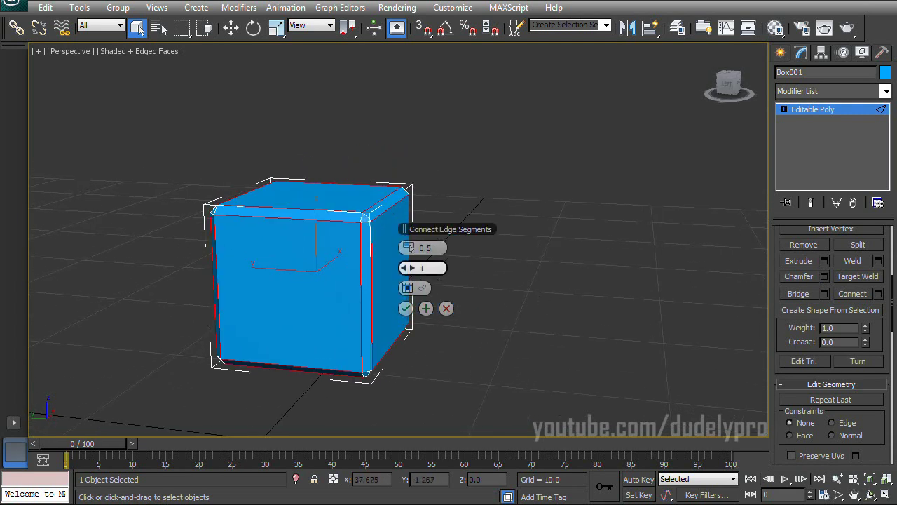
pyautogui.keyDown('alt'); pyautogui.moveTo(545, 263); pyautogui.dragTo(472, 271, button='middle'); pyautogui.keyUp('alt')
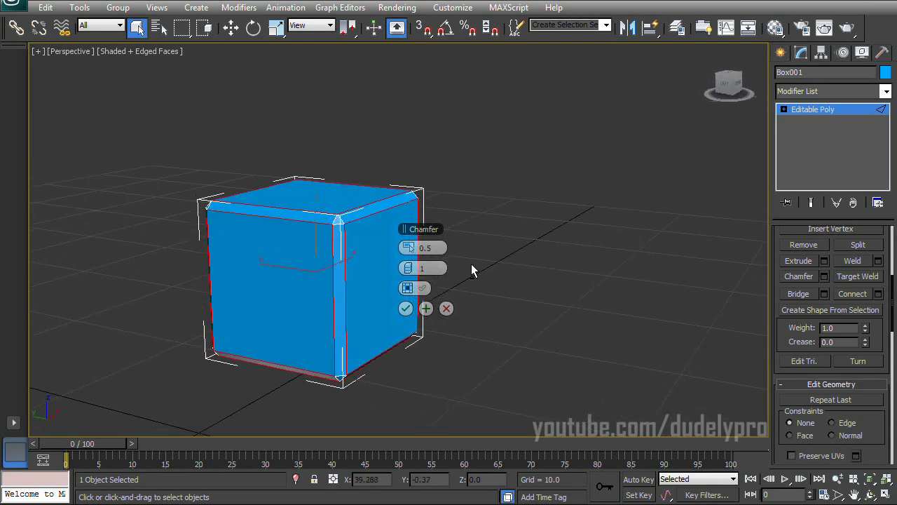
pyautogui.click(412, 269)
pyautogui.click(412, 268)
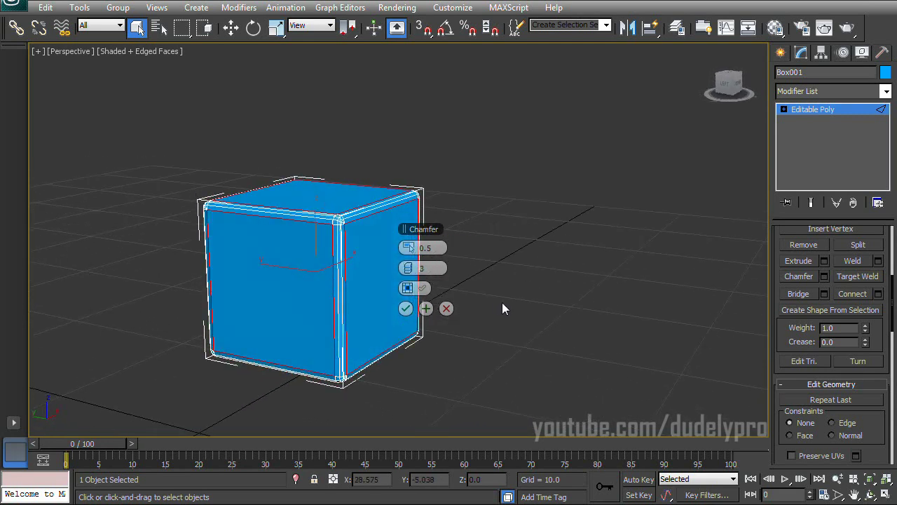
pyautogui.moveTo(502, 302)
pyautogui.keyDown('alt'); pyautogui.mouseDown(button='middle')
pyautogui.moveTo(527, 270)
pyautogui.moveTo(502, 302)
pyautogui.moveTo(542, 284)
pyautogui.moveTo(509, 299)
pyautogui.mouseUp(button='middle'); pyautogui.keyUp('alt')
pyautogui.scroll(4, 502, 301)
pyautogui.scroll(-4, 508, 299)
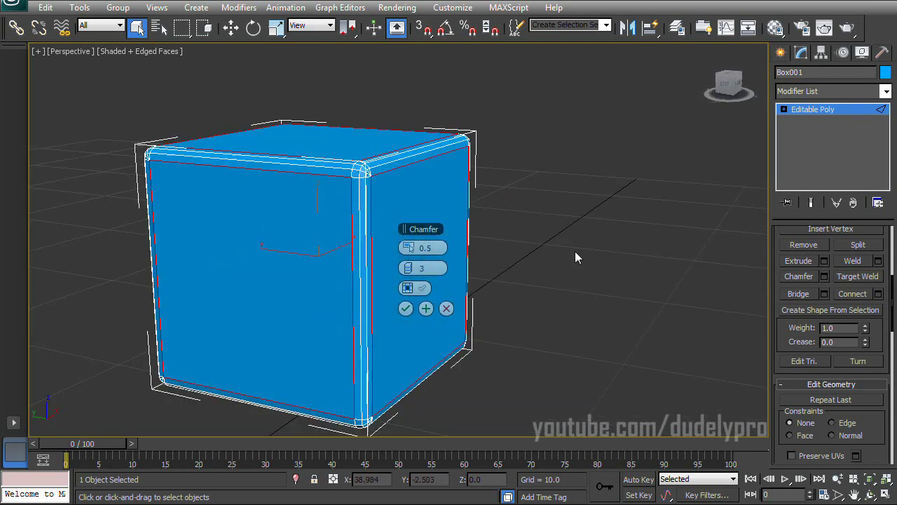
pyautogui.click(404, 309)
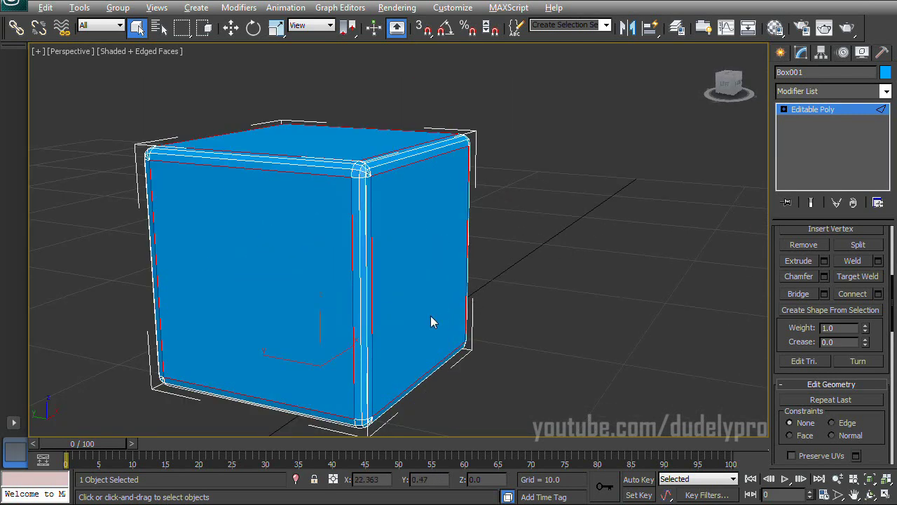
pyautogui.moveTo(431, 315)
pyautogui.keyDown('alt'); pyautogui.mouseDown(button='middle')
pyautogui.moveTo(521, 261)
pyautogui.moveTo(528, 225)
pyautogui.moveTo(427, 290)
pyautogui.moveTo(423, 327)
pyautogui.mouseUp(button='middle'); pyautogui.keyUp('alt')
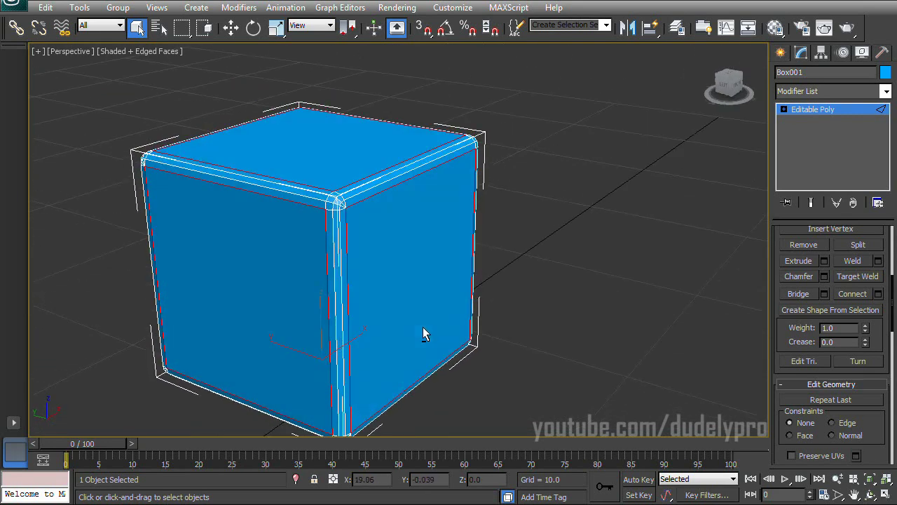
pyautogui.scroll(-3, 586, 221)
pyautogui.scroll(1, 618, 183)
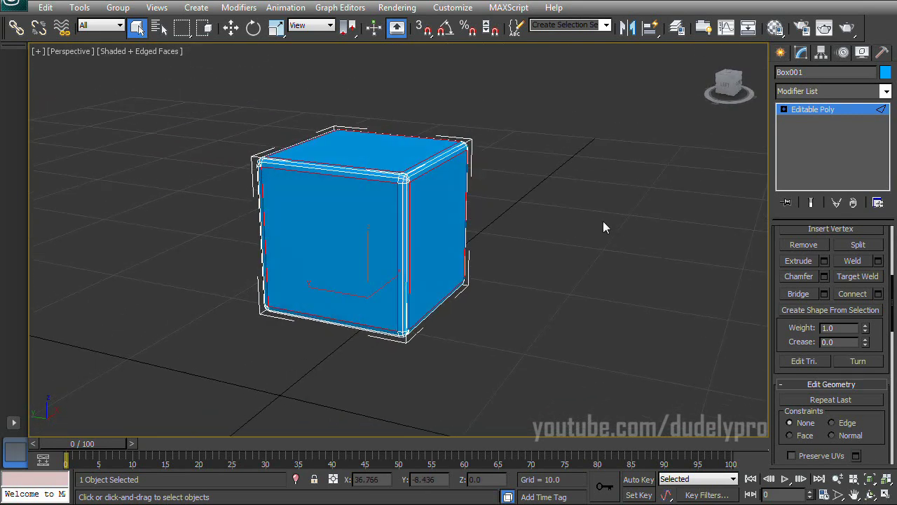
# Switch to Polygon level and select all six flat faces of the cube.
pyautogui.scroll(10, 776, 238)
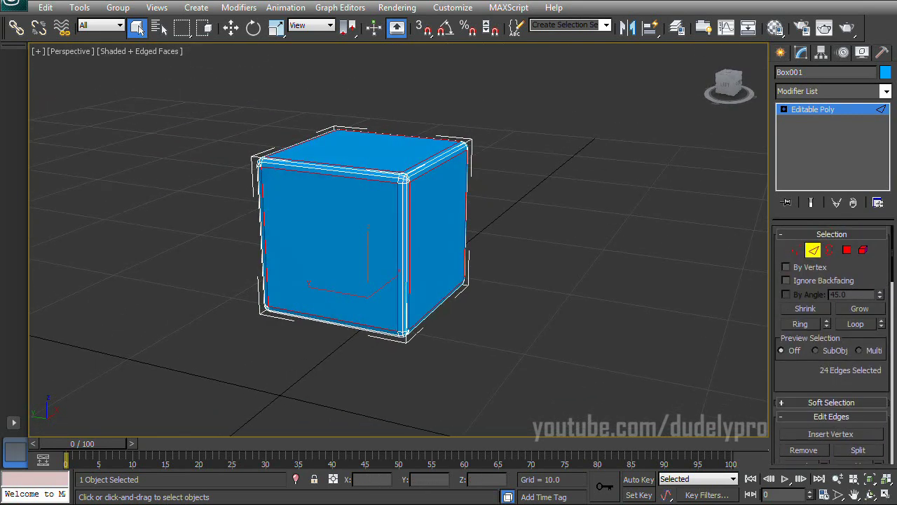
pyautogui.click(847, 250)
pyautogui.click(847, 250)
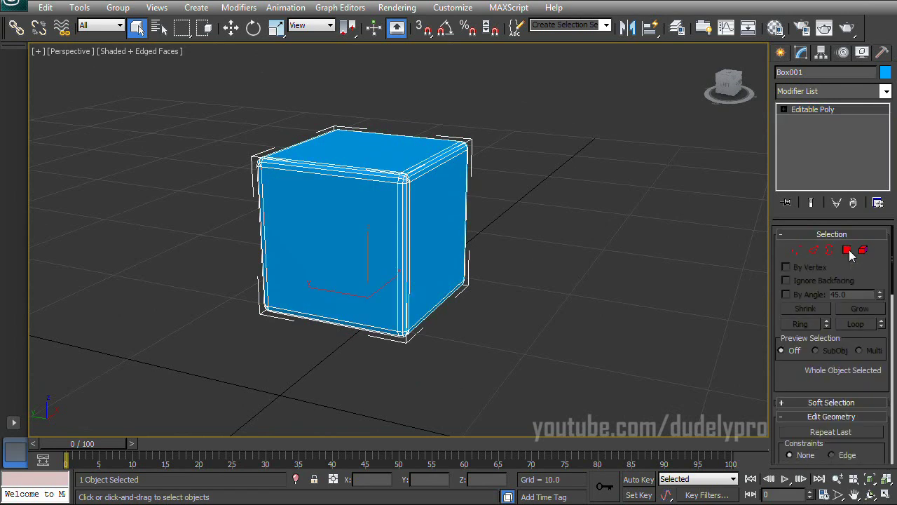
pyautogui.click(847, 250)
pyautogui.click(391, 225)
pyautogui.keyDown('ctrl'); pyautogui.click(437, 217); pyautogui.keyUp('ctrl')
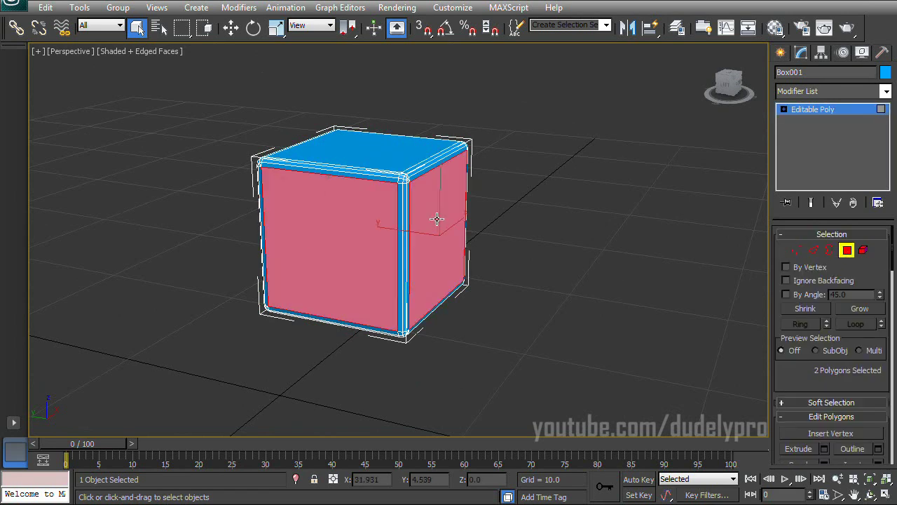
pyautogui.keyDown('alt'); pyautogui.moveTo(437, 217); pyautogui.dragTo(452, 286, button='middle'); pyautogui.keyUp('alt')
pyautogui.keyDown('ctrl'); pyautogui.click(453, 292); pyautogui.keyUp('ctrl')
pyautogui.keyDown('alt'); pyautogui.moveTo(568, 266); pyautogui.dragTo(427, 260, button='middle'); pyautogui.keyUp('alt')
pyautogui.keyDown('ctrl'); pyautogui.click(427, 260); pyautogui.keyUp('ctrl')
pyautogui.keyDown('alt'); pyautogui.moveTo(573, 216); pyautogui.dragTo(469, 256, button='middle'); pyautogui.keyUp('alt')
pyautogui.keyDown('ctrl'); pyautogui.click(469, 257); pyautogui.keyUp('ctrl')
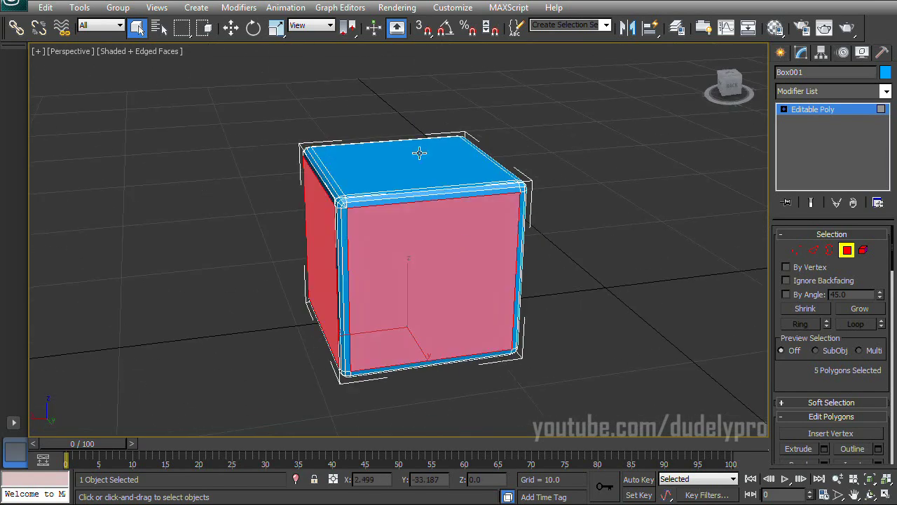
pyautogui.keyDown('ctrl'); pyautogui.click(418, 150); pyautogui.keyUp('ctrl')
pyautogui.keyDown('alt'); pyautogui.moveTo(419, 150); pyautogui.dragTo(677, 253, button='middle'); pyautogui.keyUp('alt')
pyautogui.scroll(-5, 784, 315)
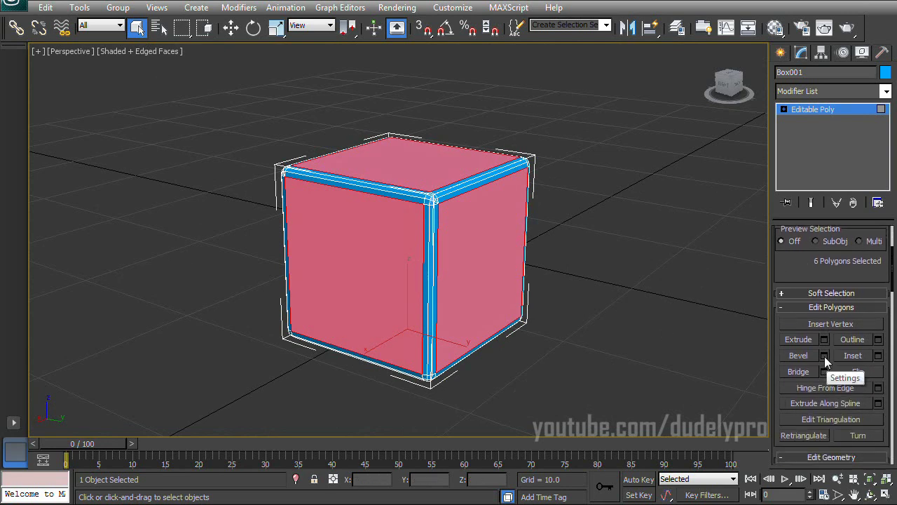
# Bevel the six faces with height -0.227 and outline -0.213, then inspect the result.
pyautogui.click(824, 356)
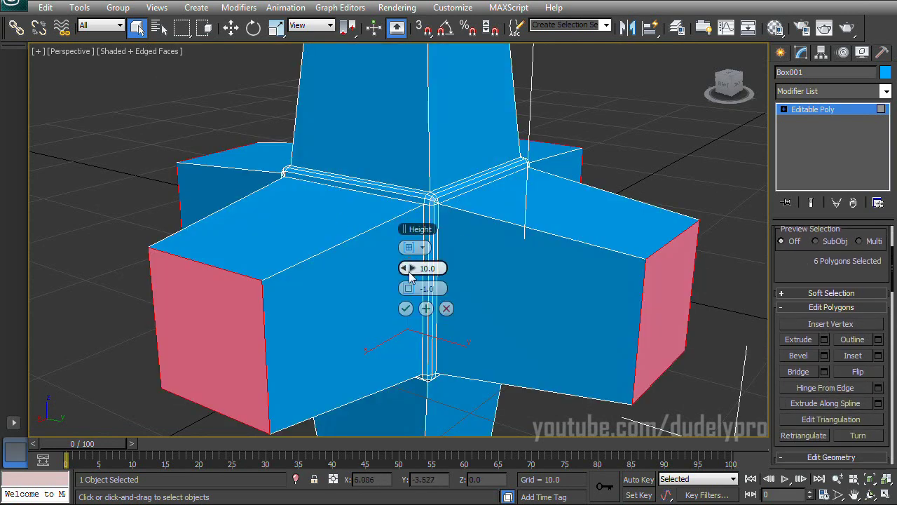
pyautogui.moveTo(412, 272); pyautogui.dragTo(362, 267)
pyautogui.scroll(3, 393, 281)
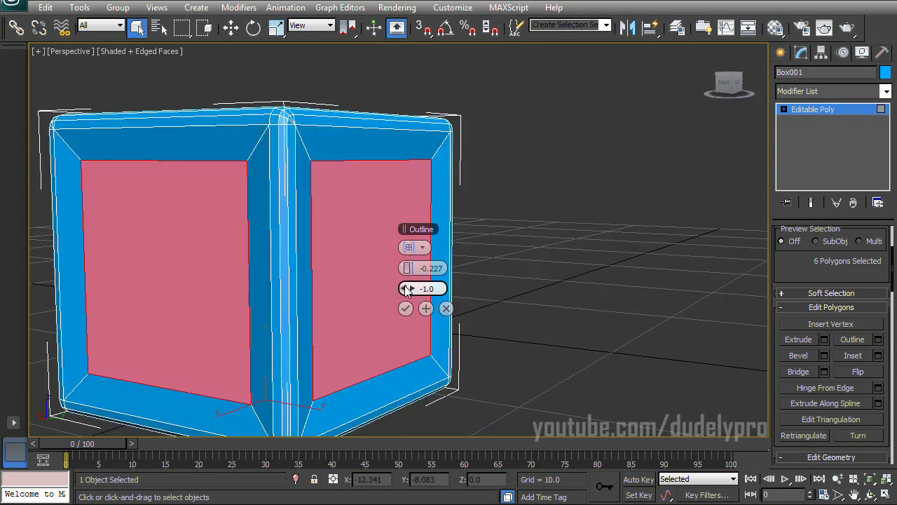
pyautogui.moveTo(407, 288); pyautogui.dragTo(408, 289)
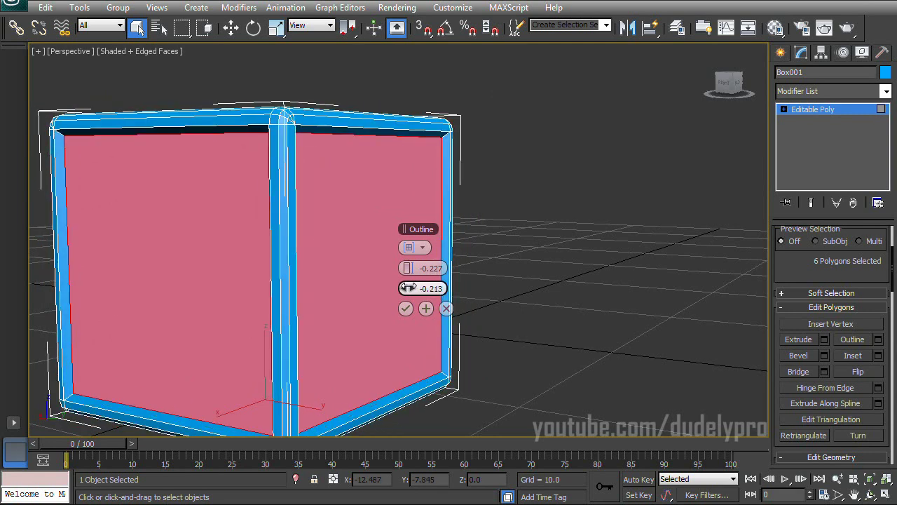
pyautogui.keyDown('alt'); pyautogui.moveTo(540, 286); pyautogui.dragTo(462, 298, button='middle'); pyautogui.keyUp('alt')
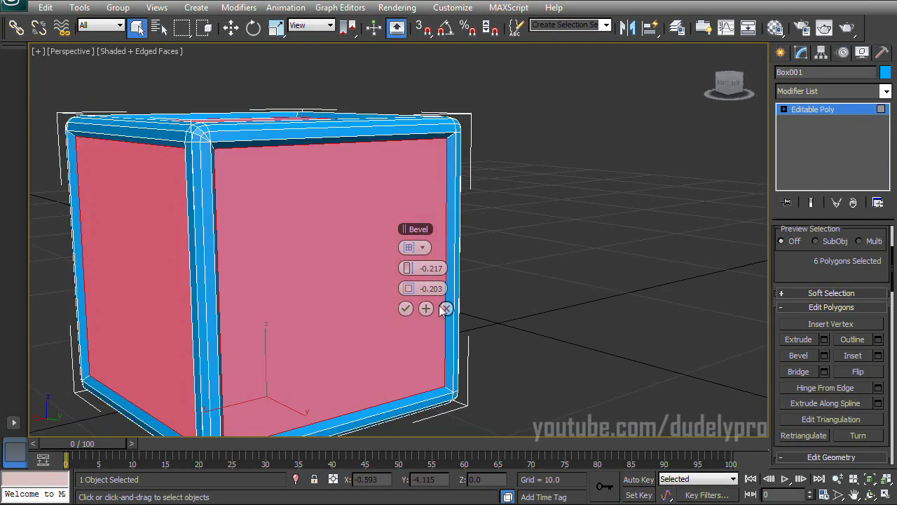
pyautogui.click(405, 308)
pyautogui.scroll(-5, 564, 282)
pyautogui.keyDown('alt'); pyautogui.moveTo(569, 282); pyautogui.dragTo(595, 327, button='middle'); pyautogui.keyUp('alt')
pyautogui.scroll(3, 595, 327)
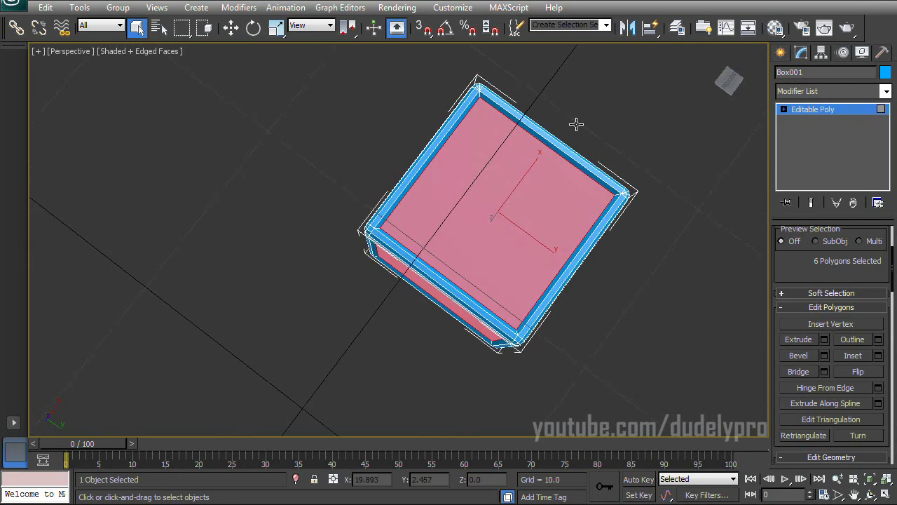
pyautogui.keyDown('alt'); pyautogui.moveTo(576, 124); pyautogui.dragTo(478, 313, button='middle'); pyautogui.keyUp('alt')
pyautogui.scroll(4, 795, 292)
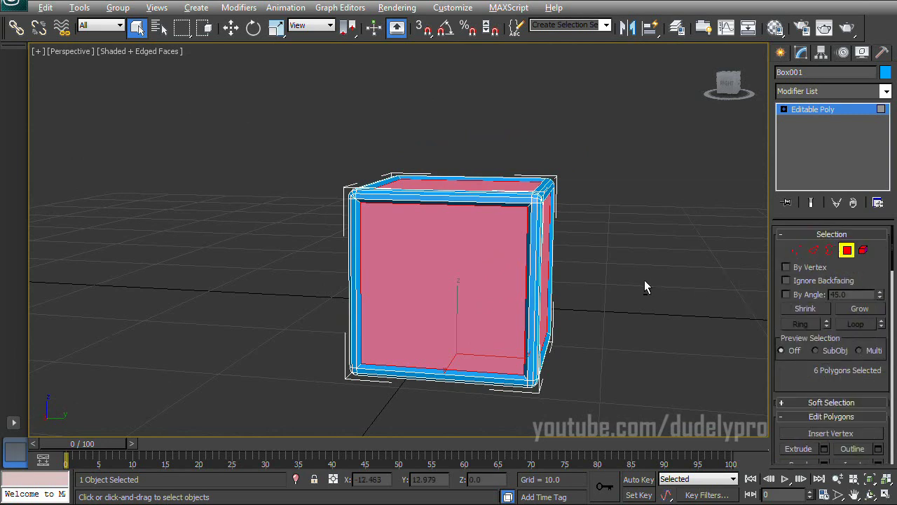
pyautogui.keyDown('alt'); pyautogui.moveTo(645, 280); pyautogui.dragTo(649, 256, button='middle'); pyautogui.keyUp('alt')
pyautogui.scroll(5, 649, 257)
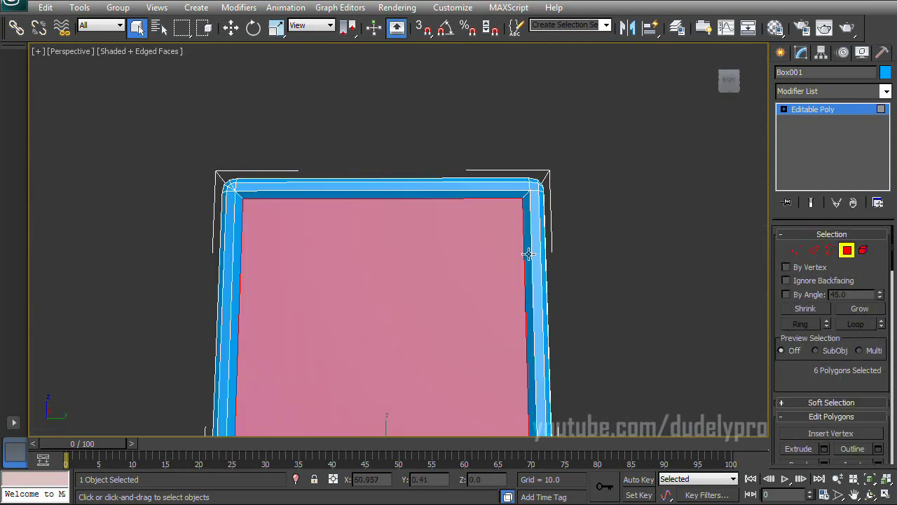
# Grow the face selection from 6 to 30 polygons.
pyautogui.click(857, 310)
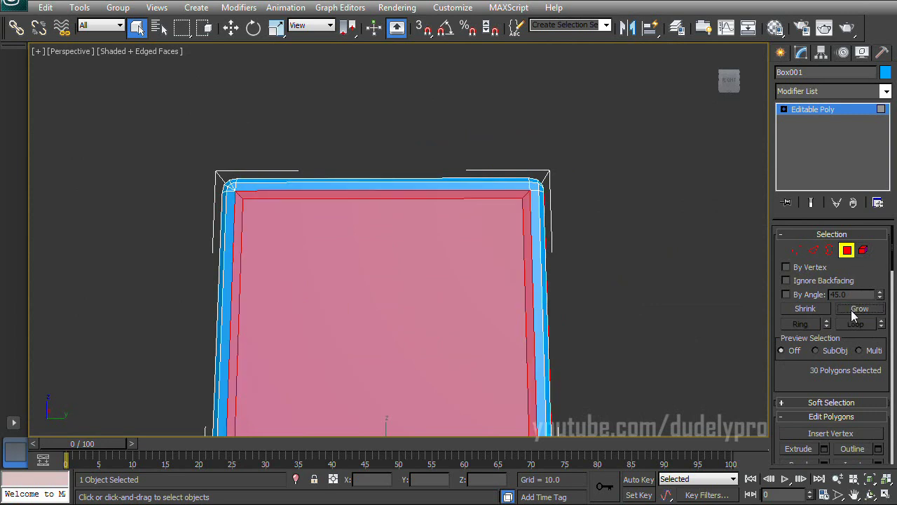
pyautogui.scroll(-5, 621, 232)
pyautogui.keyDown('alt'); pyautogui.moveTo(621, 232); pyautogui.dragTo(546, 197, button='middle'); pyautogui.keyUp('alt')
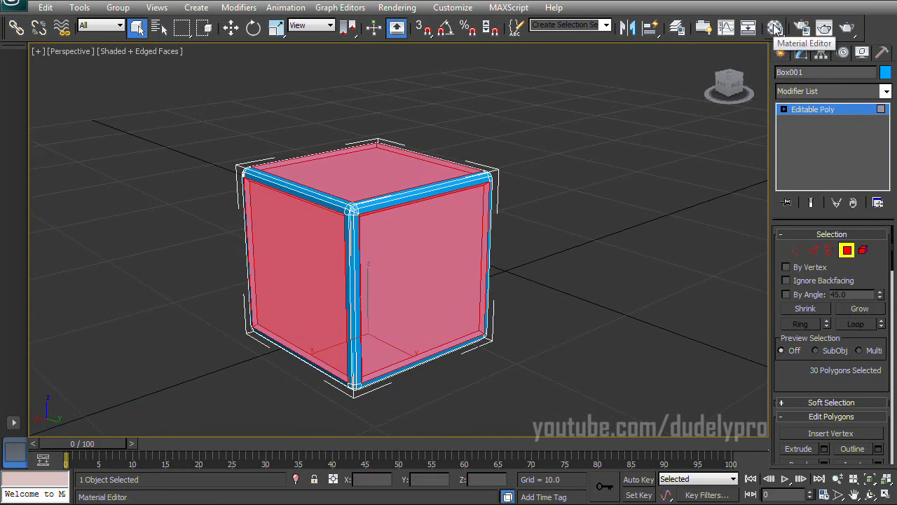
# Open the Material Editor, invert the selection to the edge strips, and activate slot 2.
pyautogui.click(775, 28)
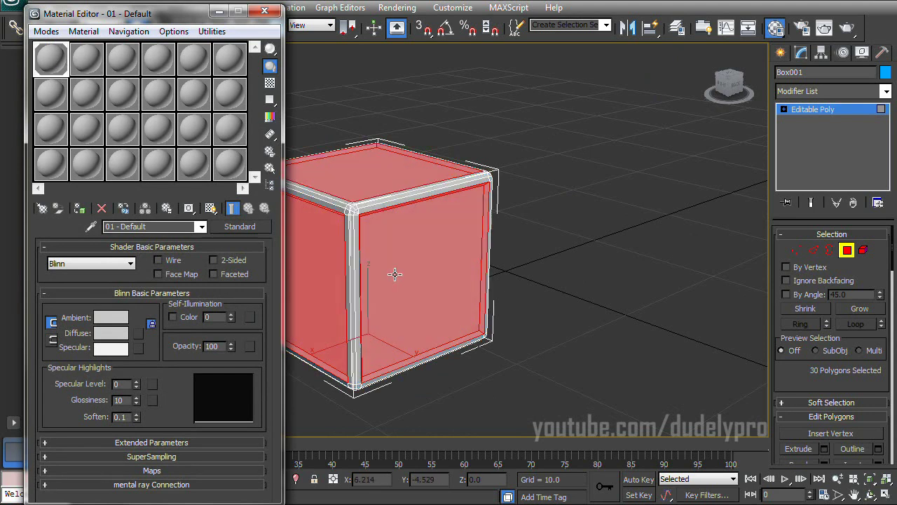
pyautogui.keyDown('alt'); pyautogui.moveTo(394, 274); pyautogui.dragTo(659, 168, button='middle'); pyautogui.keyUp('alt')
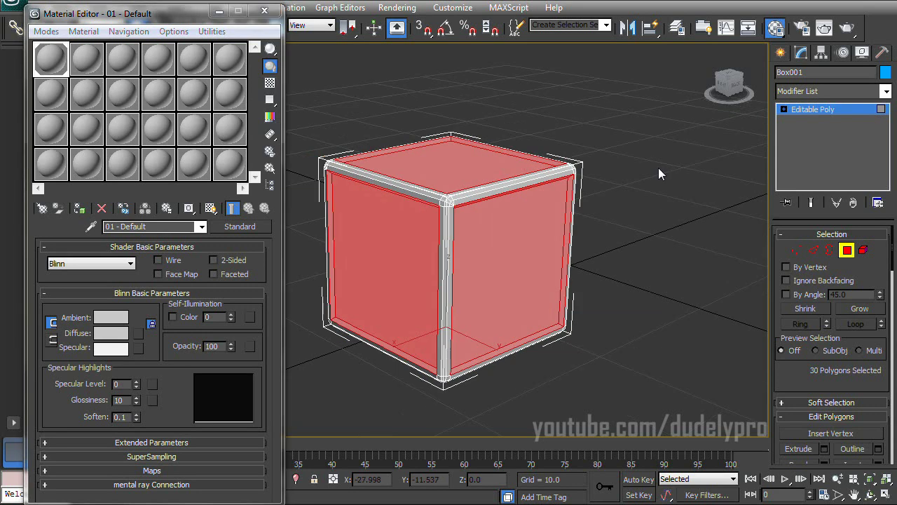
pyautogui.hotkey('ctrl', 'i')
pyautogui.moveTo(506, 182)
pyautogui.keyDown('alt'); pyautogui.mouseDown(button='middle')
pyautogui.moveTo(448, 189)
pyautogui.moveTo(491, 185)
pyautogui.mouseUp(button='middle'); pyautogui.keyUp('alt')
pyautogui.click(96, 69)
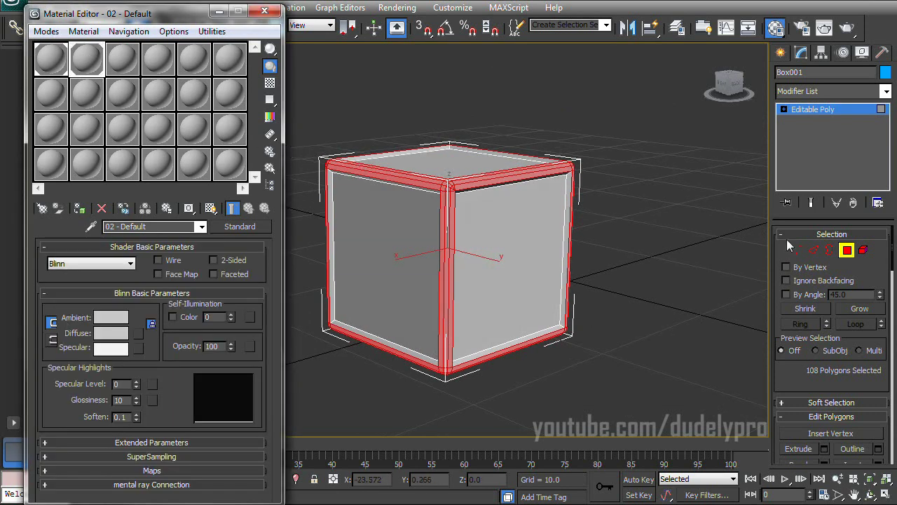
pyautogui.click(847, 250)
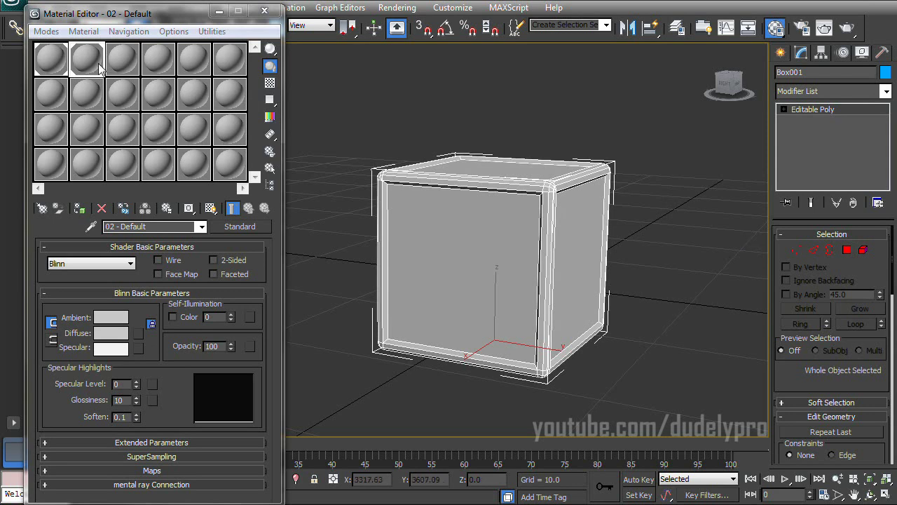
# Make slot 2 pure white diffuse with Self-Illumination 100 for glowing edges.
pyautogui.click(116, 334)
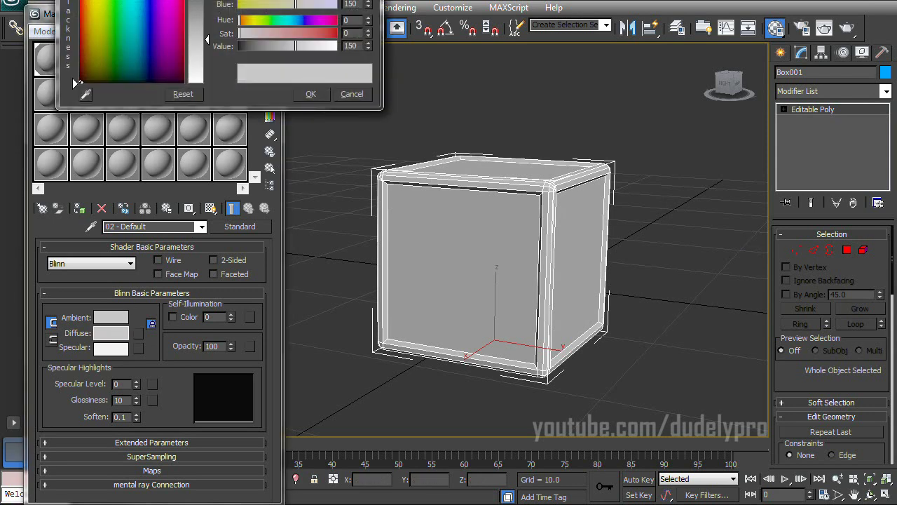
pyautogui.moveTo(198, 0); pyautogui.dragTo(228, 101)
pyautogui.moveTo(224, 190); pyautogui.dragTo(224, 126)
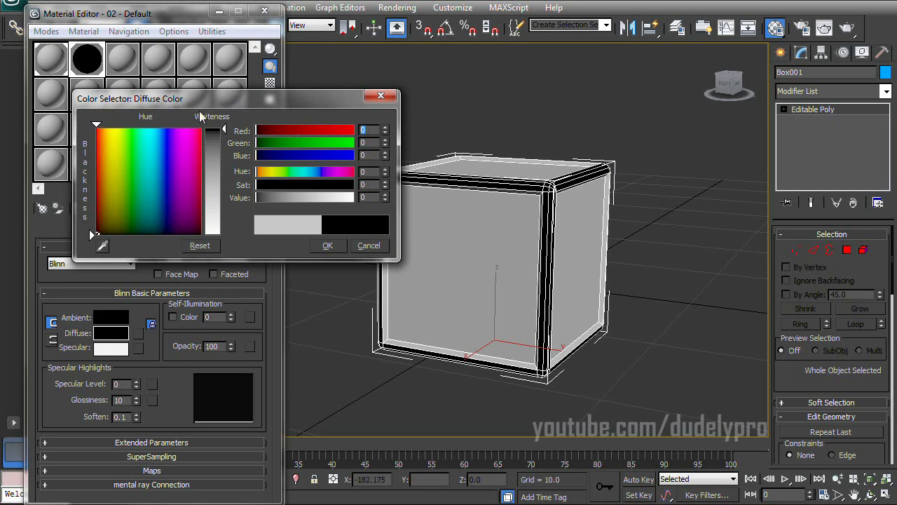
pyautogui.moveTo(225, 131); pyautogui.dragTo(224, 234)
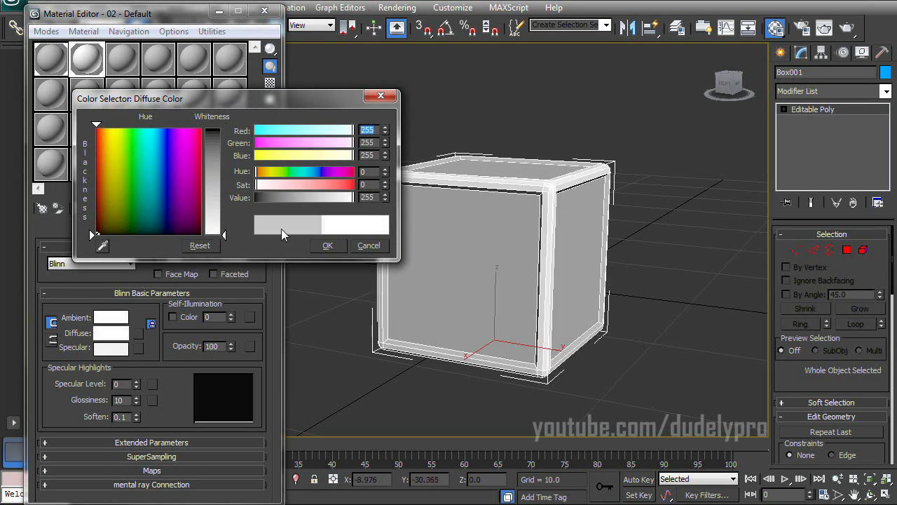
pyautogui.click(327, 245)
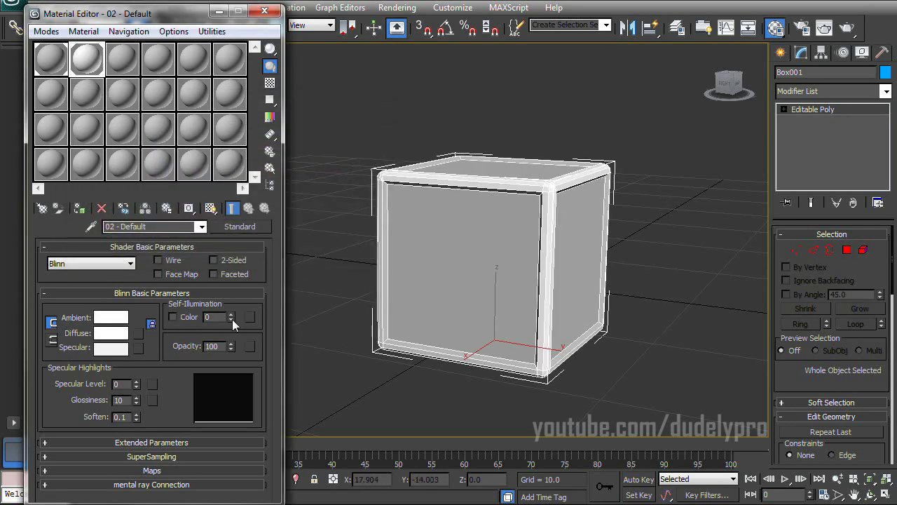
pyautogui.moveTo(232, 319); pyautogui.dragTo(220, 199)
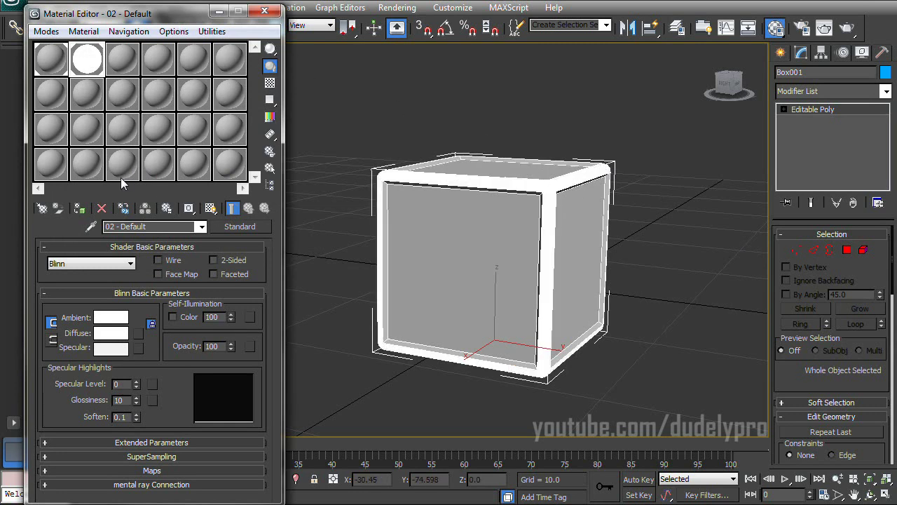
# Make slot 1 'Faces' black with Specular Level 78, then close the Material Editor.
pyautogui.click(54, 64)
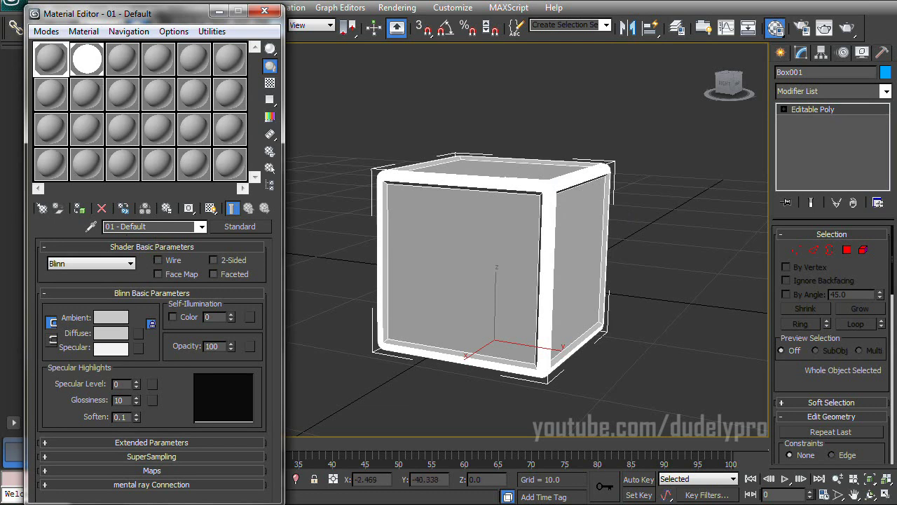
pyautogui.click(111, 333)
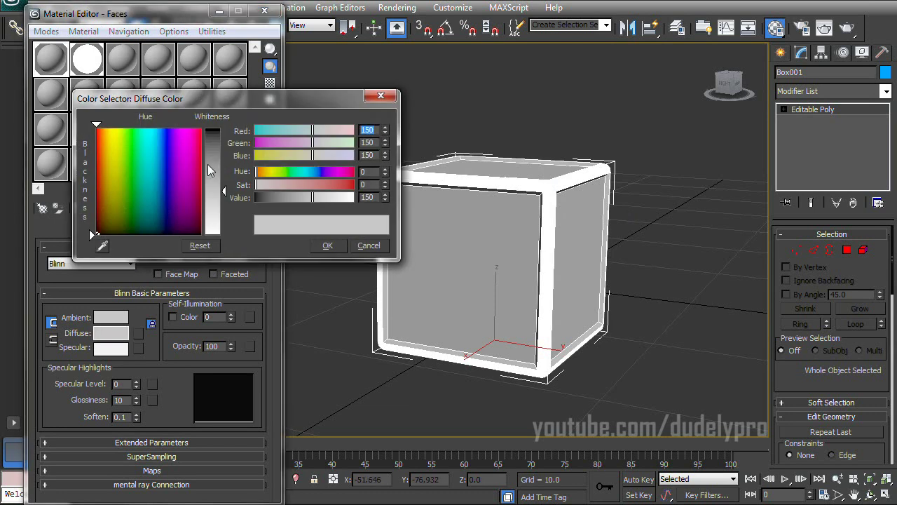
pyautogui.moveTo(218, 212); pyautogui.dragTo(217, 131)
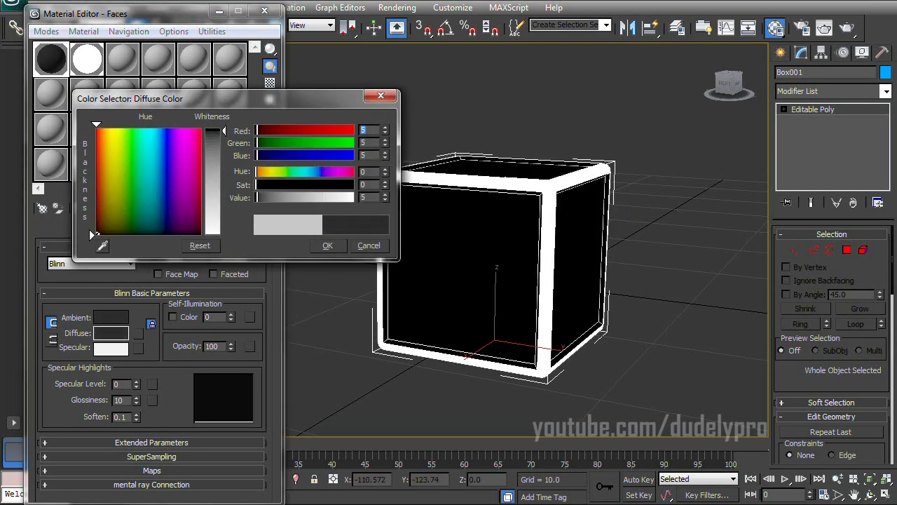
pyautogui.click(327, 245)
pyautogui.moveTo(136, 384); pyautogui.dragTo(136, 330)
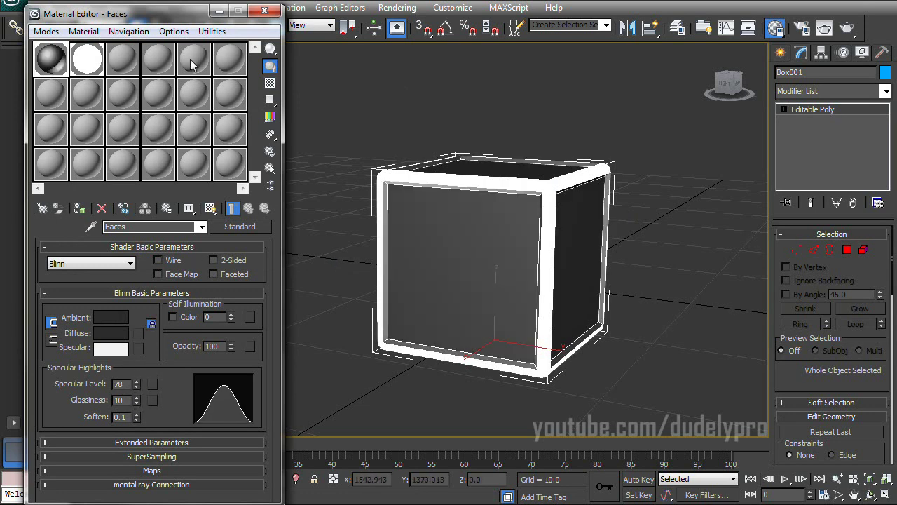
pyautogui.click(265, 13)
pyautogui.hotkey('alt', 'Tab')
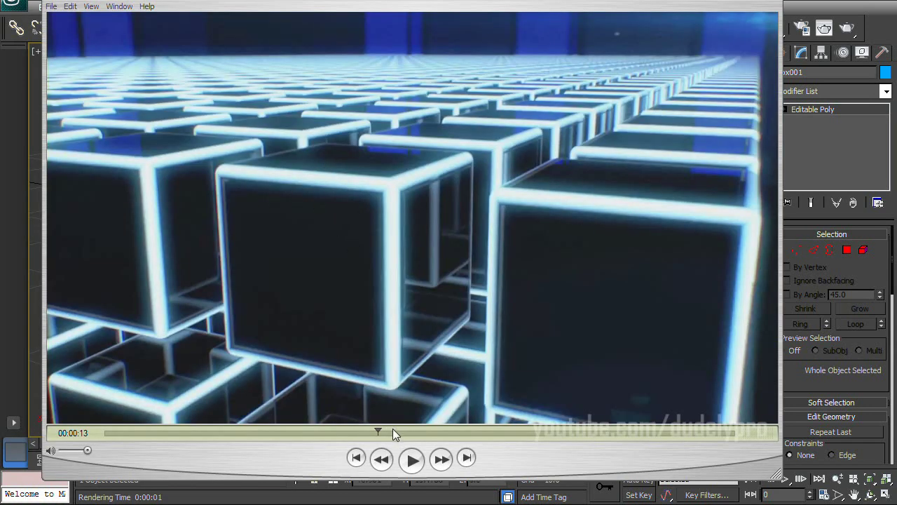
pyautogui.hotkey('alt', 'Tab')
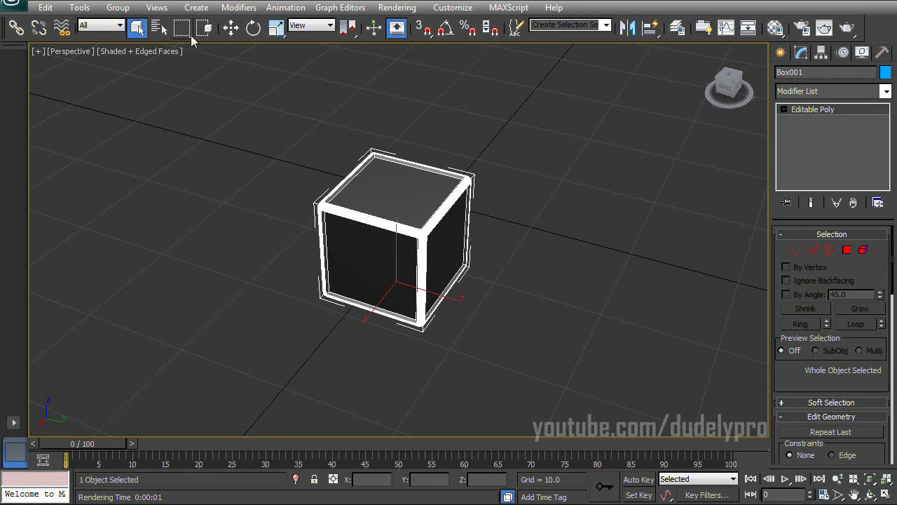
# Shift-drag the box along Y and make 10 copies in Clone Options.
pyautogui.click(230, 28)
pyautogui.scroll(-5, 539, 234)
pyautogui.keyDown('alt'); pyautogui.moveTo(549, 228); pyautogui.dragTo(444, 267, button='middle'); pyautogui.keyUp('alt')
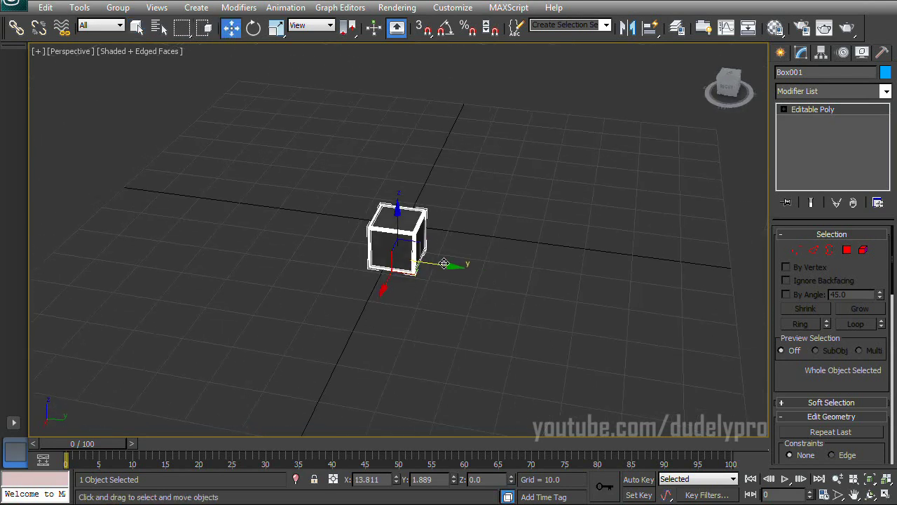
pyautogui.keyDown('shift'); pyautogui.moveTo(444, 263); pyautogui.dragTo(506, 272); pyautogui.keyUp('shift')
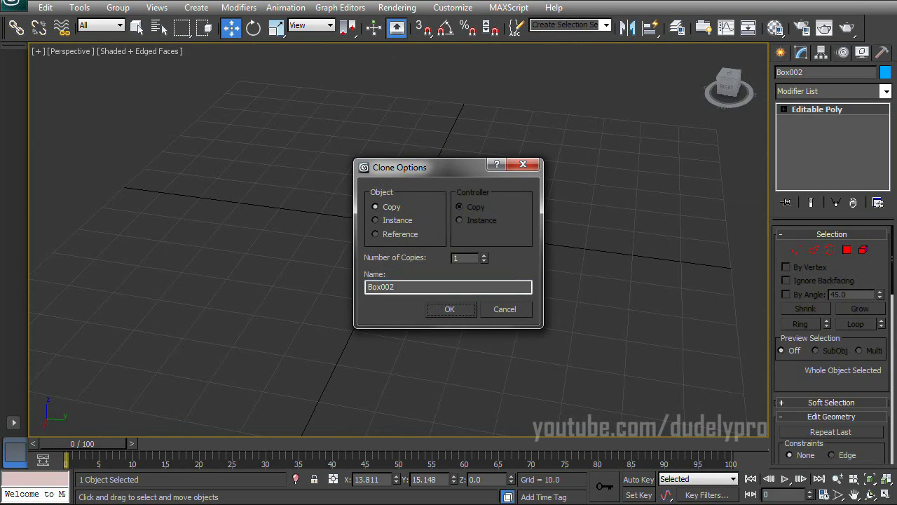
pyautogui.doubleClick(456, 258)
pyautogui.write('10')
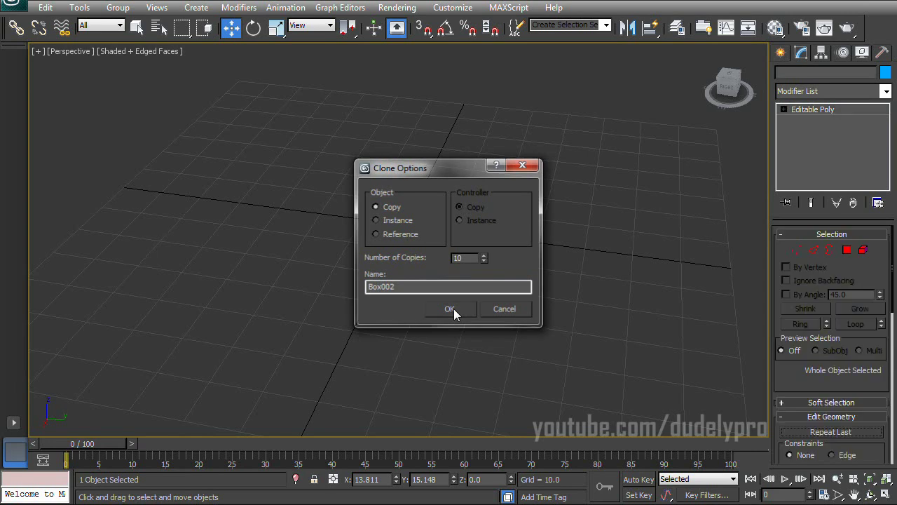
pyautogui.click(450, 309)
# Orbit around the eleven-box row and turn off Edged Faces with F4.
pyautogui.scroll(-3, 455, 313)
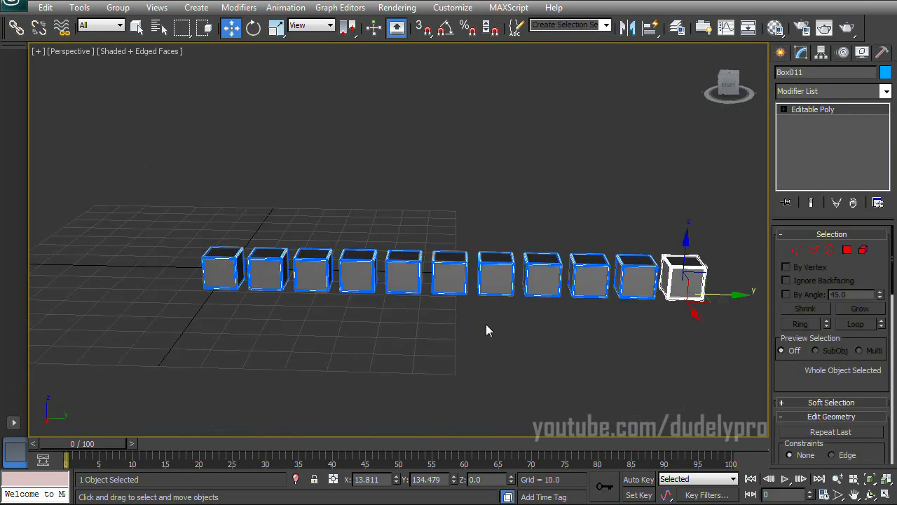
pyautogui.moveTo(486, 324)
pyautogui.keyDown('alt'); pyautogui.mouseDown(button='middle')
pyautogui.moveTo(438, 341)
pyautogui.moveTo(489, 326)
pyautogui.mouseUp(button='middle'); pyautogui.keyUp('alt')
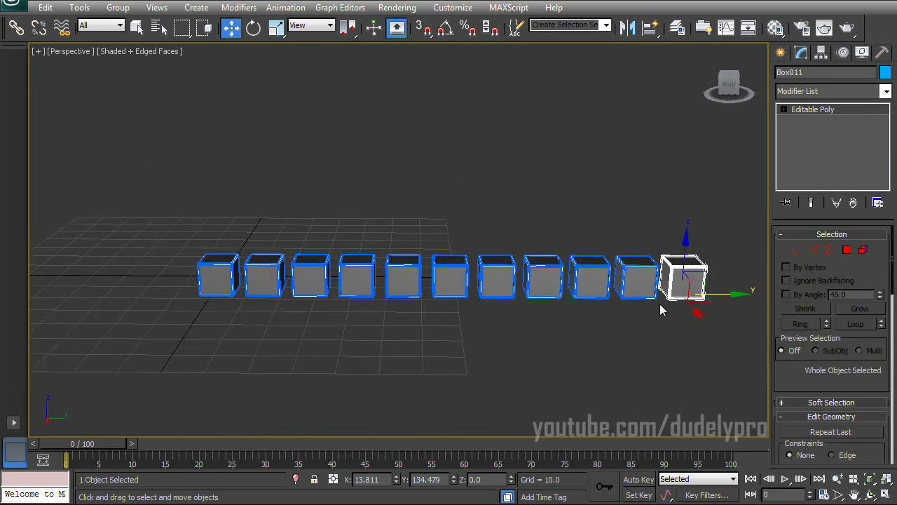
pyautogui.moveTo(662, 324)
pyautogui.keyDown('alt'); pyautogui.mouseDown(button='middle')
pyautogui.moveTo(532, 342)
pyautogui.moveTo(411, 216)
pyautogui.mouseUp(button='middle'); pyautogui.keyUp('alt')
pyautogui.press('F4')
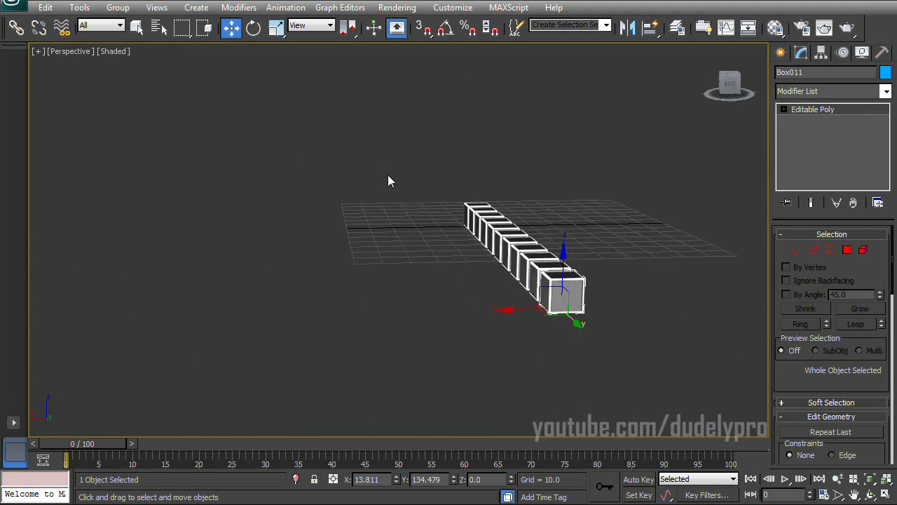
# Select all eleven boxes and switch to the ViewCube's Top view.
pyautogui.moveTo(385, 167); pyautogui.dragTo(628, 356)
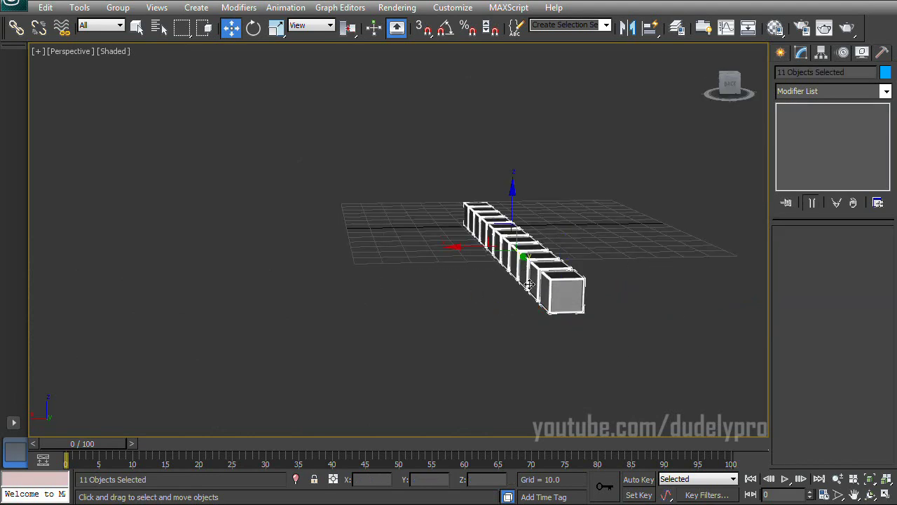
pyautogui.keyDown('alt'); pyautogui.moveTo(530, 284); pyautogui.dragTo(467, 371, button='middle'); pyautogui.keyUp('alt')
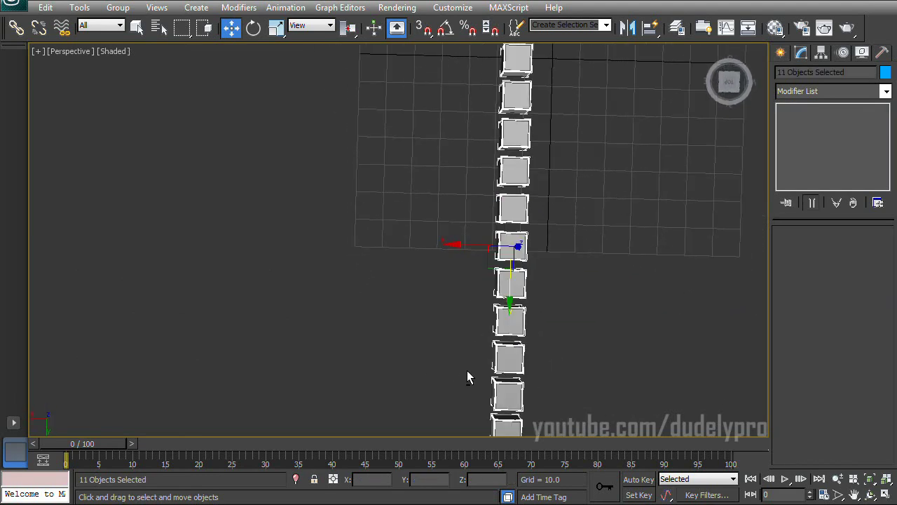
pyautogui.click(730, 81)
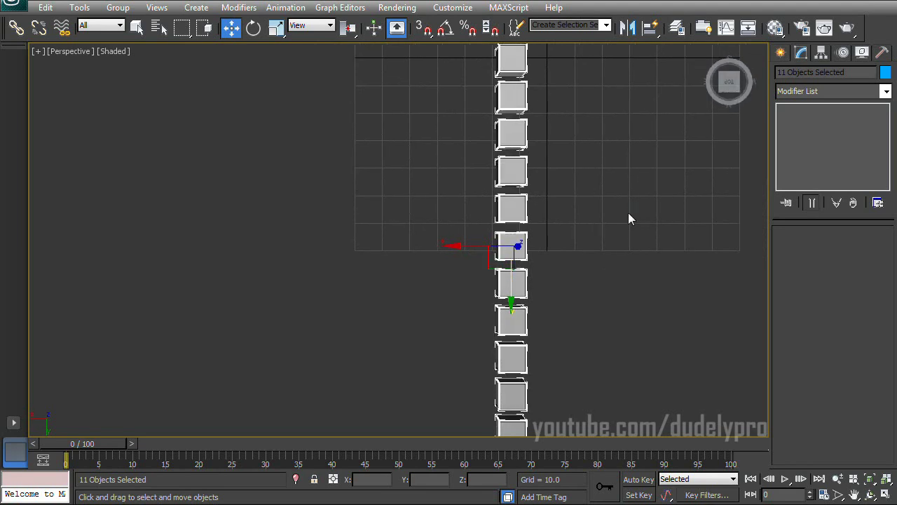
# Shift-drag the row along X and make 13 copies to form the grid.
pyautogui.keyDown('shift'); pyautogui.moveTo(476, 243); pyautogui.dragTo(431, 253); pyautogui.keyUp('shift')
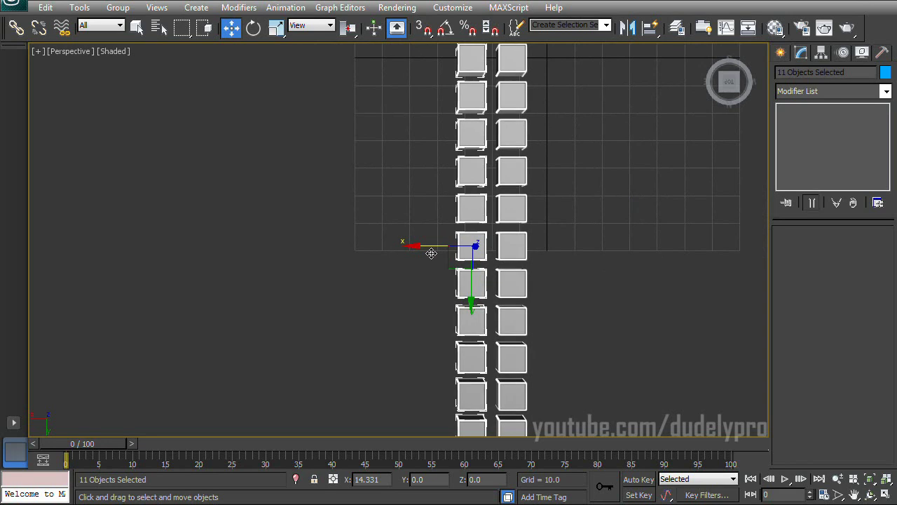
pyautogui.keyDown('shift'); pyautogui.moveTo(431, 253); pyautogui.dragTo(433, 253); pyautogui.keyUp('shift')
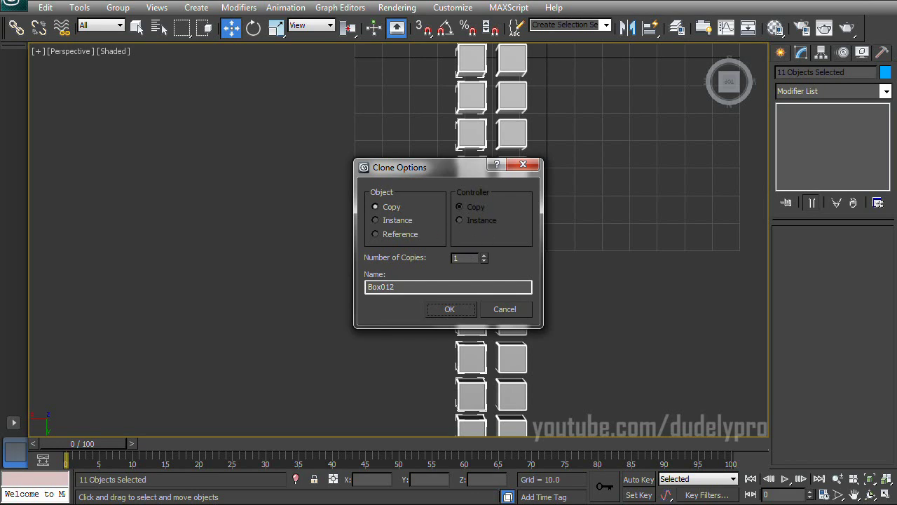
pyautogui.press('Tab')
pyautogui.write('13')
pyautogui.click(449, 309)
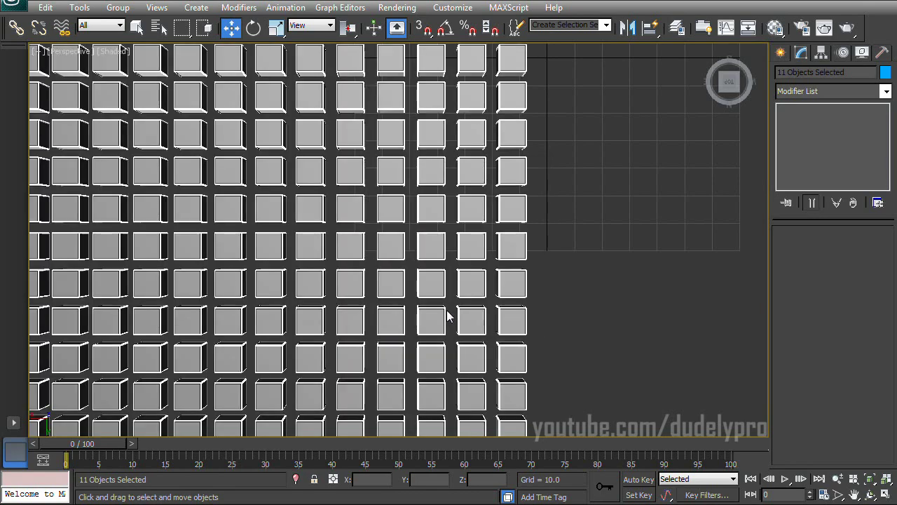
pyautogui.scroll(-5, 525, 219)
pyautogui.keyDown('alt'); pyautogui.moveTo(525, 217); pyautogui.dragTo(583, 206, button='middle'); pyautogui.keyUp('alt')
pyautogui.scroll(3, 557, 251)
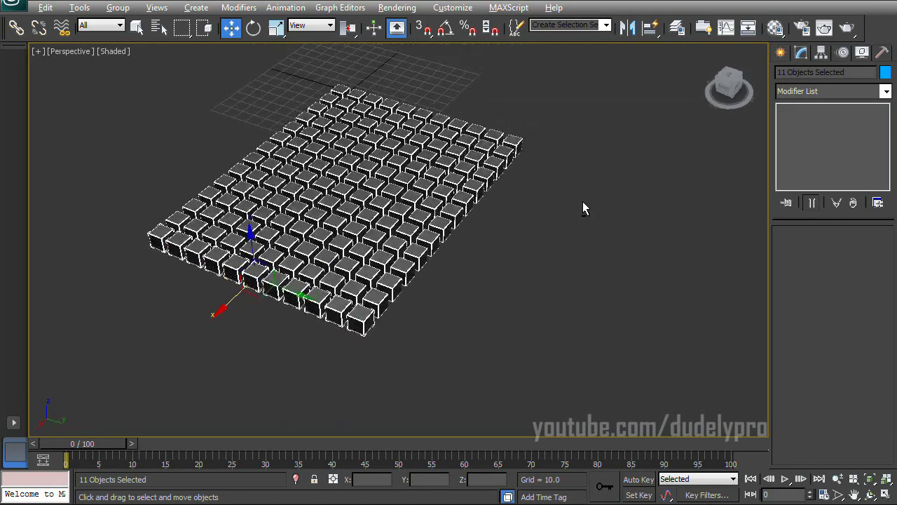
pyautogui.scroll(4, 588, 236)
pyautogui.keyDown('alt'); pyautogui.moveTo(589, 236); pyautogui.dragTo(274, 260, button='middle'); pyautogui.keyUp('alt')
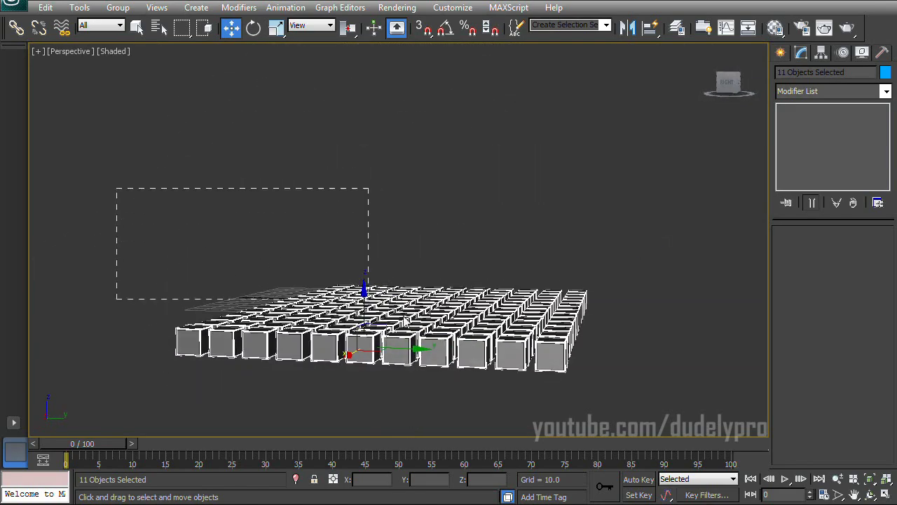
# Select all 154 boxes and Shift-drag them up along Z, making 6 copies.
pyautogui.moveTo(404, 319); pyautogui.dragTo(689, 410)
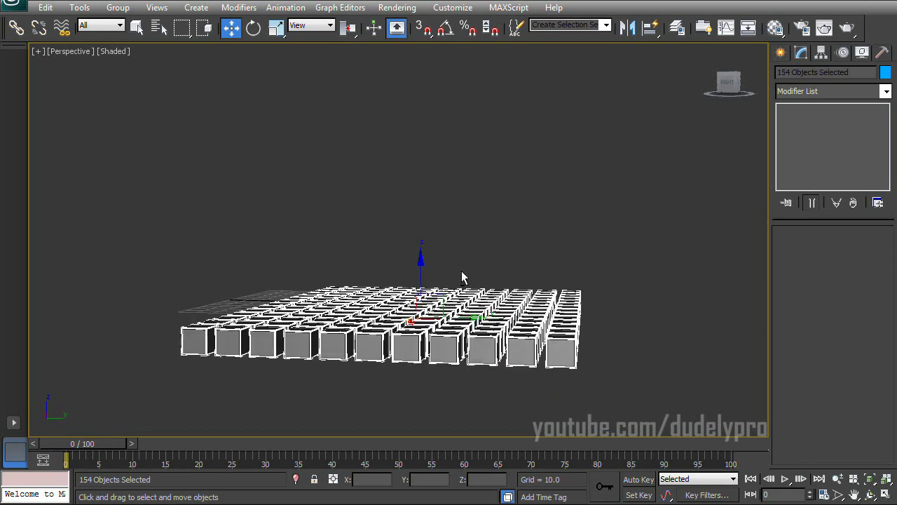
pyautogui.keyDown('shift'); pyautogui.moveTo(417, 275); pyautogui.dragTo(421, 241); pyautogui.keyUp('shift')
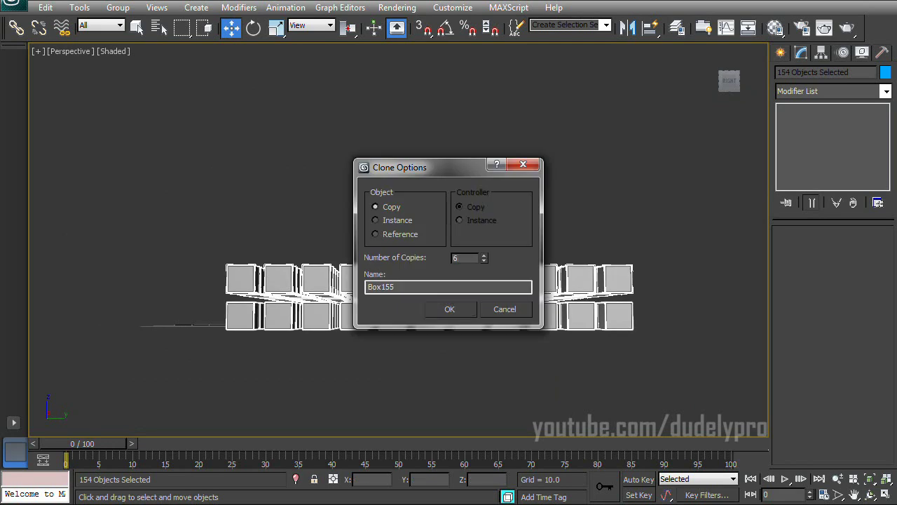
pyautogui.click(469, 312)
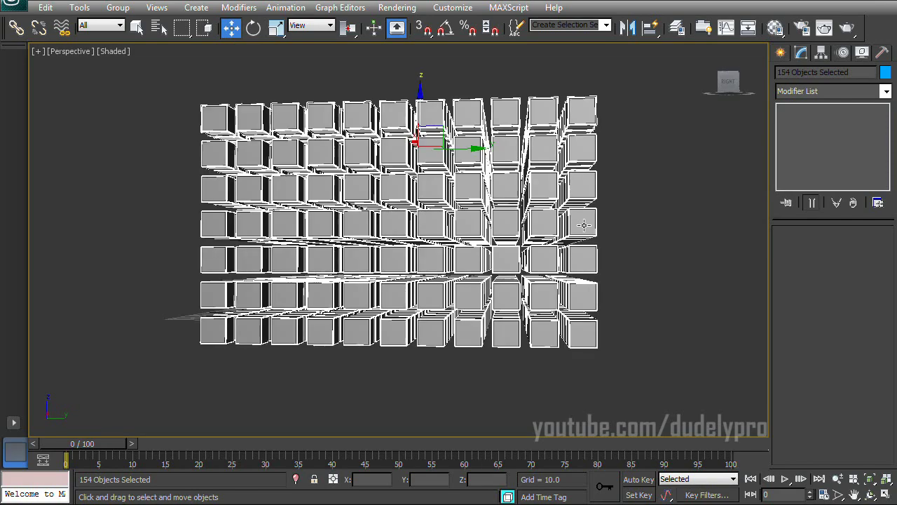
pyautogui.keyDown('alt'); pyautogui.moveTo(584, 224); pyautogui.dragTo(406, 308, button='middle'); pyautogui.keyUp('alt')
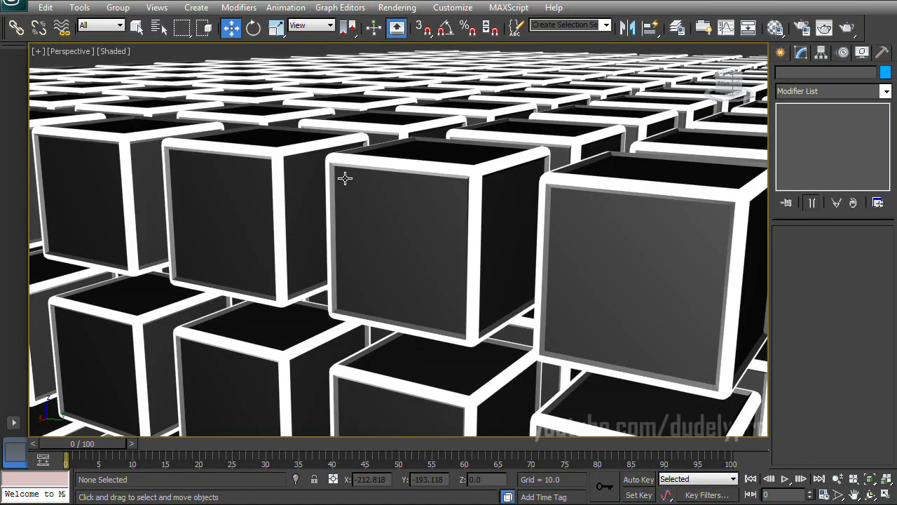
# Zoom out and orbit around the 1,078-cube block, then Zoom Extents to frame it.
pyautogui.scroll(-5, 345, 178)
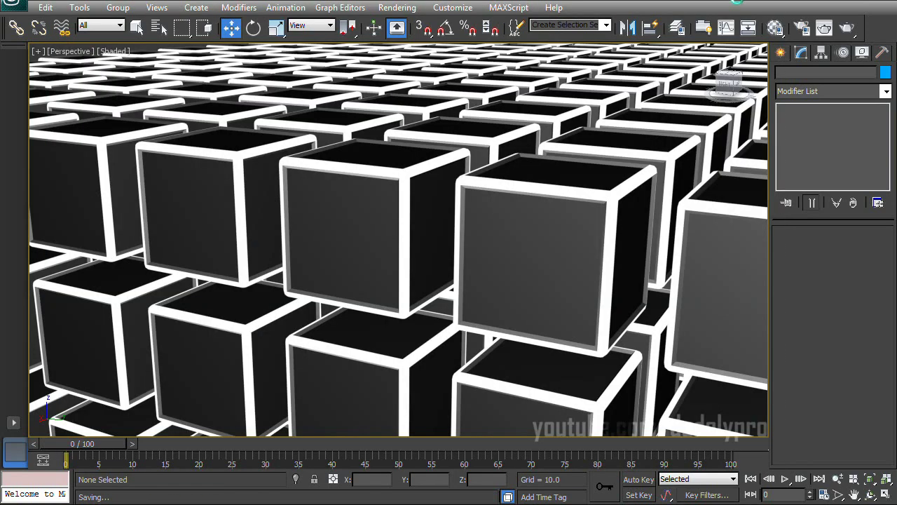
pyautogui.scroll(-5, 612, 112)
pyautogui.scroll(-8, 612, 125)
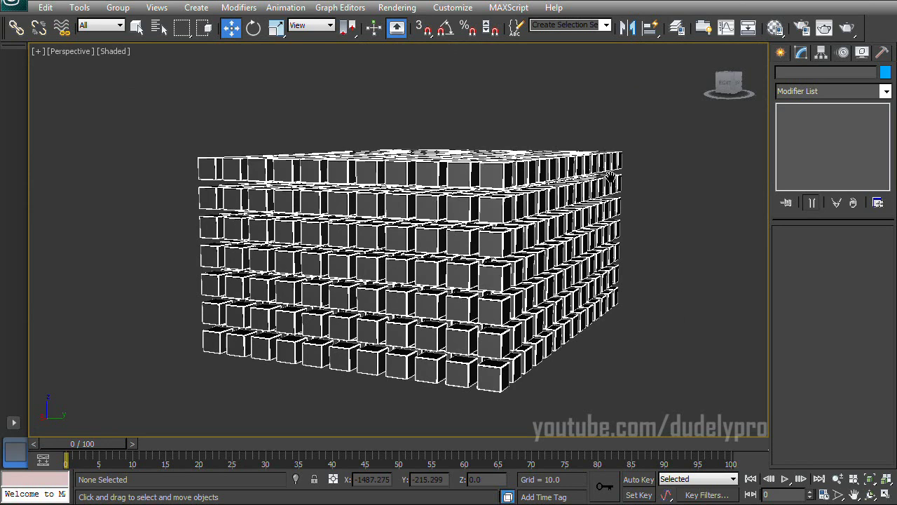
pyautogui.scroll(-2, 614, 183)
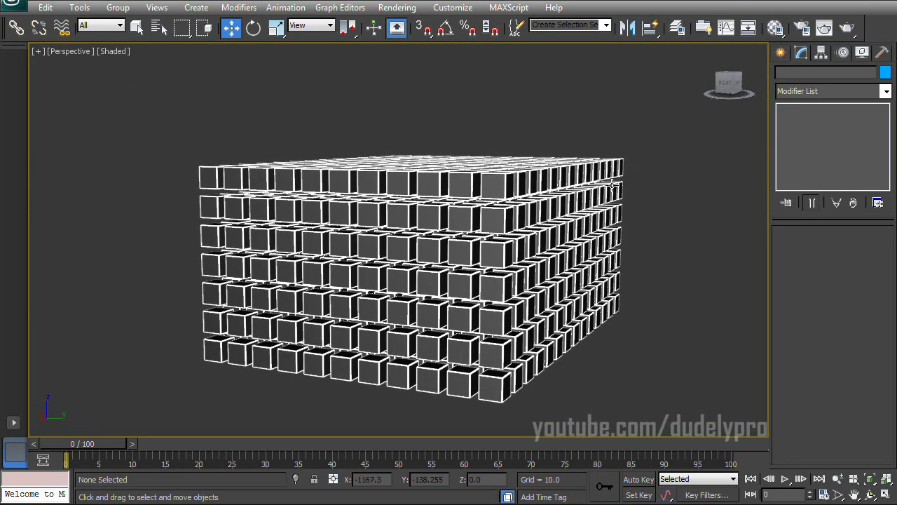
pyautogui.keyDown('alt'); pyautogui.moveTo(569, 211); pyautogui.dragTo(546, 253, button='middle'); pyautogui.keyUp('alt')
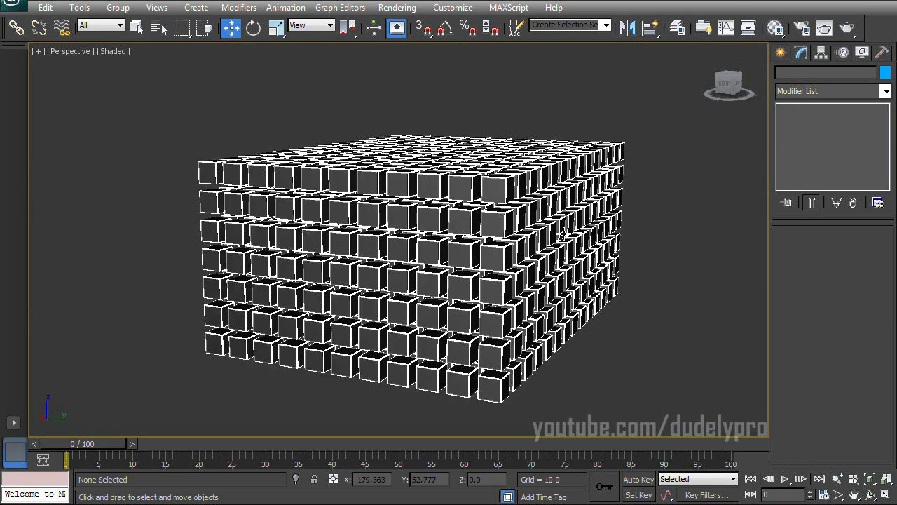
pyautogui.scroll(3, 544, 260)
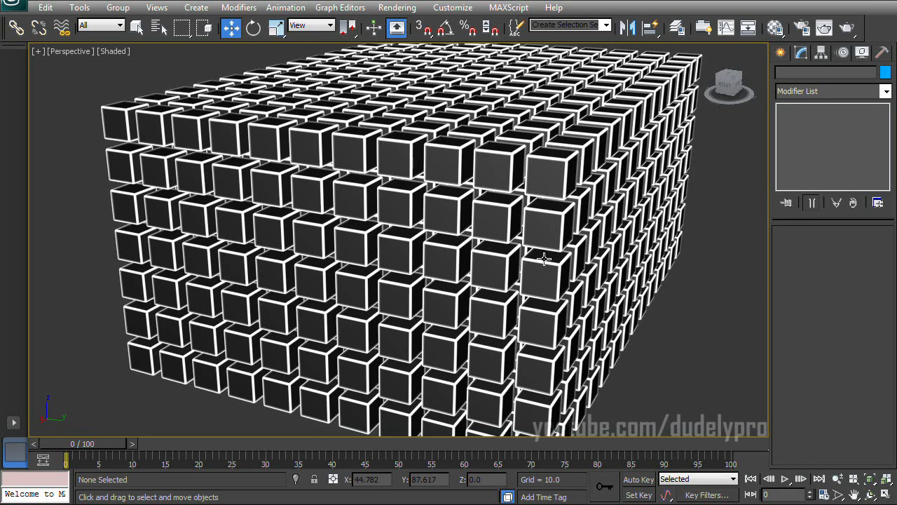
pyautogui.keyDown('alt'); pyautogui.moveTo(553, 232); pyautogui.dragTo(563, 203, button='middle'); pyautogui.keyUp('alt')
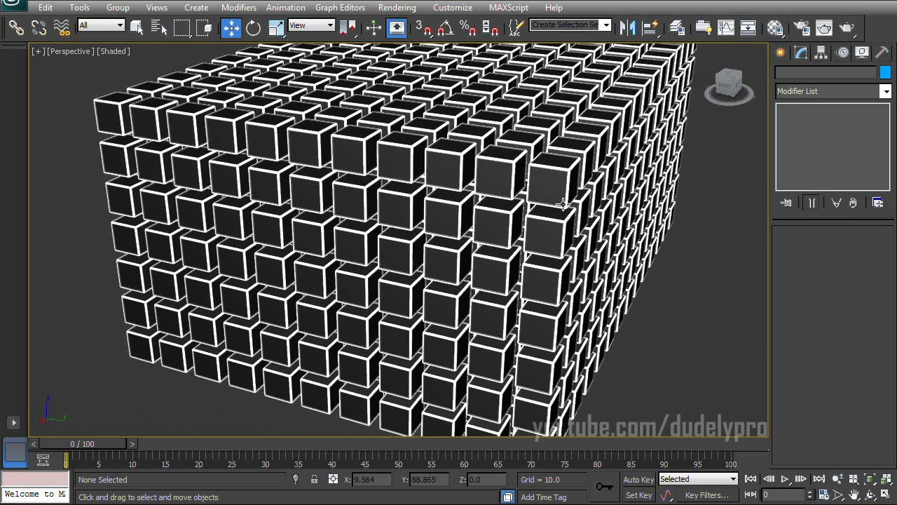
pyautogui.press('z')
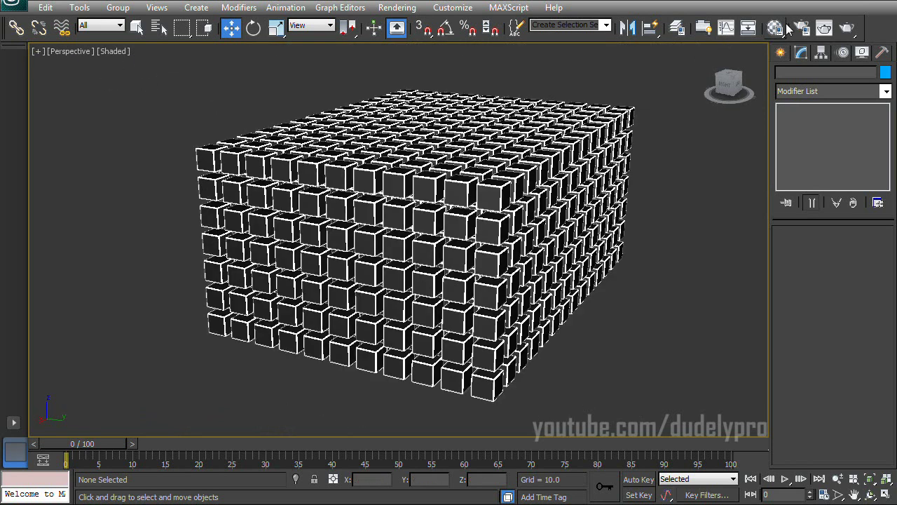
pyautogui.rightClick(876, 29)
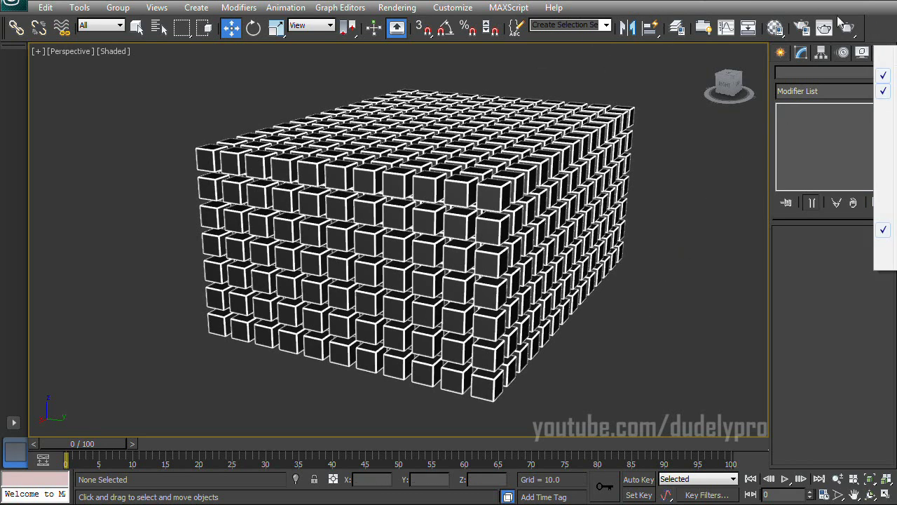
# Show the MassFX toolbar and dock it on the left side.
pyautogui.rightClick(597, 33)
pyautogui.rightClick(558, 39)
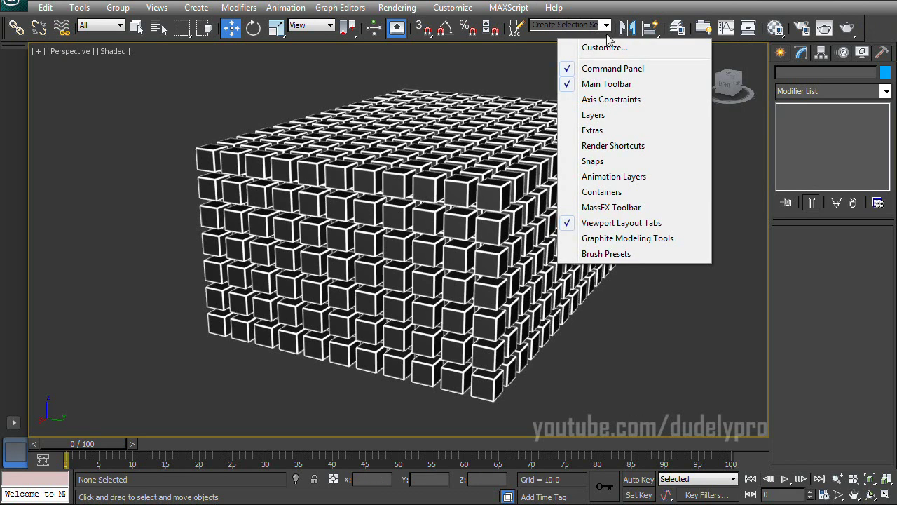
pyautogui.click(601, 214)
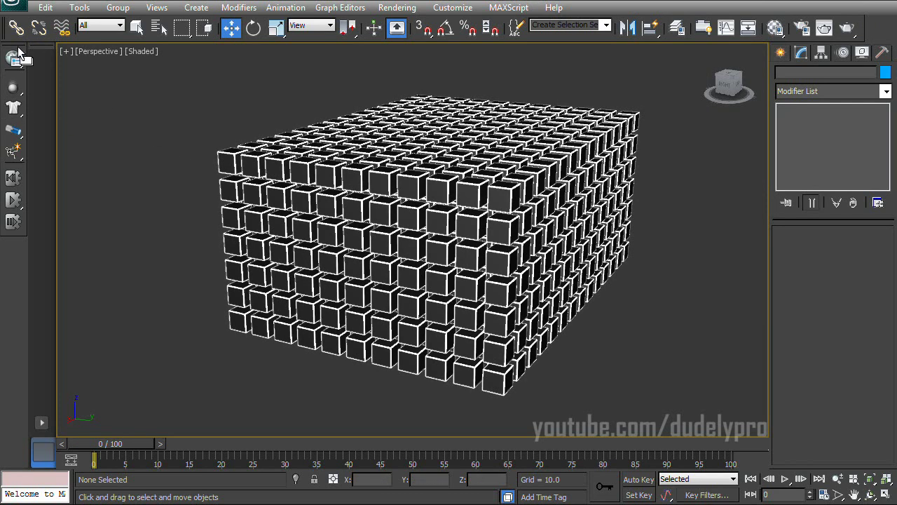
pyautogui.moveTo(15, 55)
pyautogui.mouseDown()
pyautogui.moveTo(39, 65)
pyautogui.moveTo(41, 51)
pyautogui.moveTo(8, 44)
pyautogui.moveTo(12, 50)
pyautogui.mouseUp()
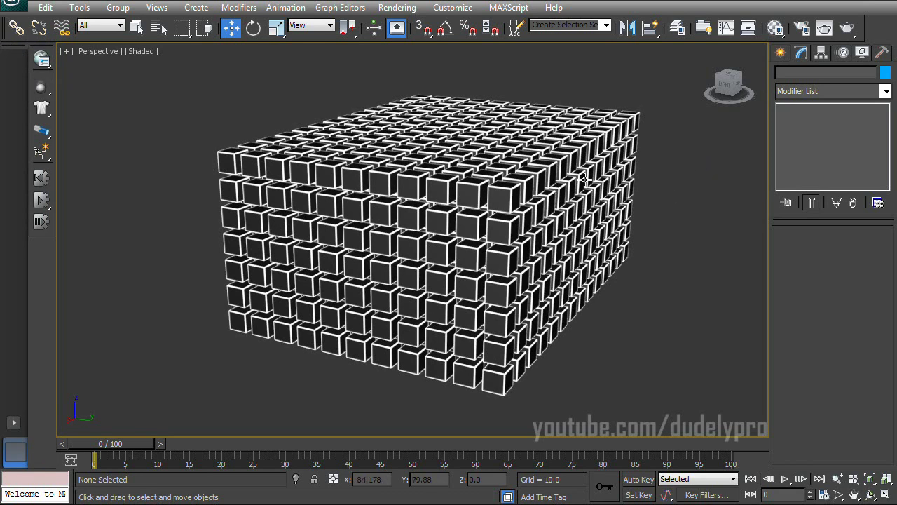
# Box-select all 1078 cubes of the block.
pyautogui.keyDown('alt'); pyautogui.moveTo(586, 179); pyautogui.dragTo(565, 160, button='middle'); pyautogui.keyUp('alt')
pyautogui.moveTo(167, 87); pyautogui.dragTo(699, 420)
pyautogui.keyDown('alt'); pyautogui.moveTo(659, 202); pyautogui.dragTo(603, 196, button='middle'); pyautogui.keyUp('alt')
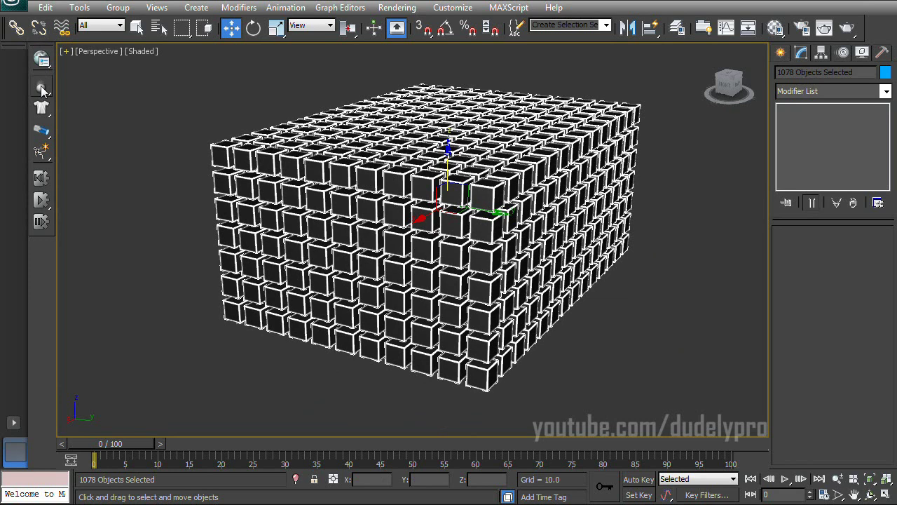
# Make the selected cubes MassFX dynamic rigid bodies.
pyautogui.click(41, 87)
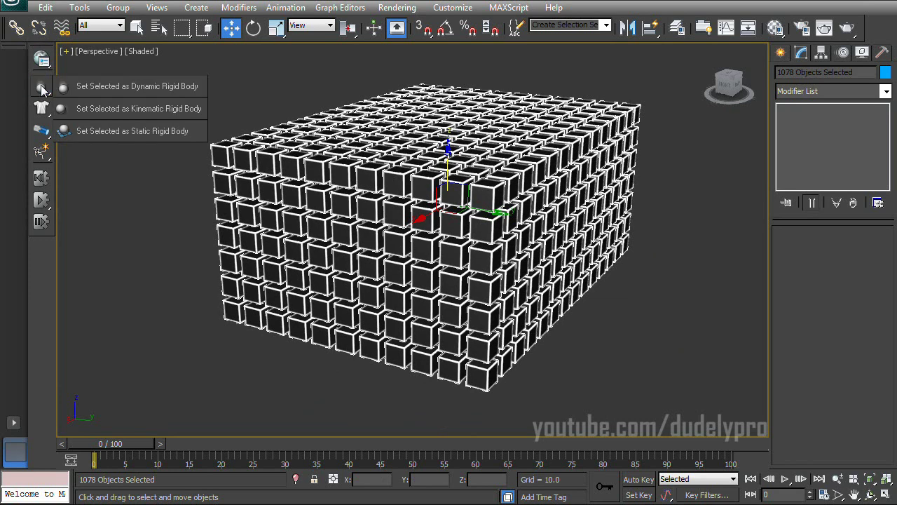
pyautogui.moveTo(40, 87); pyautogui.dragTo(118, 101)
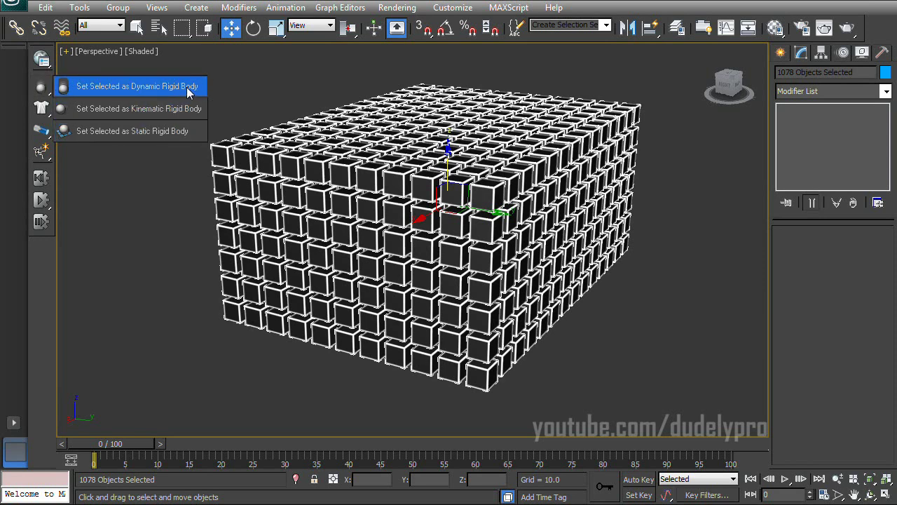
pyautogui.moveTo(183, 98)
pyautogui.mouseDown()
pyautogui.moveTo(186, 135)
pyautogui.moveTo(178, 98)
pyautogui.mouseUp()
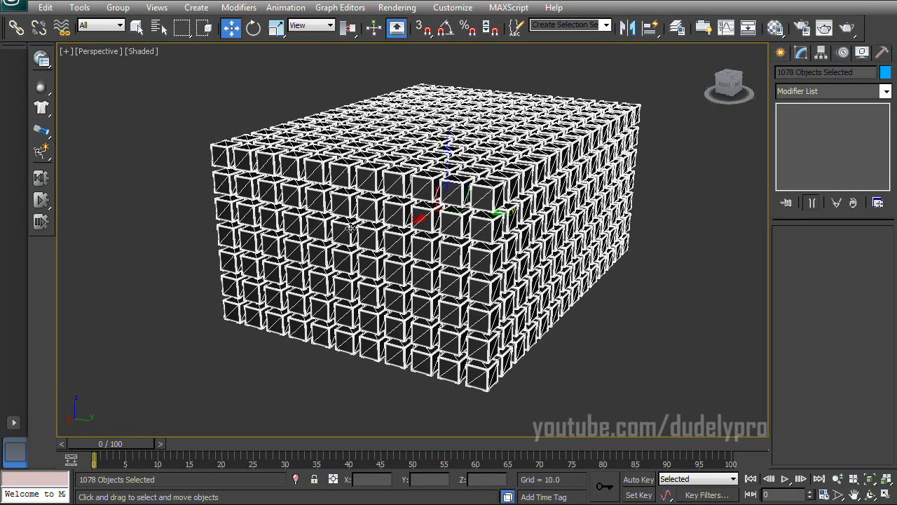
pyautogui.moveTo(600, 219)
pyautogui.keyDown('alt'); pyautogui.mouseDown(button='middle')
pyautogui.moveTo(610, 228)
pyautogui.moveTo(602, 223)
pyautogui.mouseUp(button='middle'); pyautogui.keyUp('alt')
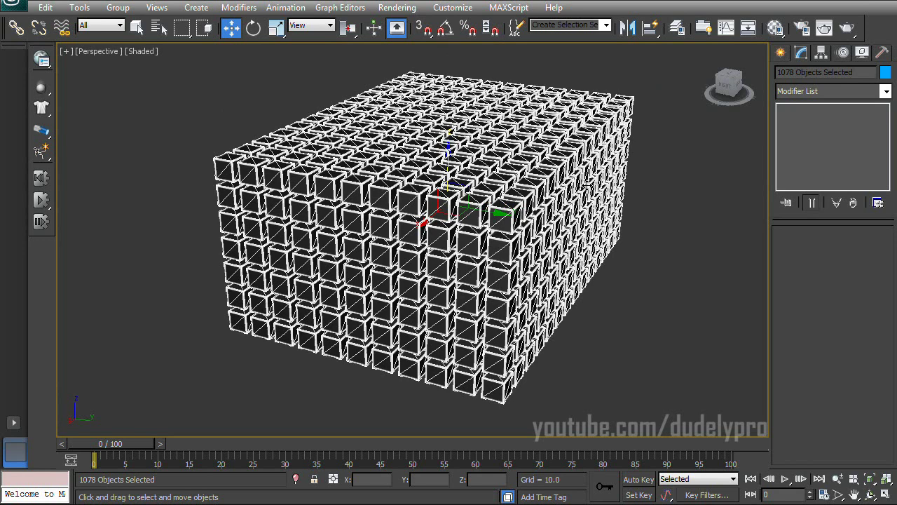
pyautogui.moveTo(574, 178)
pyautogui.keyDown('alt'); pyautogui.mouseDown(button='middle')
pyautogui.moveTo(585, 183)
pyautogui.moveTo(580, 219)
pyautogui.moveTo(574, 177)
pyautogui.mouseUp(button='middle'); pyautogui.keyUp('alt')
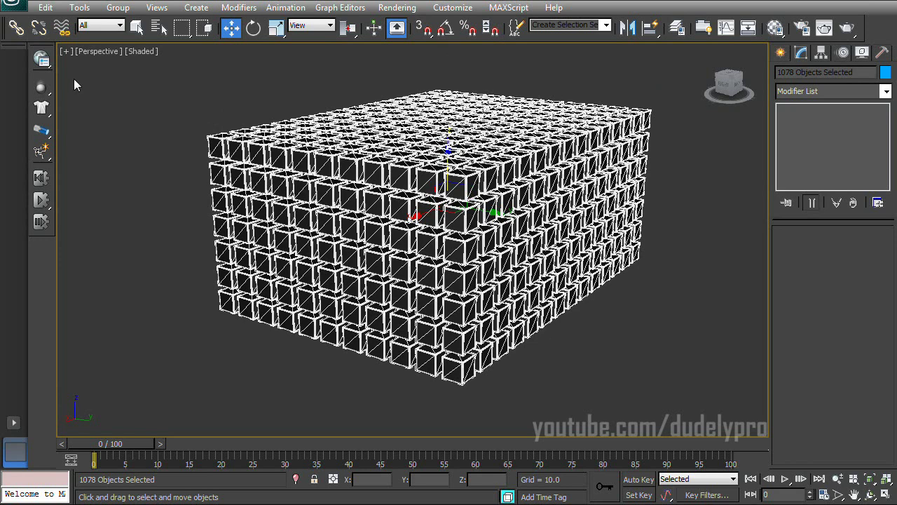
# Open MassFX Tools to check ground collision at 0.0 and gravity -386.221, then view from the front.
pyautogui.click(42, 63)
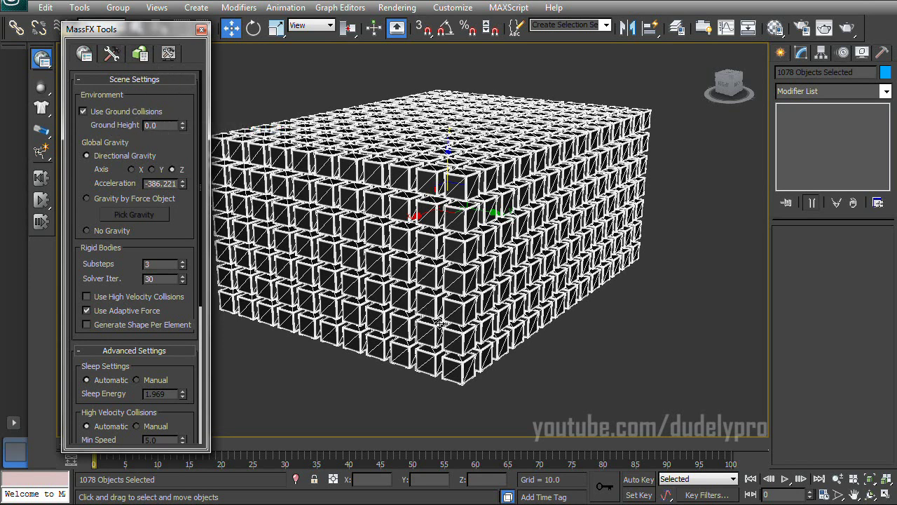
pyautogui.keyDown('alt'); pyautogui.moveTo(444, 339); pyautogui.dragTo(366, 331, button='middle'); pyautogui.keyUp('alt')
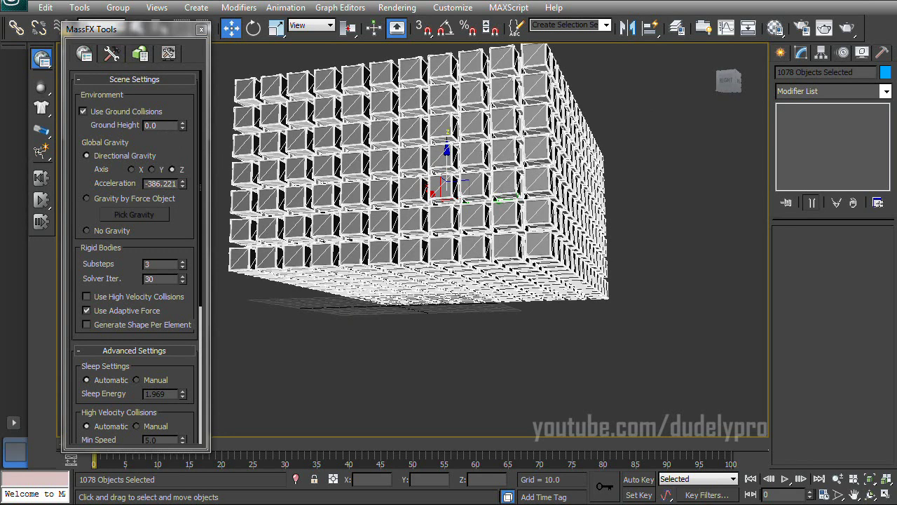
pyautogui.hotkey('shift', 'z')
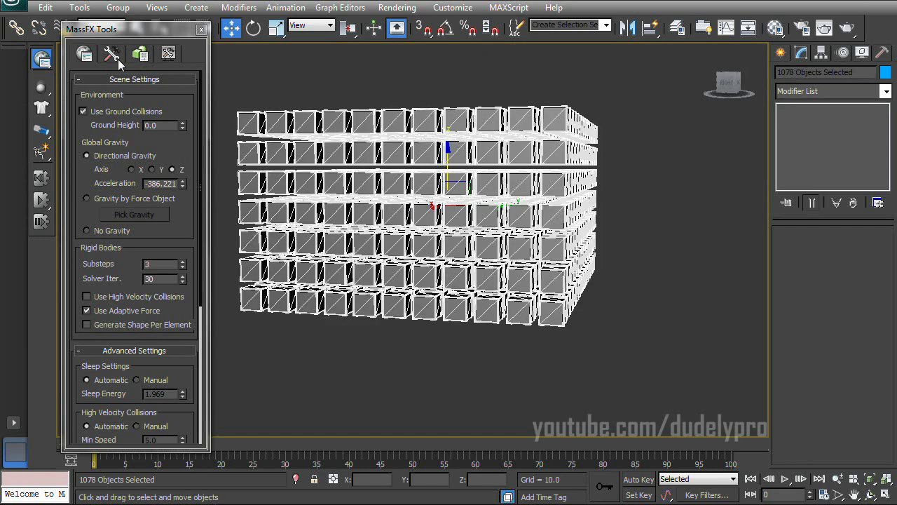
# Apply the Concrete physical material preset to all selected cubes in the Multi-Object Editor.
pyautogui.click(119, 62)
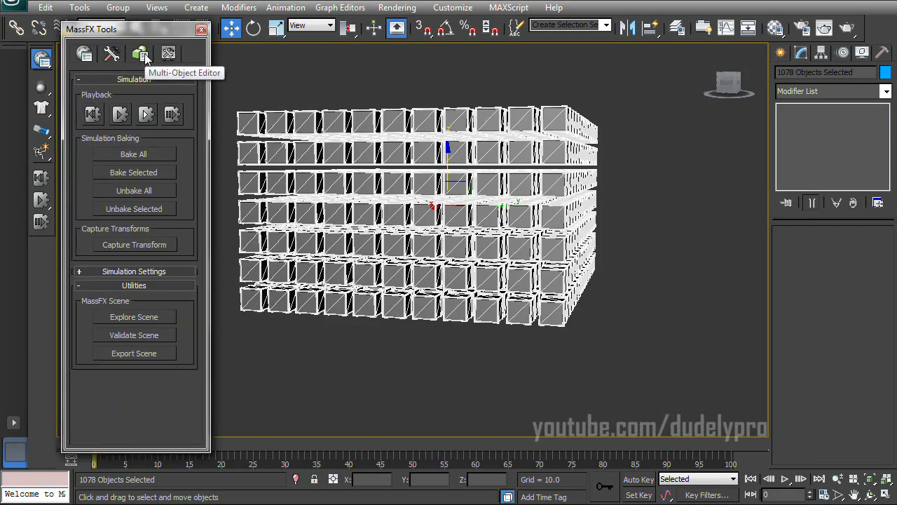
pyautogui.click(132, 61)
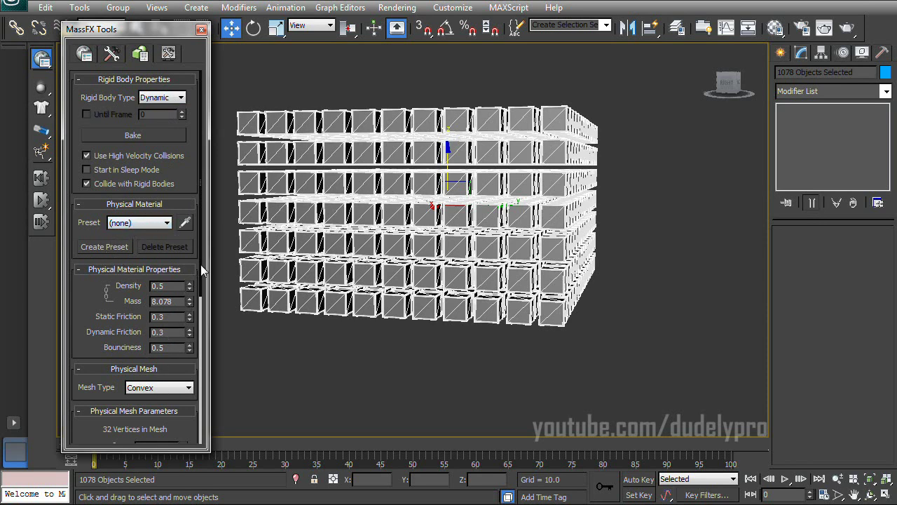
pyautogui.click(149, 225)
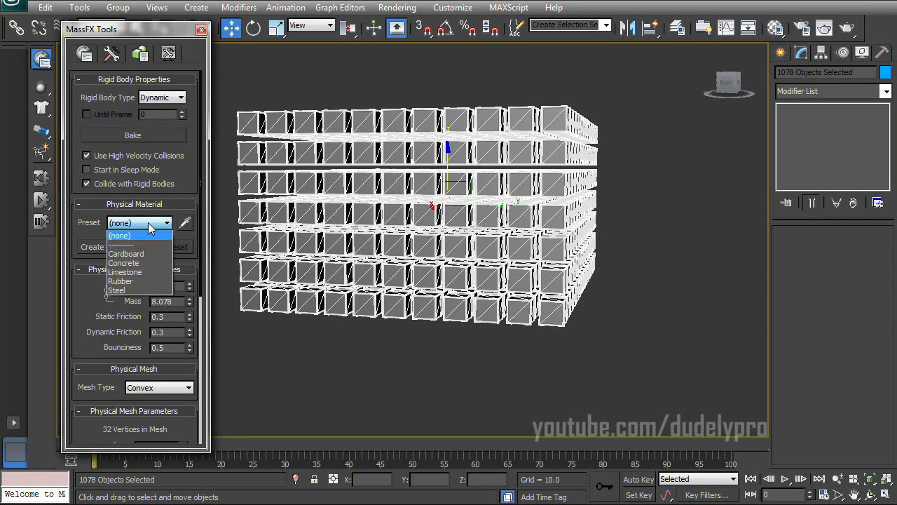
pyautogui.click(137, 263)
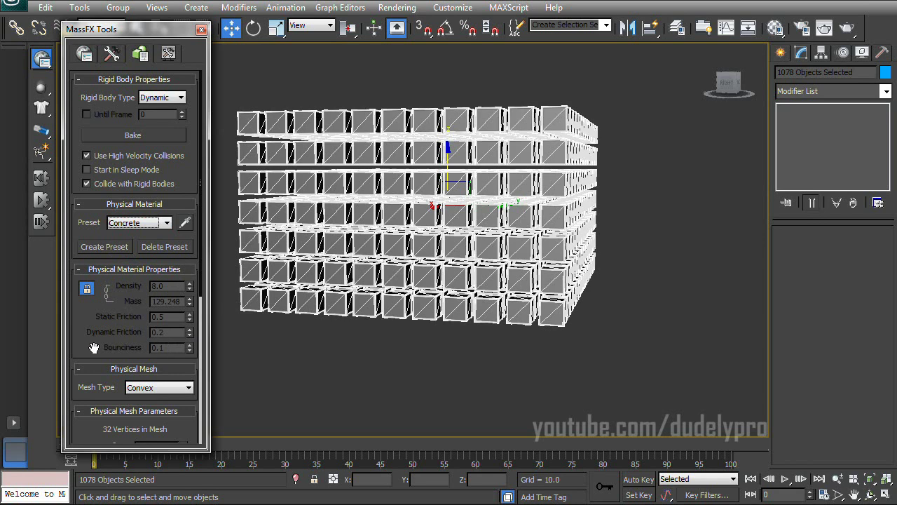
# Save the scene with Ctrl+S.
pyautogui.hotkey('ctrl', 's')
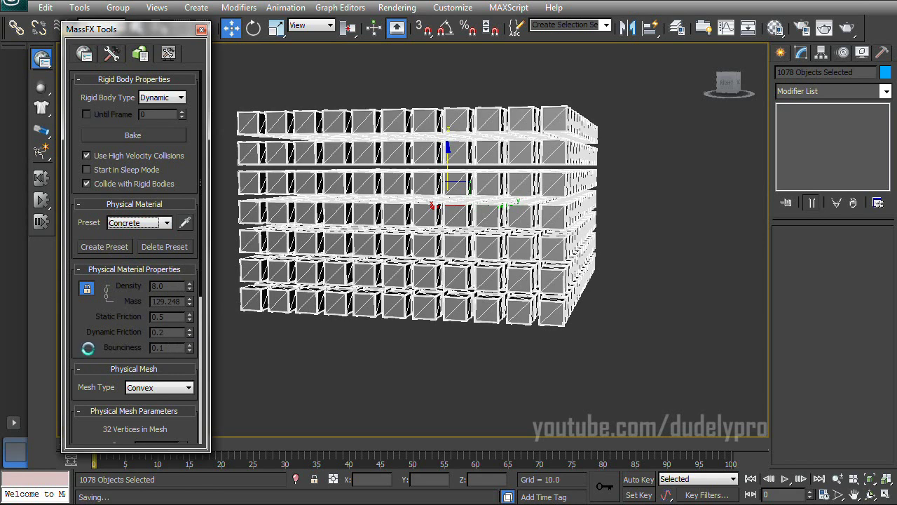
pyautogui.moveTo(88, 348); pyautogui.dragTo(88, 275)
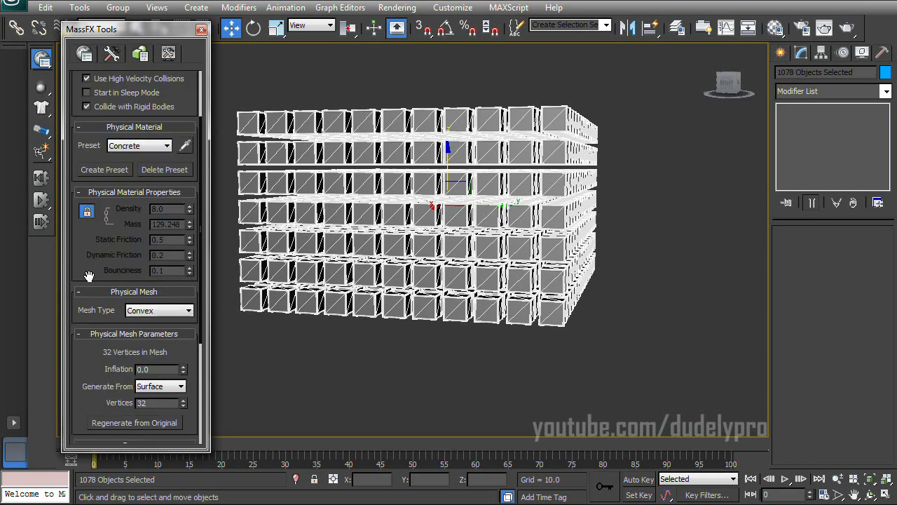
pyautogui.moveTo(80, 361)
pyautogui.mouseDown()
pyautogui.moveTo(83, 279)
pyautogui.moveTo(89, 355)
pyautogui.mouseUp()
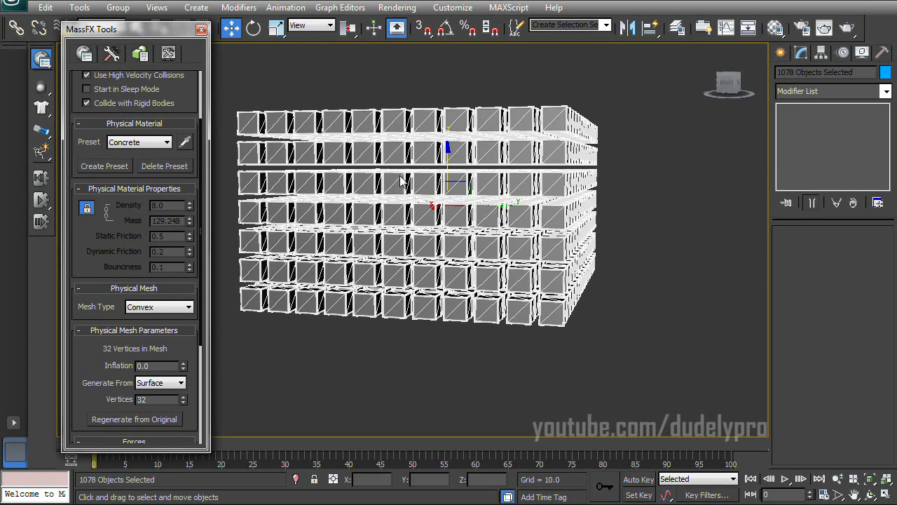
pyautogui.keyDown('alt'); pyautogui.moveTo(497, 173); pyautogui.dragTo(468, 130, button='middle'); pyautogui.keyUp('alt')
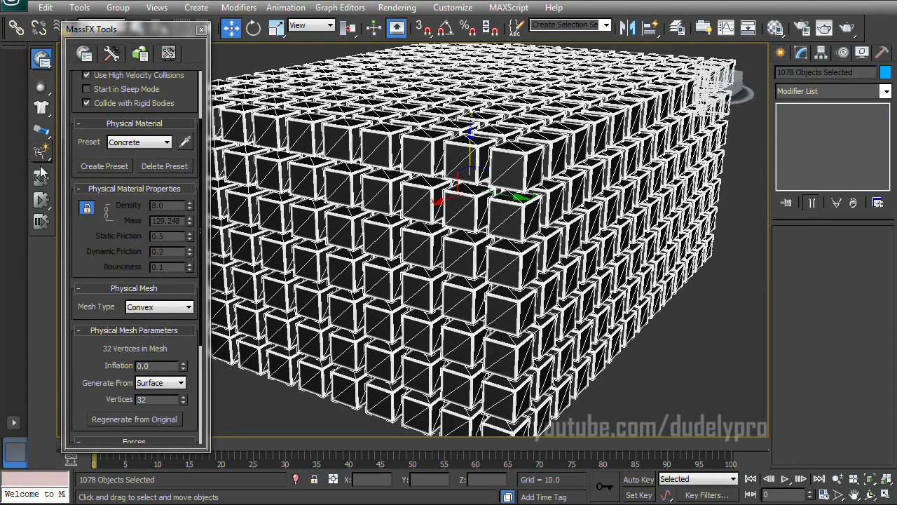
# Run the MassFX simulation to watch the concrete cubes drop, then reset it.
pyautogui.click(42, 203)
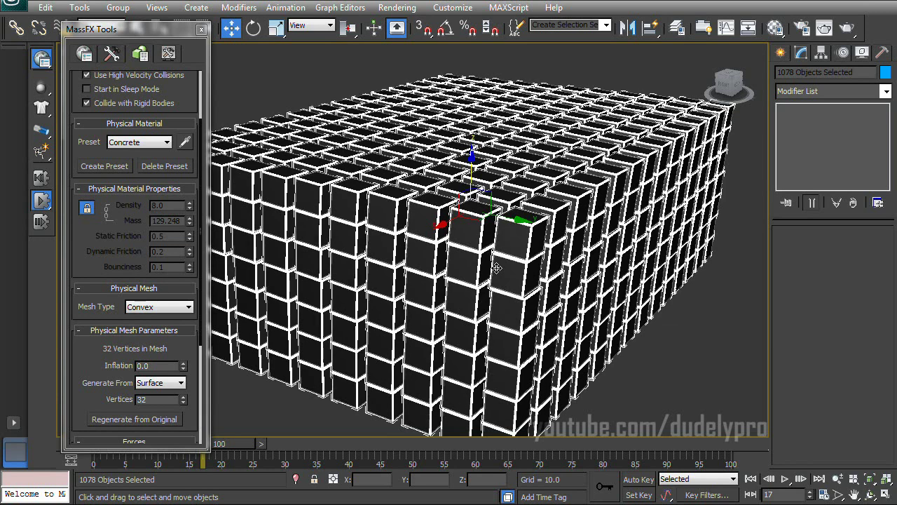
pyautogui.click(40, 177)
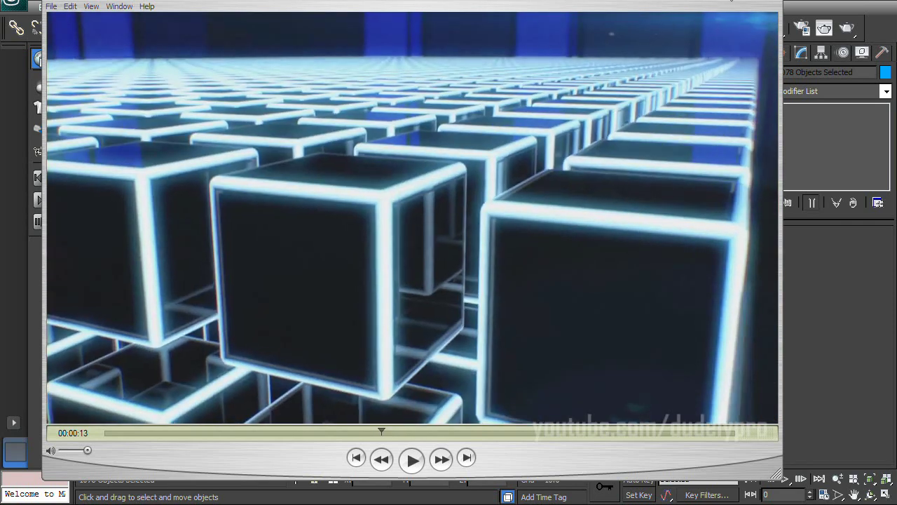
# Close the QuickTime reference render to return to the 3ds Max scene.
pyautogui.click(750, 4)
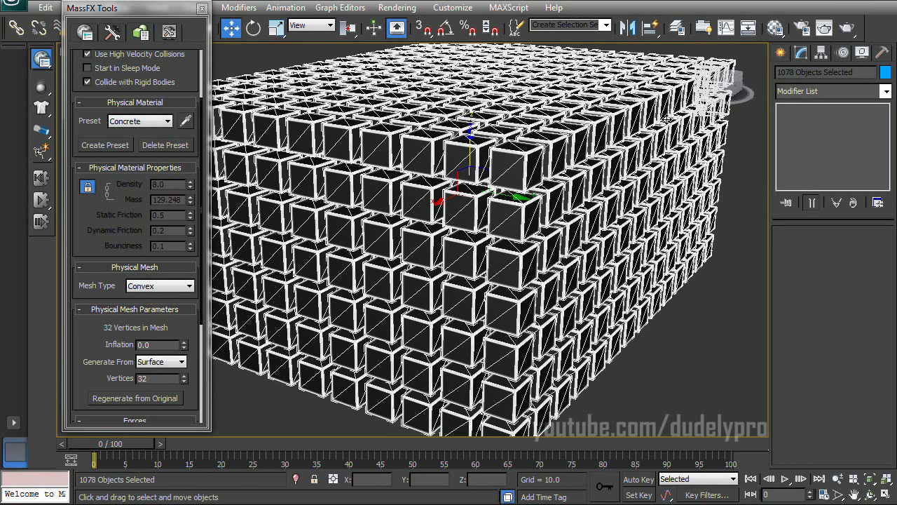
# Create a PBomb space warp beside the cube array.
pyautogui.click(782, 55)
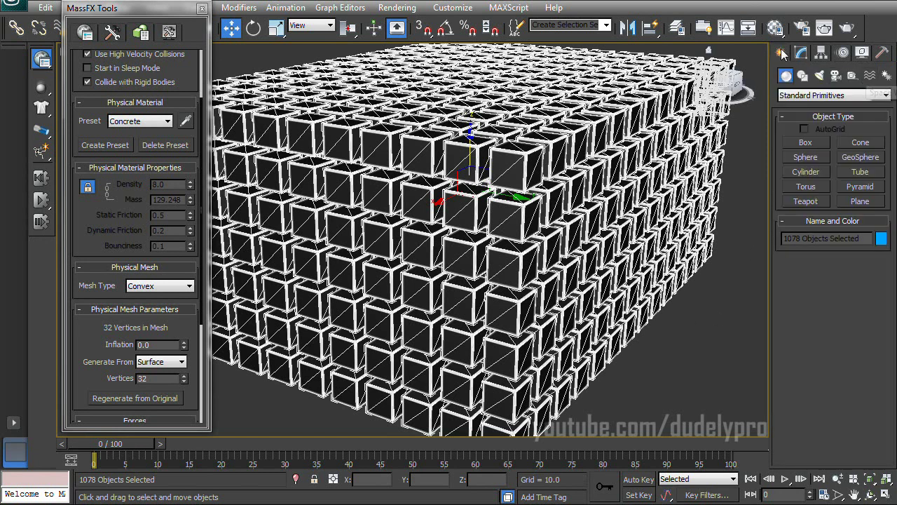
pyautogui.click(871, 76)
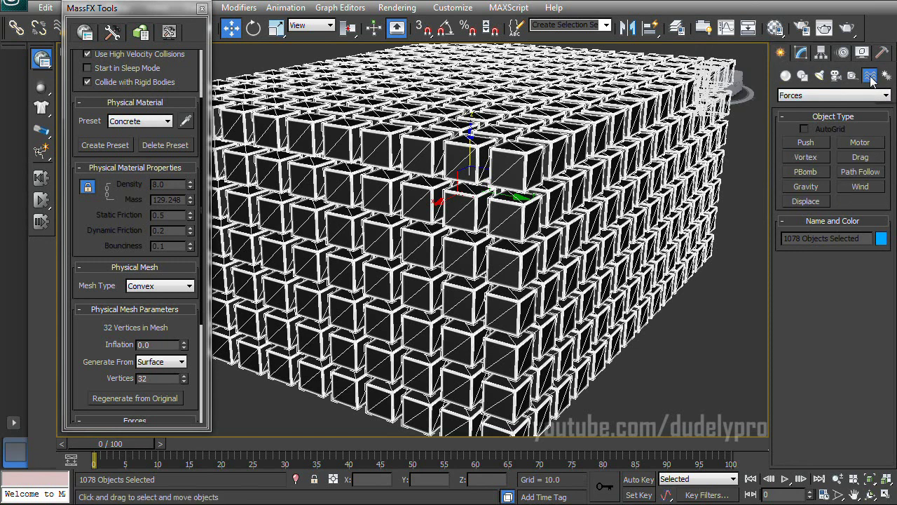
pyautogui.click(806, 171)
pyautogui.click(684, 376)
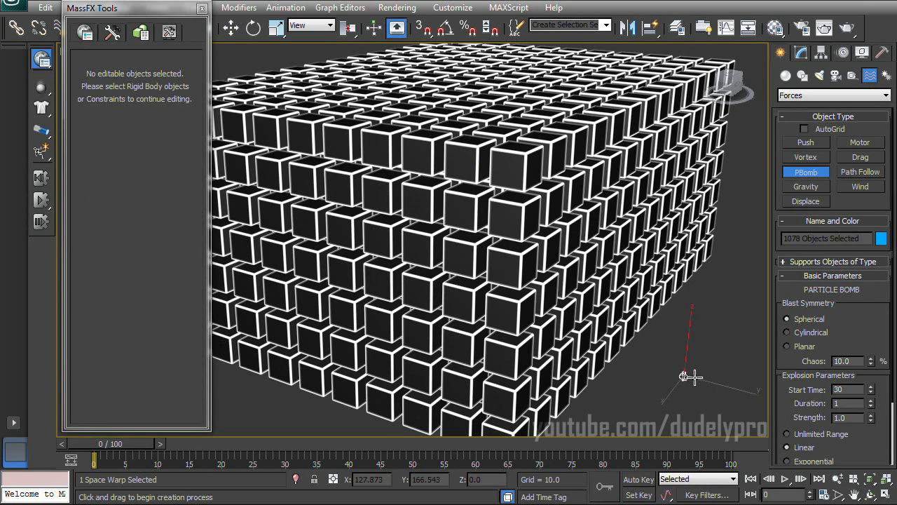
pyautogui.moveTo(691, 377); pyautogui.dragTo(716, 366)
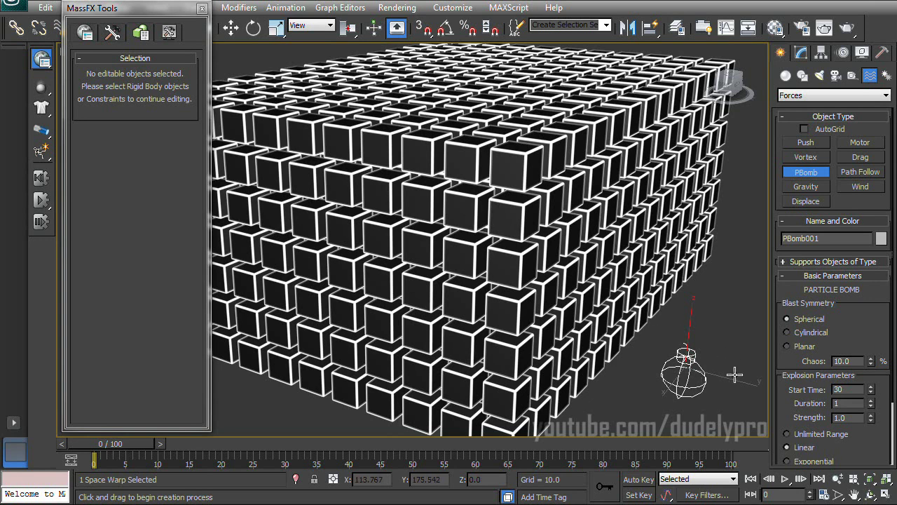
# Move PBomb001 into the centre of the cube block.
pyautogui.keyDown('alt'); pyautogui.moveTo(651, 386); pyautogui.dragTo(570, 164, button='middle'); pyautogui.keyUp('alt')
pyautogui.keyDown('alt'); pyautogui.moveTo(583, 240); pyautogui.dragTo(585, 216, button='middle'); pyautogui.keyUp('alt')
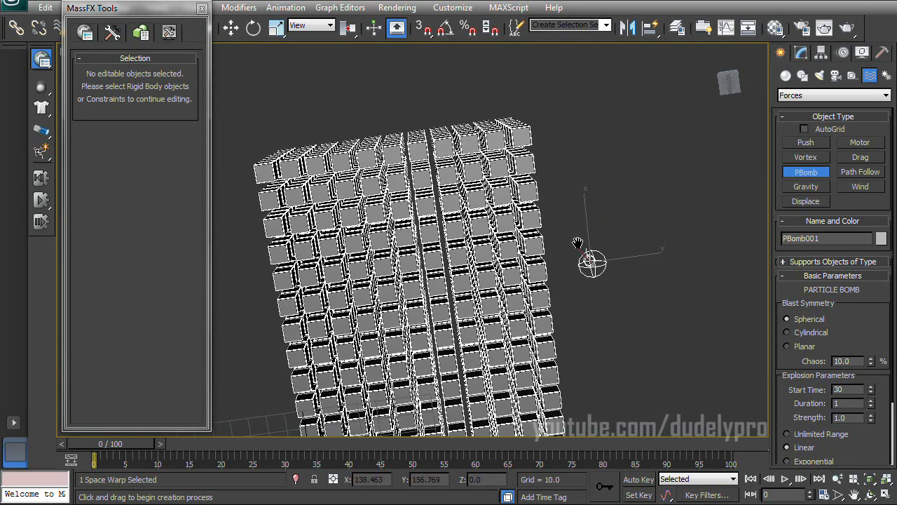
pyautogui.keyDown('alt'); pyautogui.moveTo(583, 256); pyautogui.dragTo(628, 195, button='middle'); pyautogui.keyUp('alt')
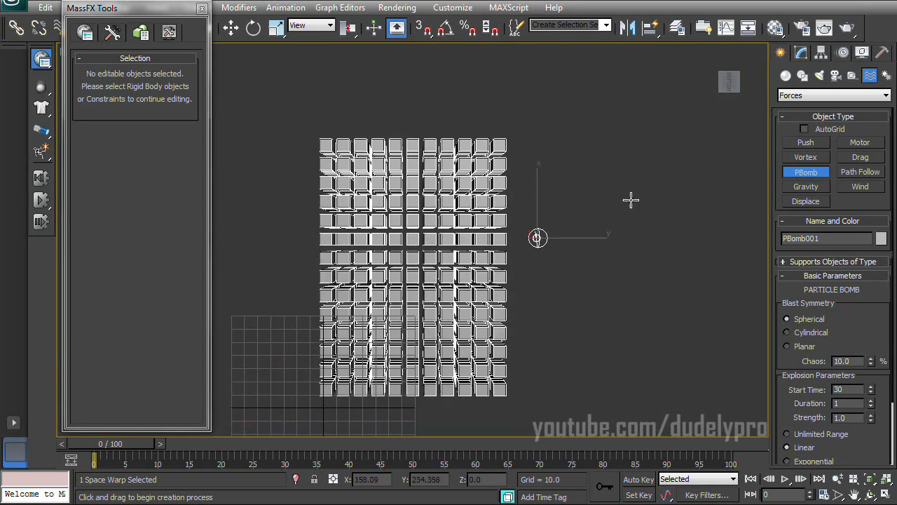
pyautogui.press('w')
pyautogui.moveTo(535, 238); pyautogui.dragTo(439, 260)
pyautogui.keyDown('alt'); pyautogui.moveTo(533, 280); pyautogui.dragTo(284, 145, button='middle'); pyautogui.keyUp('alt')
pyautogui.scroll(5, 582, 278)
# Add PBomb001 as a MassFX force on all the cubes, deselect, and play the simulation.
pyautogui.scroll(-5, 571, 300)
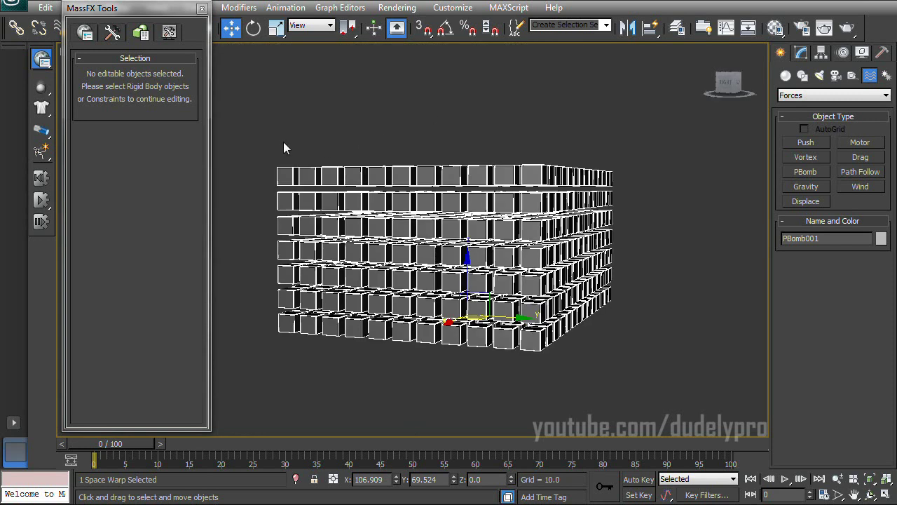
pyautogui.moveTo(245, 113); pyautogui.dragTo(664, 368)
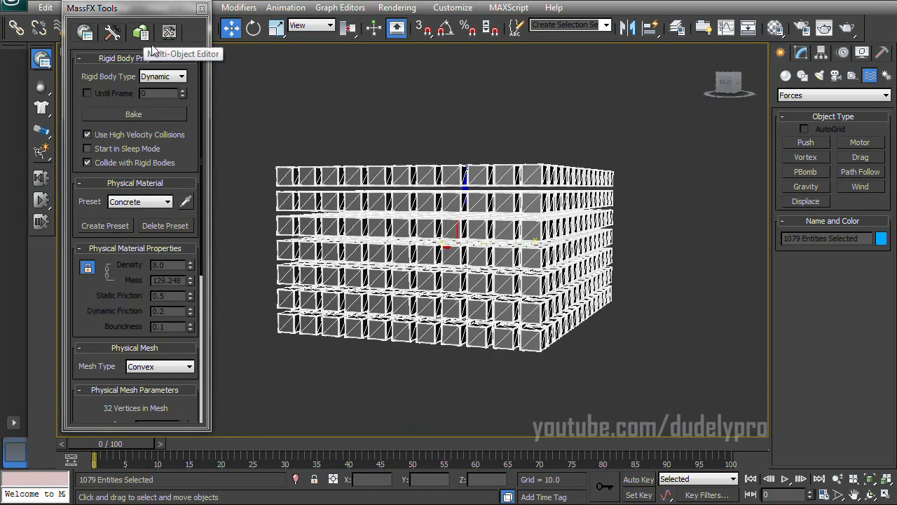
pyautogui.moveTo(87, 288); pyautogui.dragTo(88, 44)
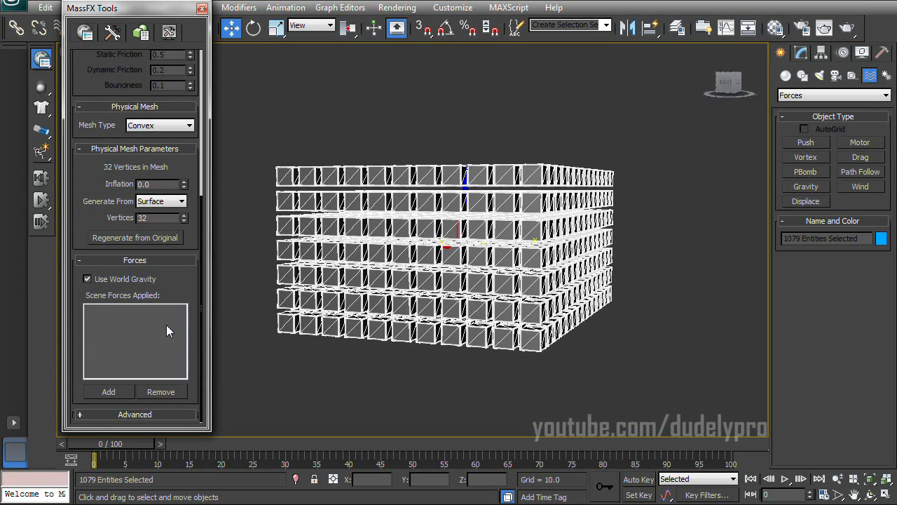
pyautogui.keyDown('alt'); pyautogui.moveTo(341, 398); pyautogui.dragTo(359, 328, button='middle'); pyautogui.keyUp('alt')
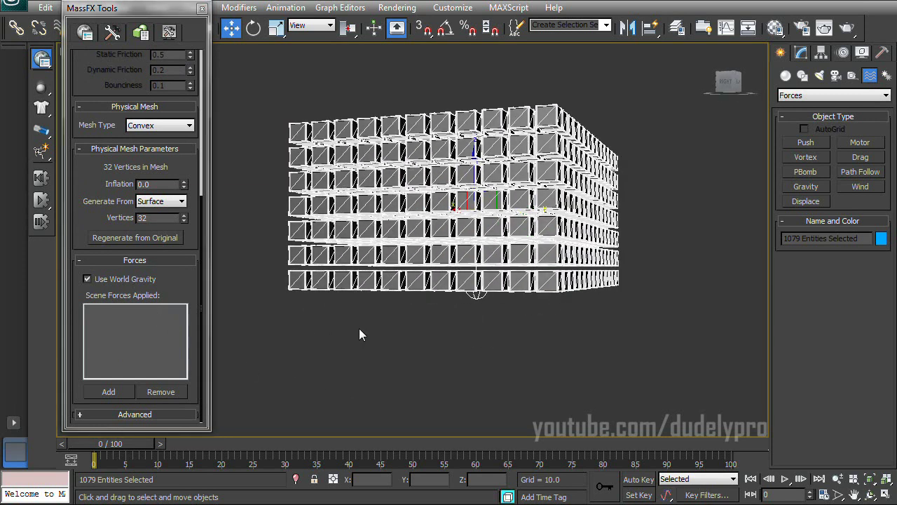
pyautogui.click(105, 392)
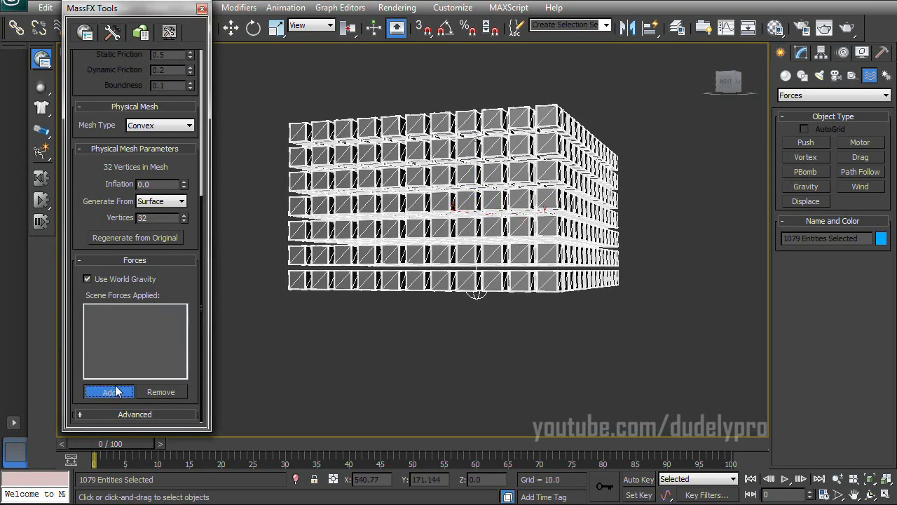
pyautogui.click(476, 297)
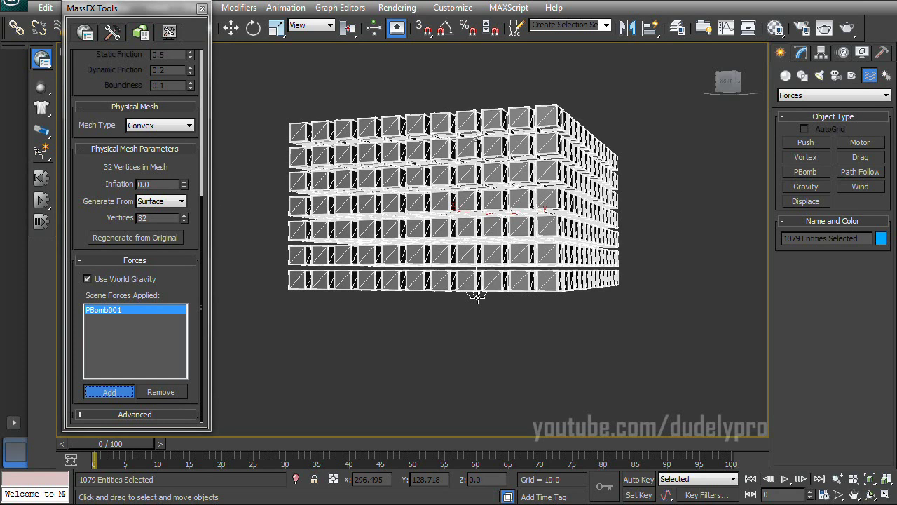
pyautogui.click(265, 327)
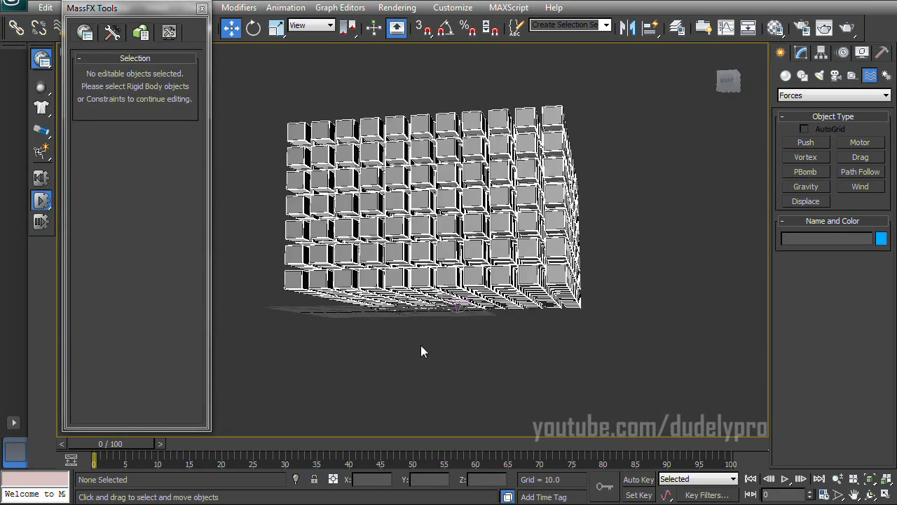
pyautogui.press('/')
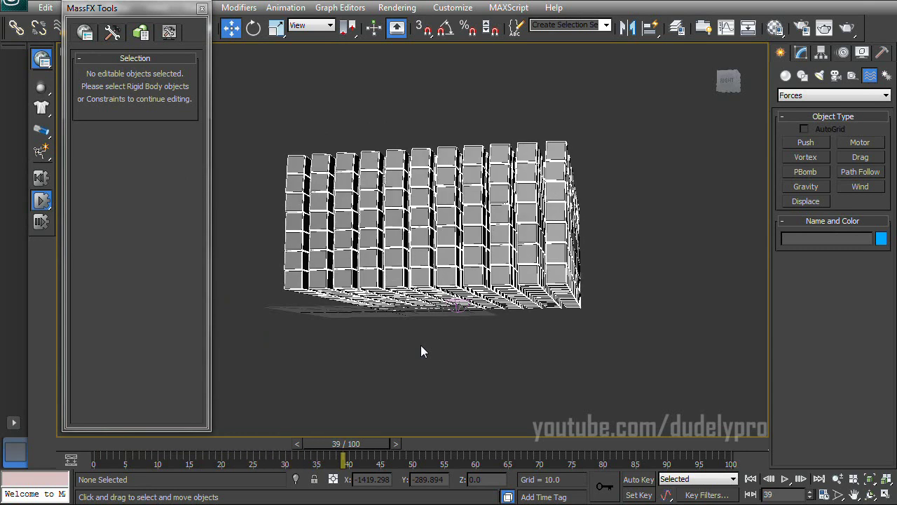
# Reset the simulation and select the PBomb to edit its parameters.
pyautogui.click(41, 178)
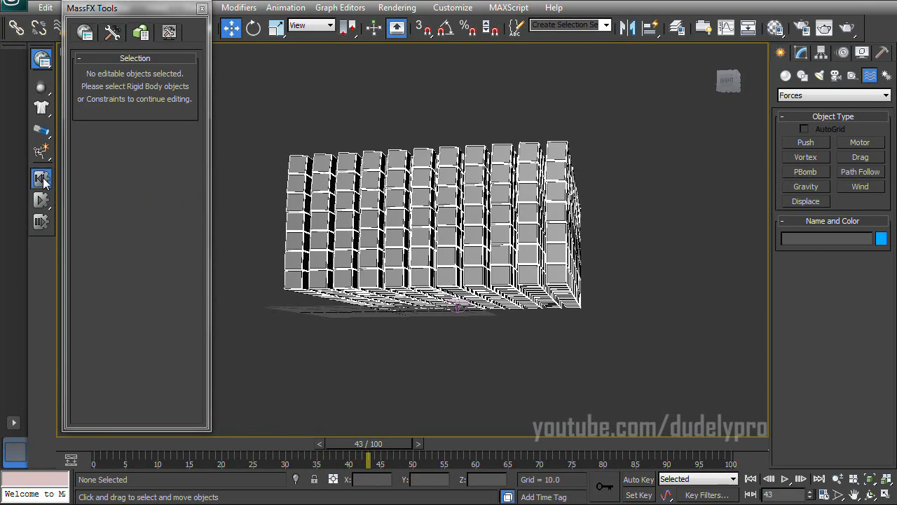
pyautogui.click(447, 345)
pyautogui.keyDown('alt'); pyautogui.moveTo(447, 346); pyautogui.dragTo(607, 308, button='middle'); pyautogui.keyUp('alt')
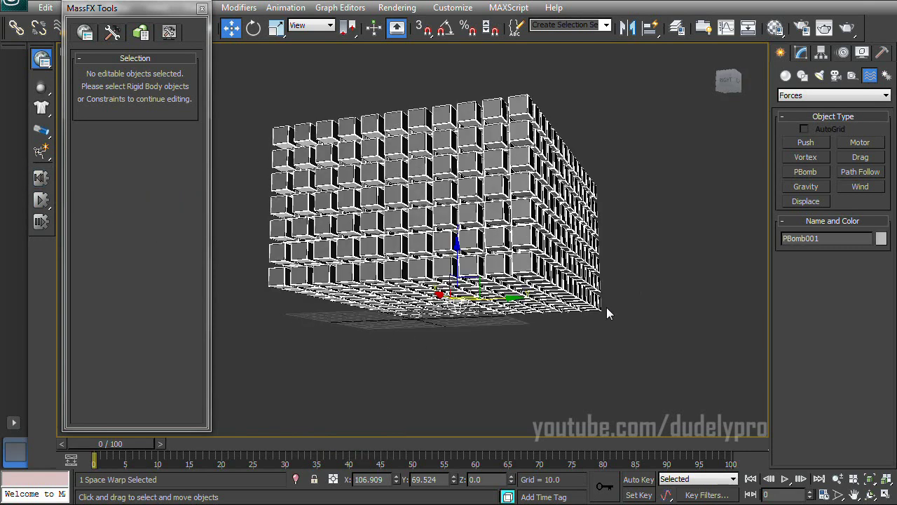
pyautogui.click(488, 325)
pyautogui.click(457, 303)
pyautogui.keyDown('alt'); pyautogui.moveTo(457, 303); pyautogui.dragTo(461, 331, button='middle'); pyautogui.keyUp('alt')
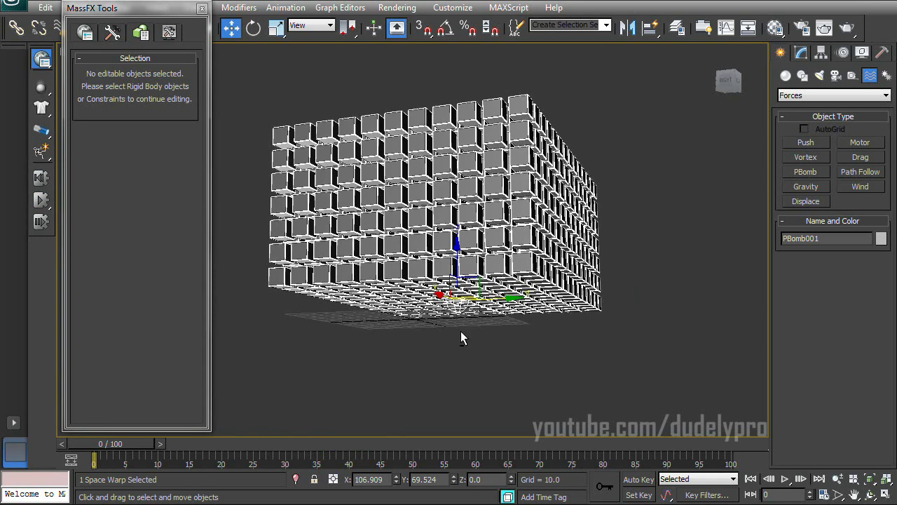
pyautogui.click(800, 54)
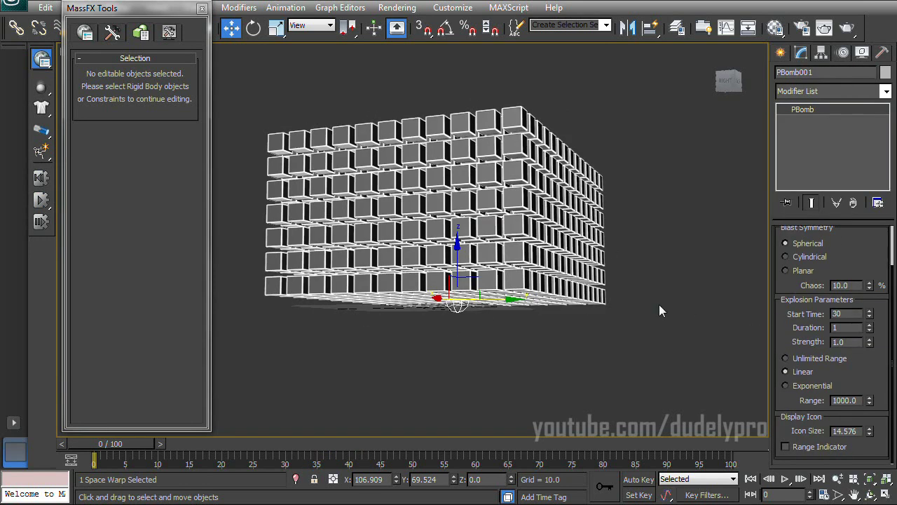
# Set PBomb strength to 100, enable its range indicator, and preview the explosion.
pyautogui.keyDown('alt'); pyautogui.moveTo(667, 266); pyautogui.dragTo(661, 281, button='middle'); pyautogui.keyUp('alt')
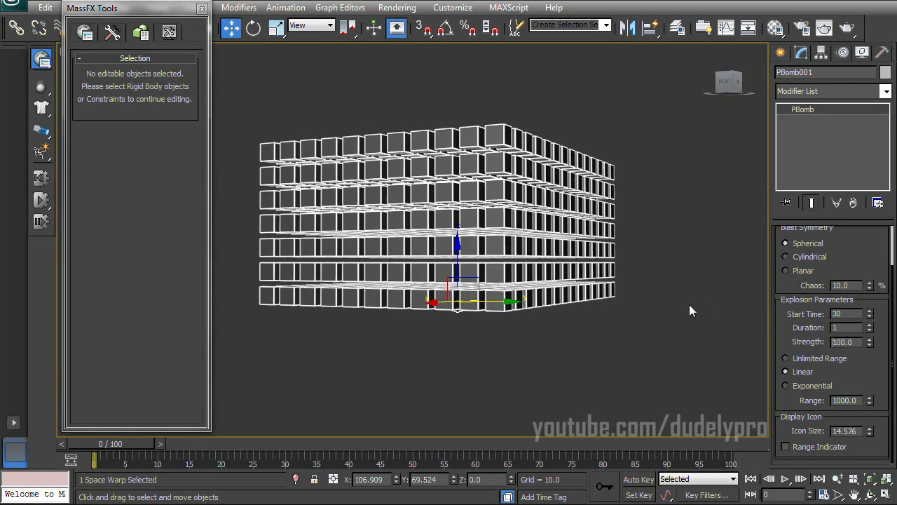
pyautogui.moveTo(689, 304)
pyautogui.keyDown('alt'); pyautogui.mouseDown(button='middle')
pyautogui.moveTo(700, 286)
pyautogui.moveTo(700, 308)
pyautogui.mouseUp(button='middle'); pyautogui.keyUp('alt')
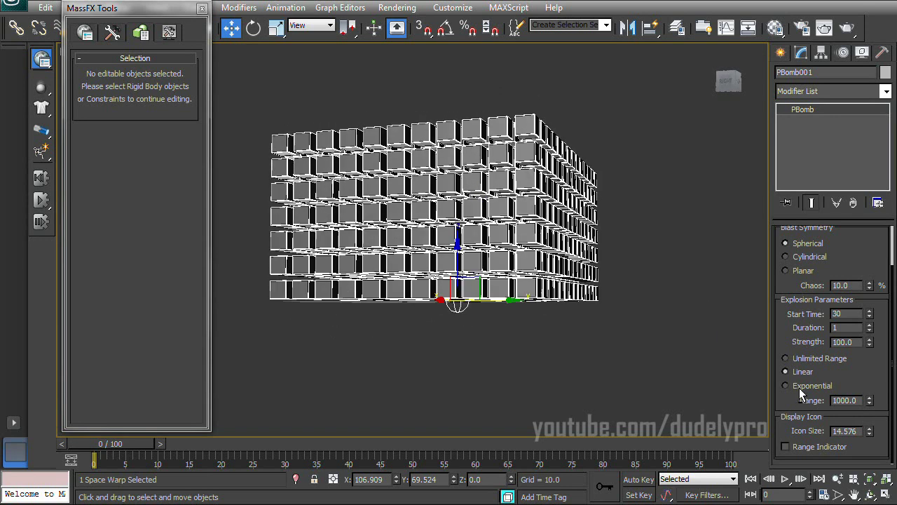
pyautogui.click(786, 447)
pyautogui.scroll(-3, 666, 330)
pyautogui.scroll(-4, 664, 323)
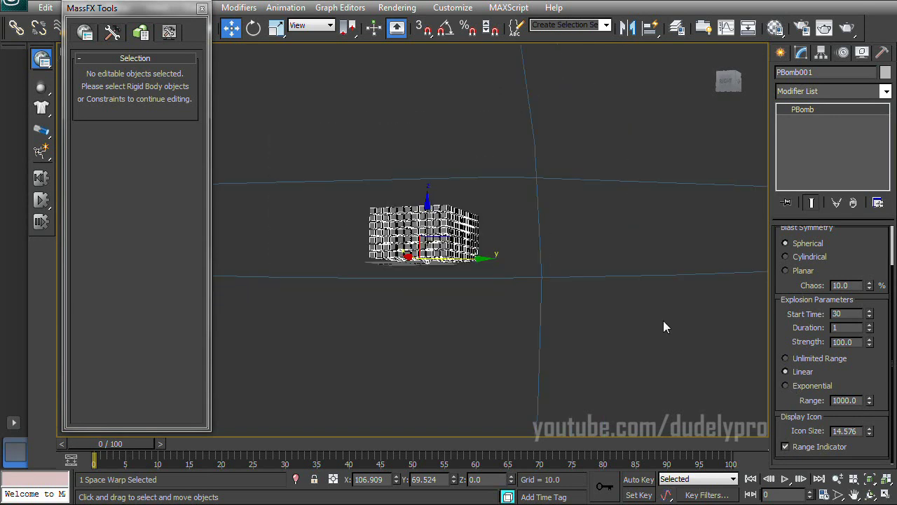
pyautogui.keyDown('alt'); pyautogui.moveTo(592, 275); pyautogui.dragTo(593, 297, button='middle'); pyautogui.keyUp('alt')
pyautogui.scroll(6, 575, 285)
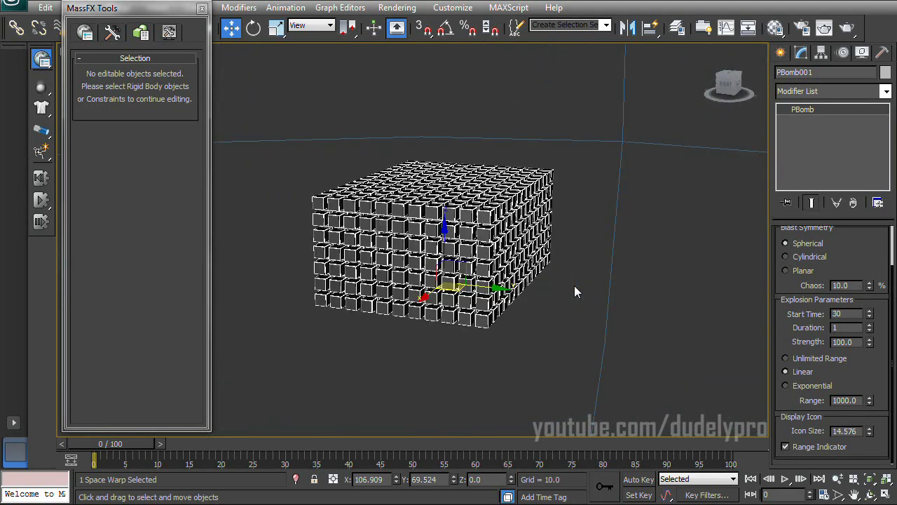
pyautogui.click(42, 202)
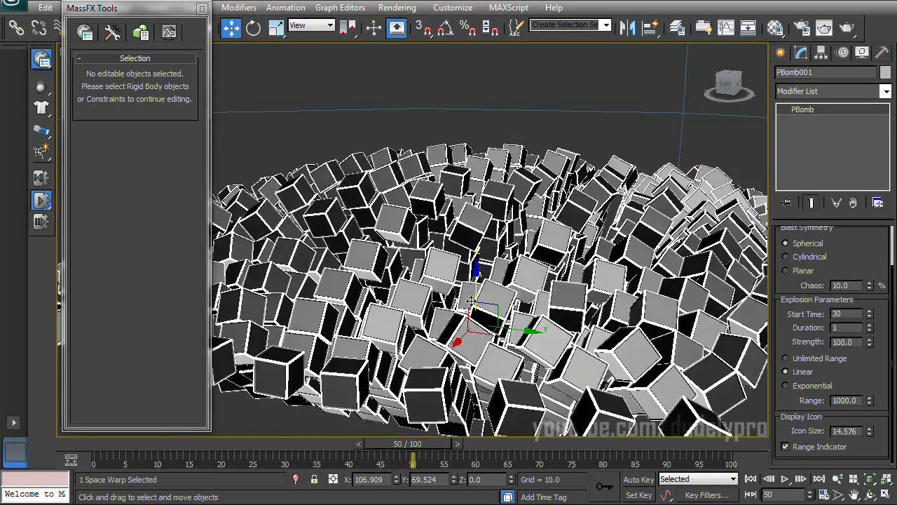
pyautogui.scroll(-5, 471, 300)
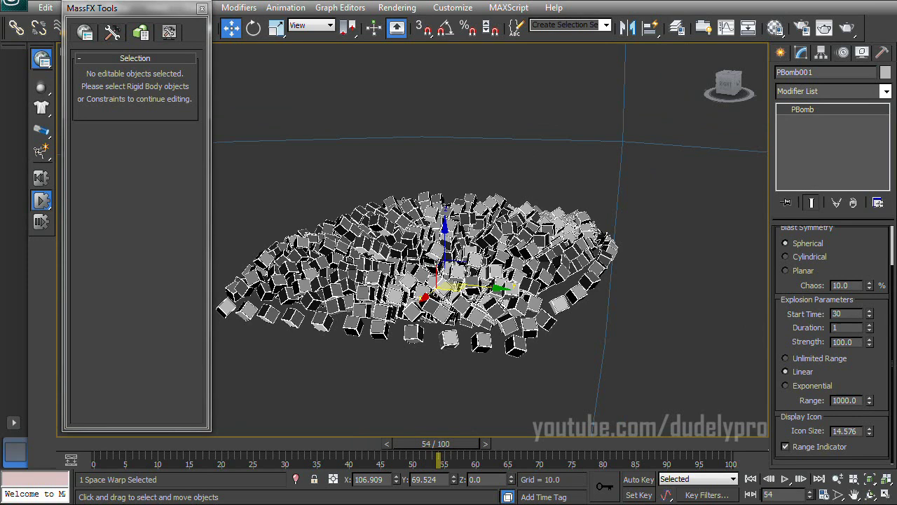
pyautogui.click(47, 194)
pyautogui.click(44, 180)
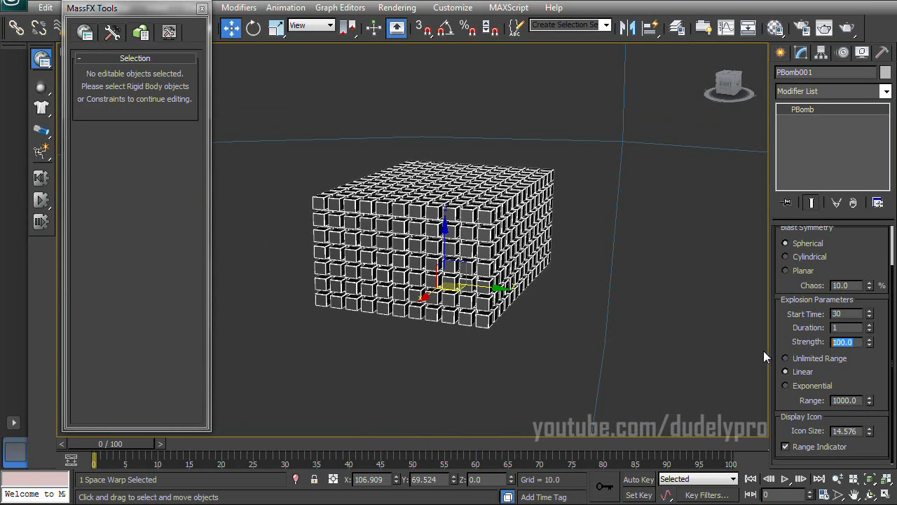
# Set the PBomb Strength to 1000 and Chaos to 100.
pyautogui.write('1000')
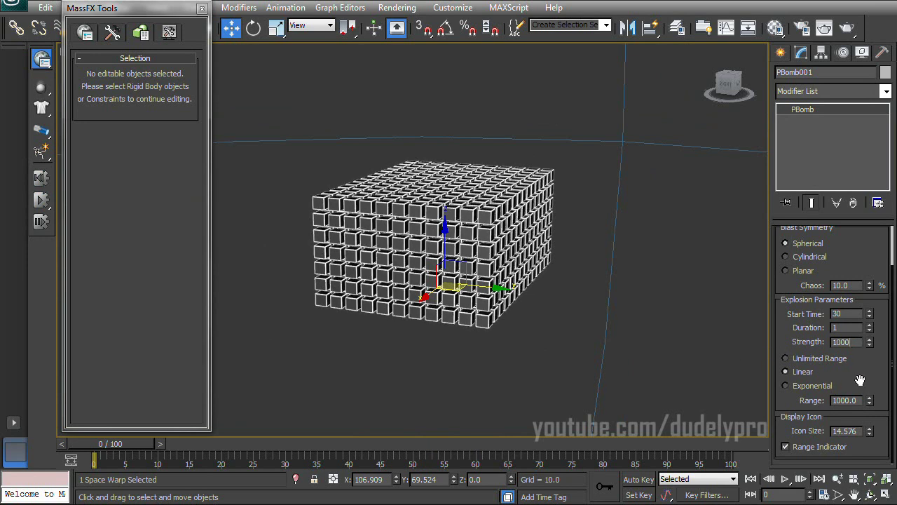
pyautogui.scroll(2, 854, 285)
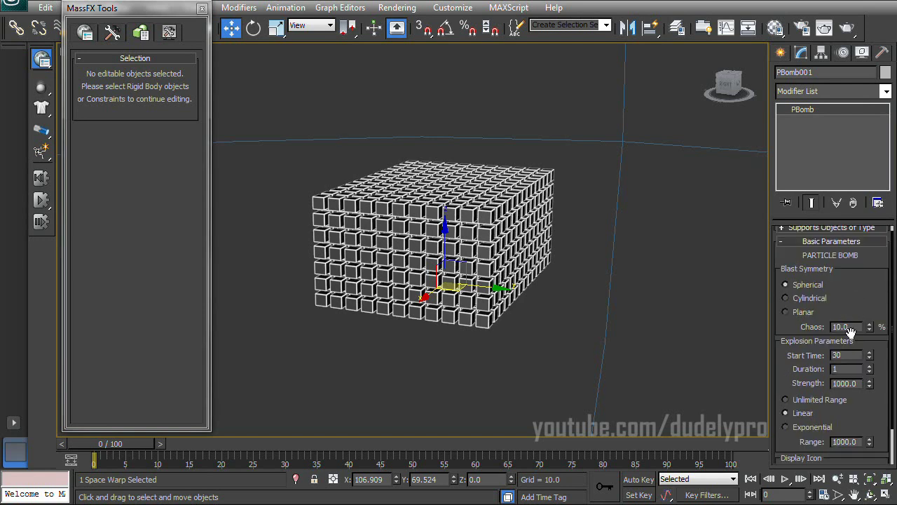
pyautogui.write('100')
pyautogui.click(597, 260)
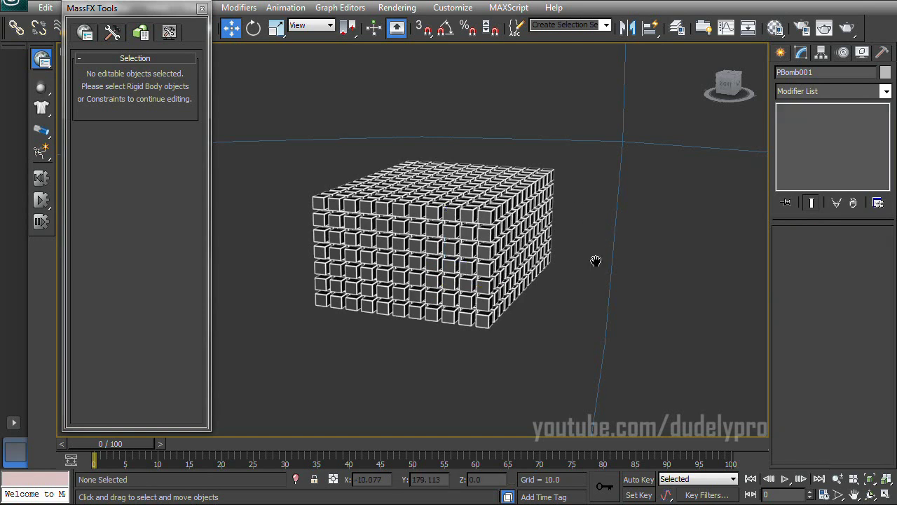
# Play the stronger explosion simulation, then reset it to frame 0.
pyautogui.scroll(3, 427, 231)
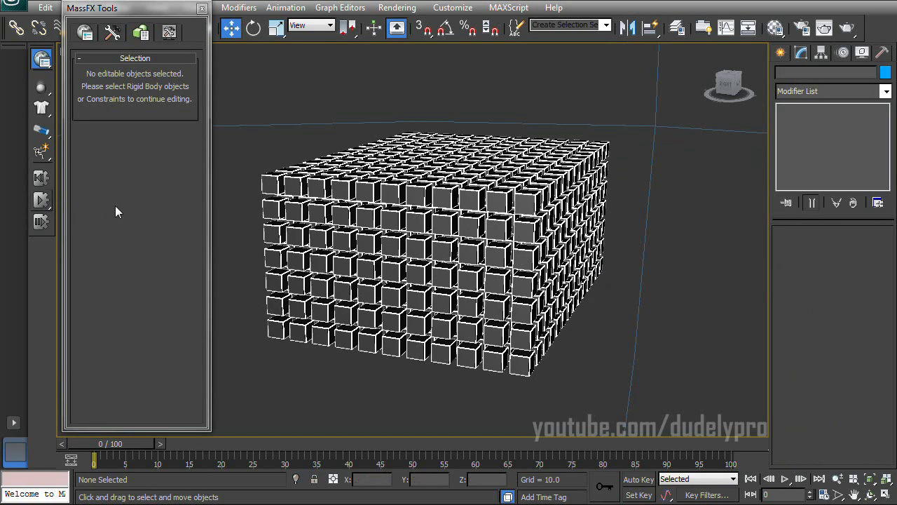
pyautogui.press('/')
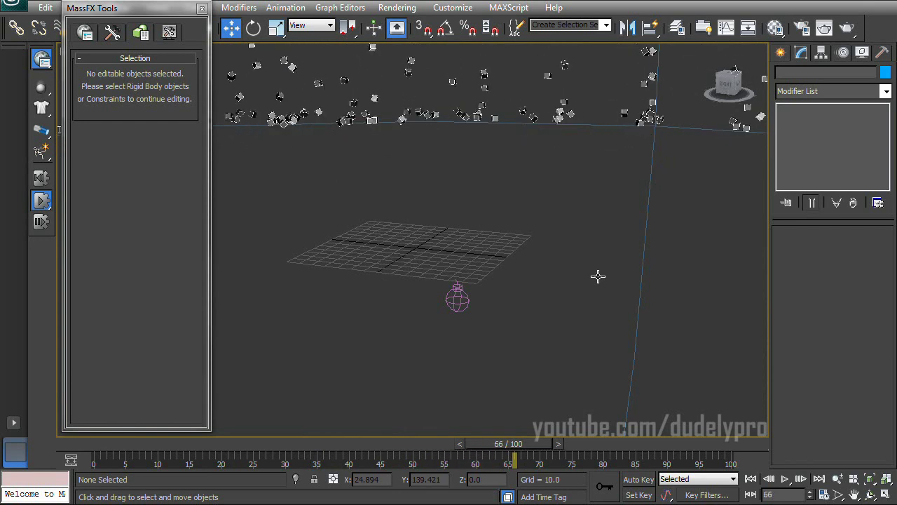
pyautogui.scroll(-10, 547, 211)
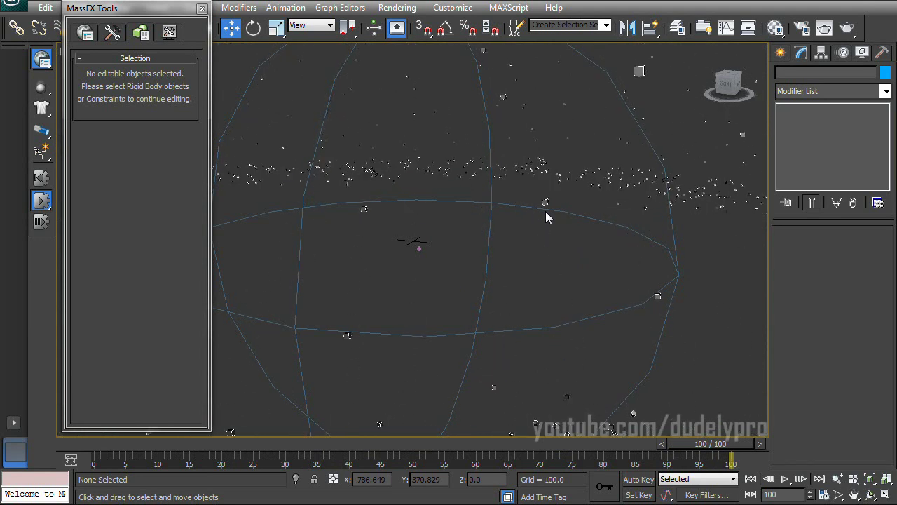
pyautogui.click(41, 180)
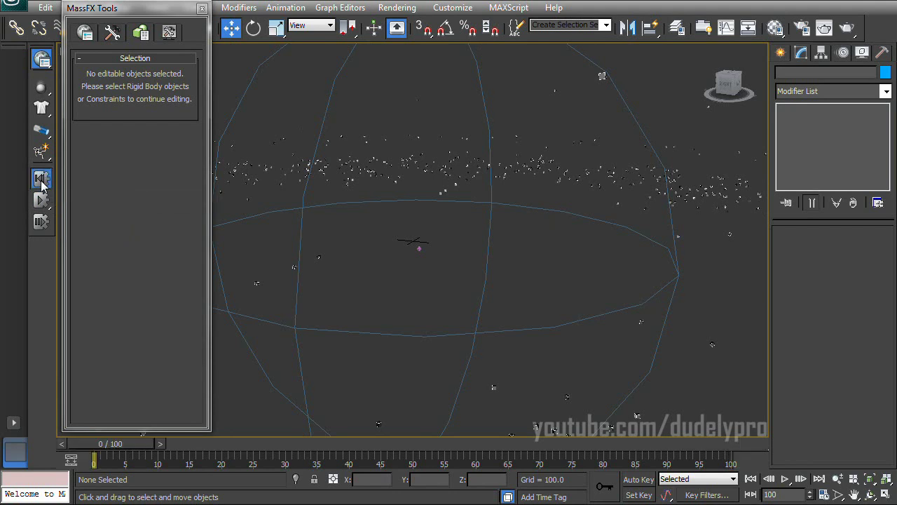
pyautogui.scroll(10, 455, 302)
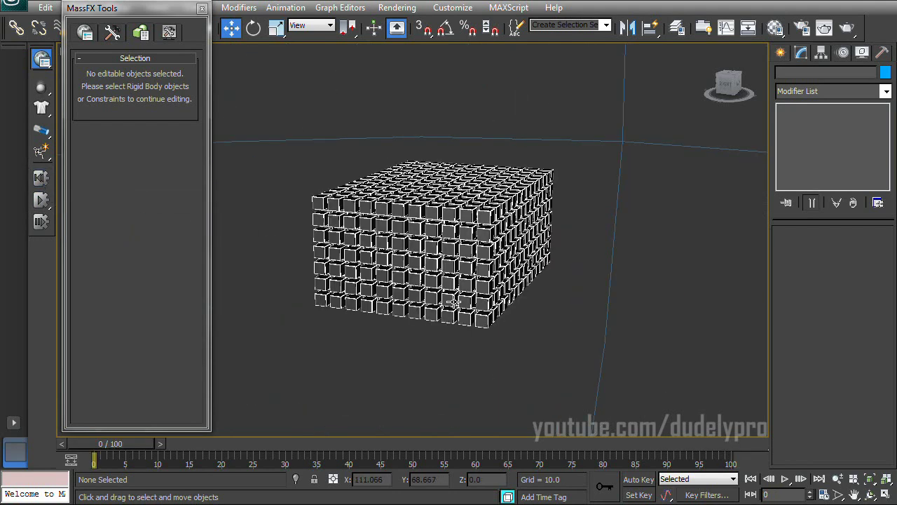
# Draw a Plane under the cube array and enlarge it to 3885.05 by 2304.905.
pyautogui.scroll(1, 434, 305)
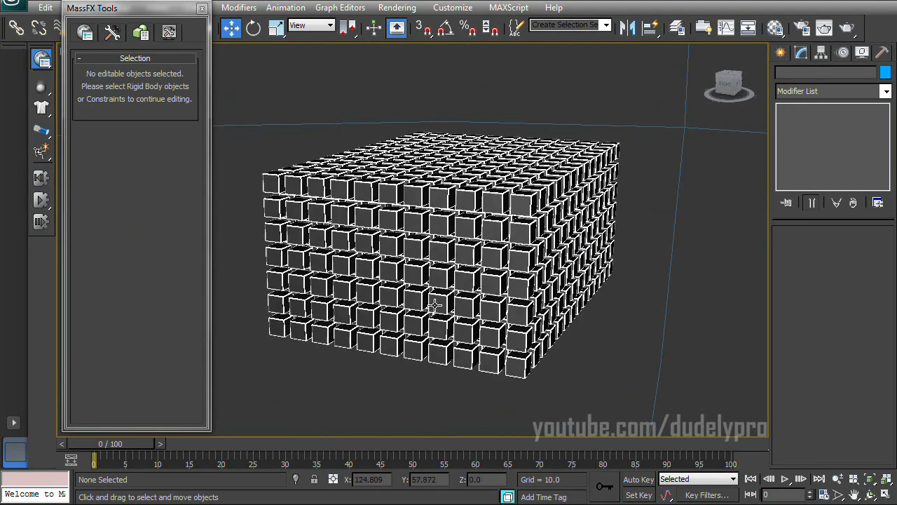
pyautogui.click(783, 50)
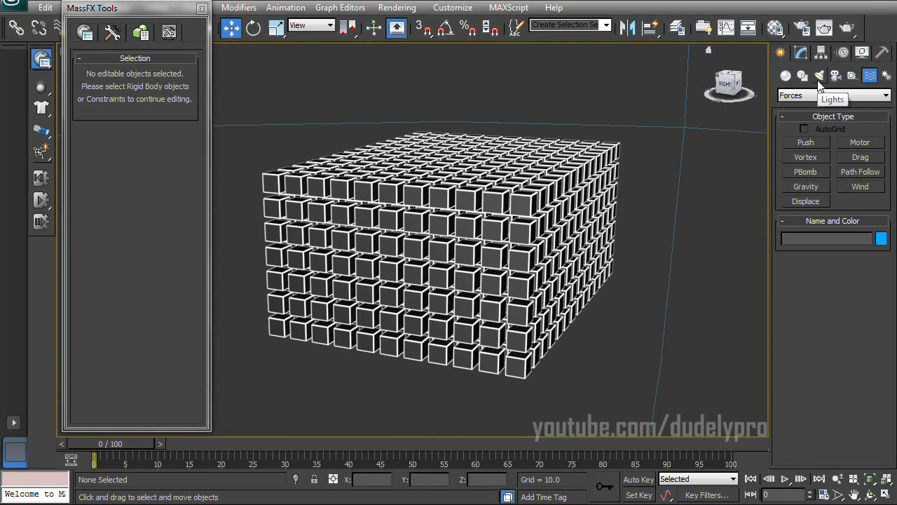
pyautogui.click(786, 76)
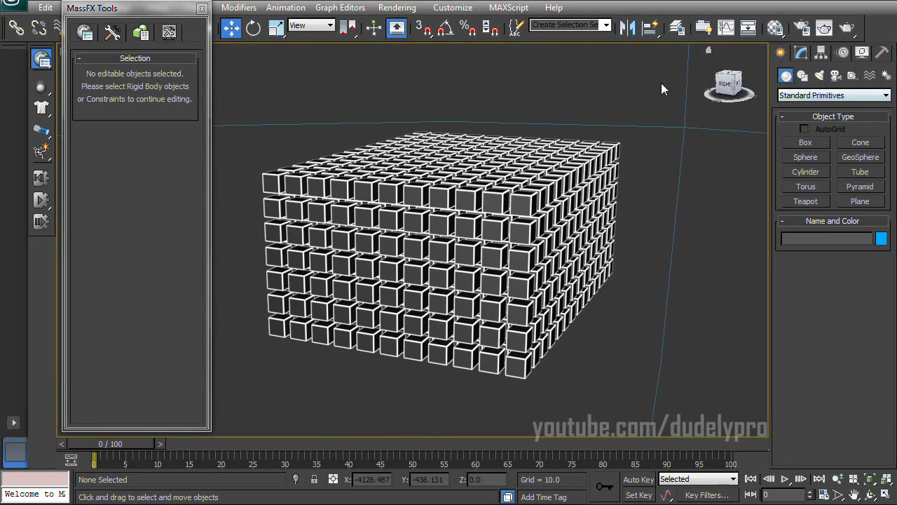
pyautogui.click(860, 202)
pyautogui.scroll(-6, 595, 199)
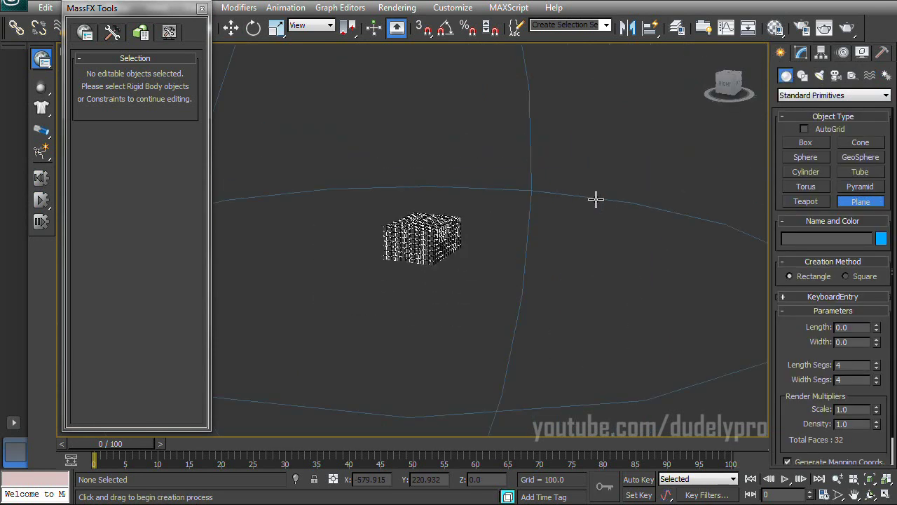
pyautogui.keyDown('alt'); pyautogui.moveTo(581, 192); pyautogui.dragTo(436, 223, button='middle'); pyautogui.keyUp('alt')
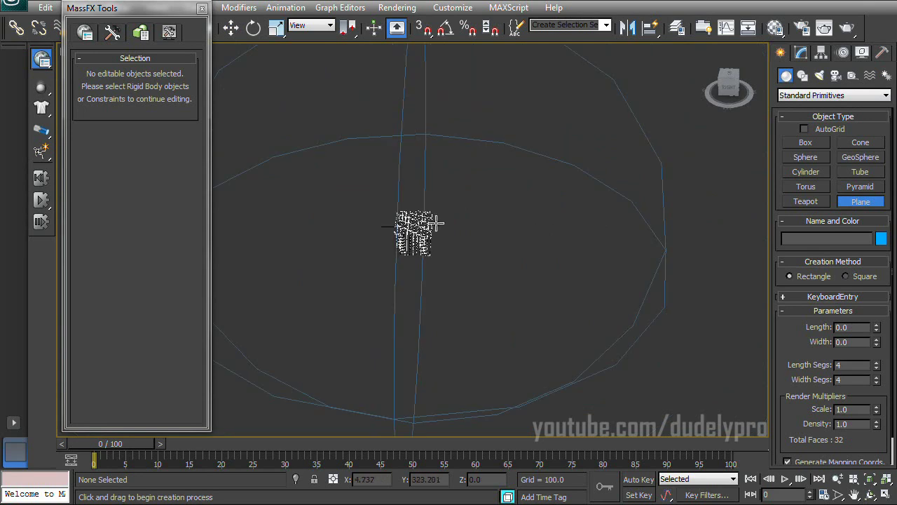
pyautogui.moveTo(587, 368); pyautogui.dragTo(785, 362)
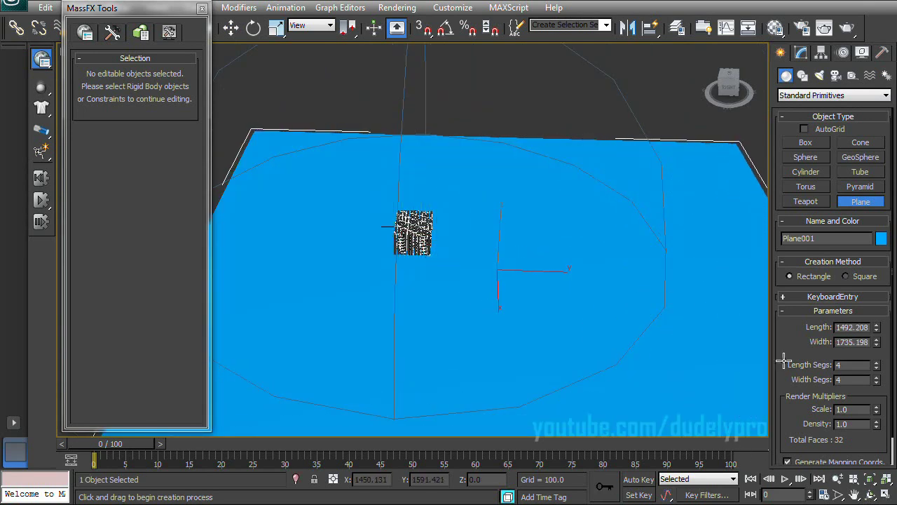
pyautogui.scroll(-4, 608, 215)
pyautogui.keyDown('alt'); pyautogui.moveTo(608, 215); pyautogui.dragTo(611, 224, button='middle'); pyautogui.keyUp('alt')
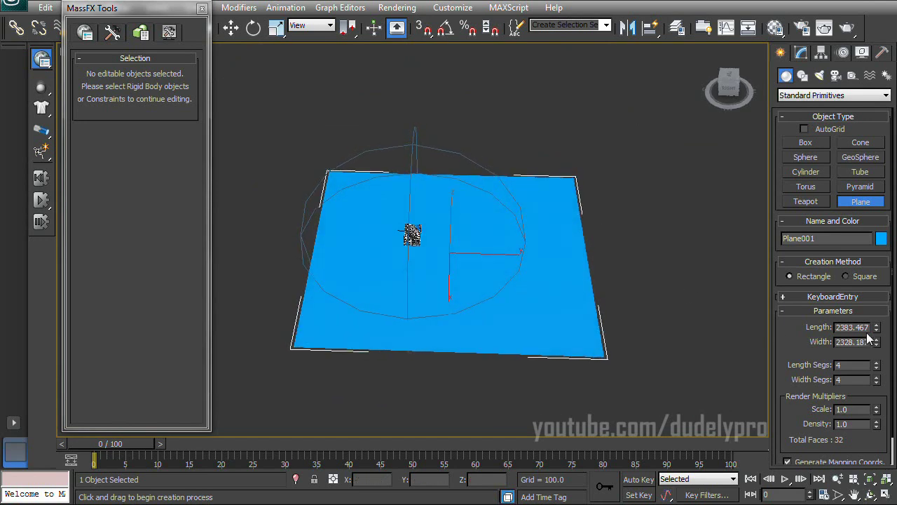
pyautogui.moveTo(878, 329); pyautogui.dragTo(877, 279)
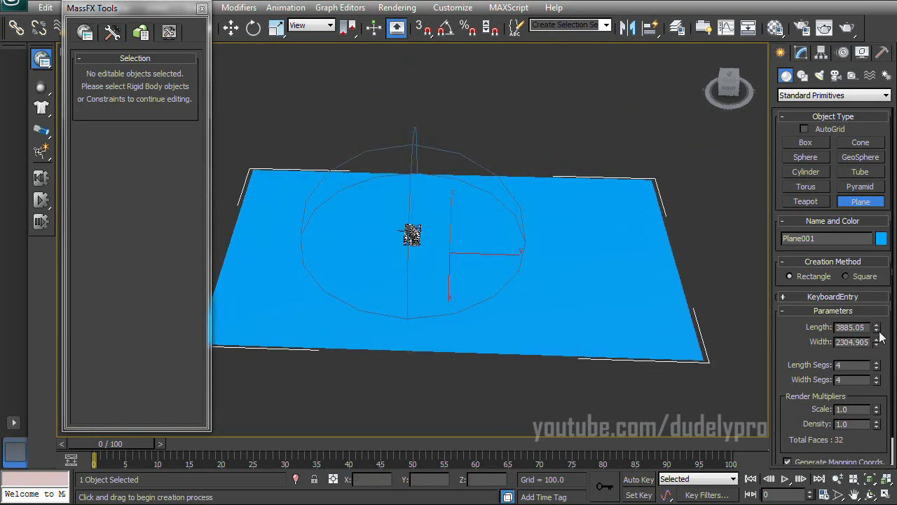
pyautogui.moveTo(880, 338); pyautogui.dragTo(876, 310)
# Centre Plane001 at the origin (0,0,0) and reframe the view on the array.
pyautogui.press('w')
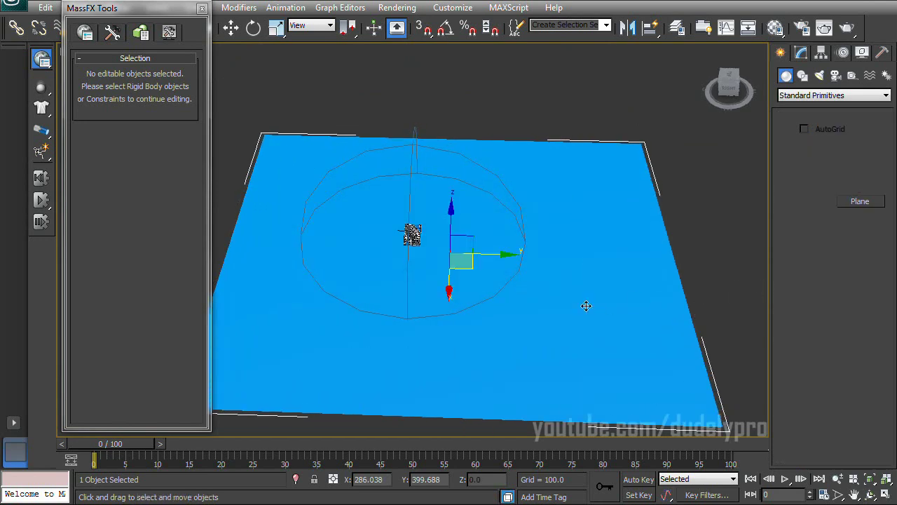
pyautogui.rightClick(396, 478)
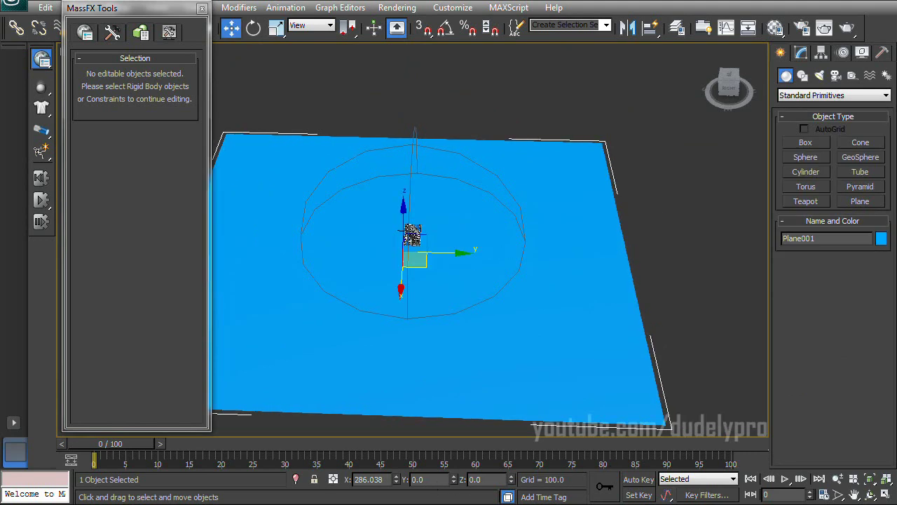
pyautogui.scroll(6, 474, 273)
pyautogui.scroll(3, 475, 270)
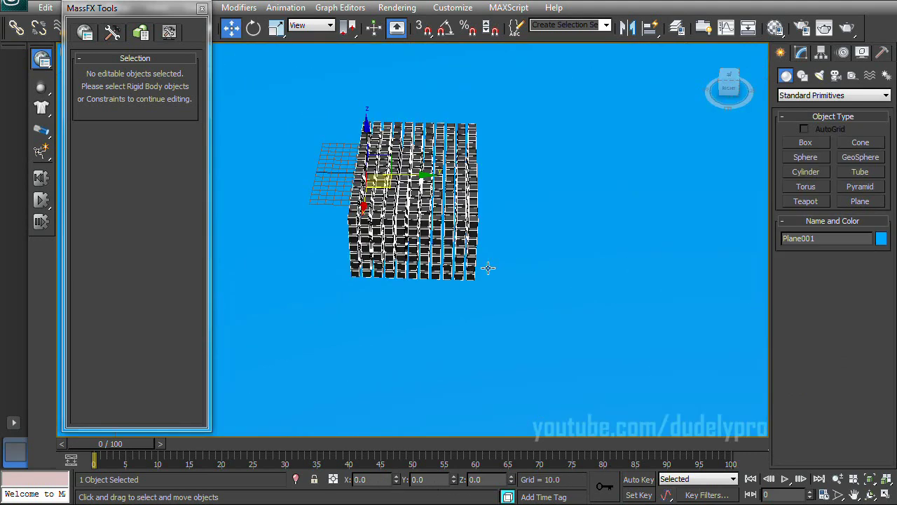
pyautogui.keyDown('alt'); pyautogui.moveTo(486, 267); pyautogui.dragTo(546, 311, button='middle'); pyautogui.keyUp('alt')
pyautogui.scroll(3, 547, 311)
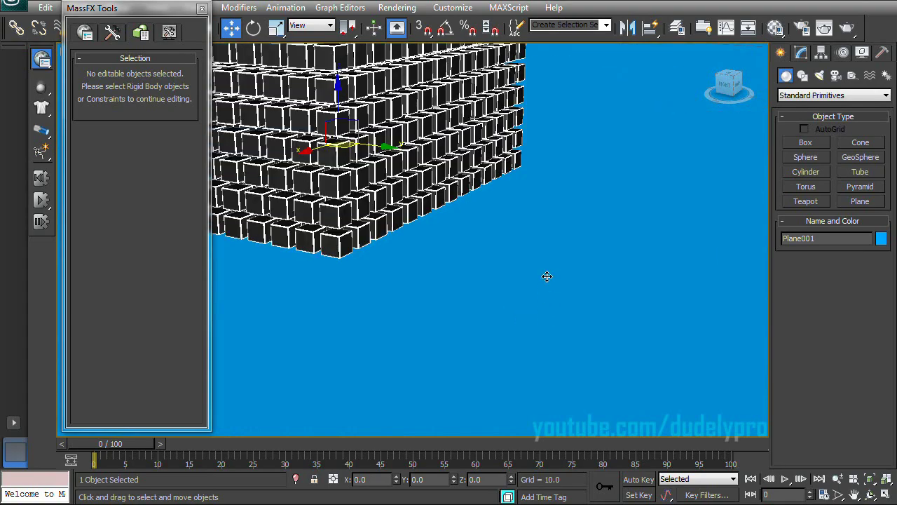
pyautogui.scroll(-4, 555, 299)
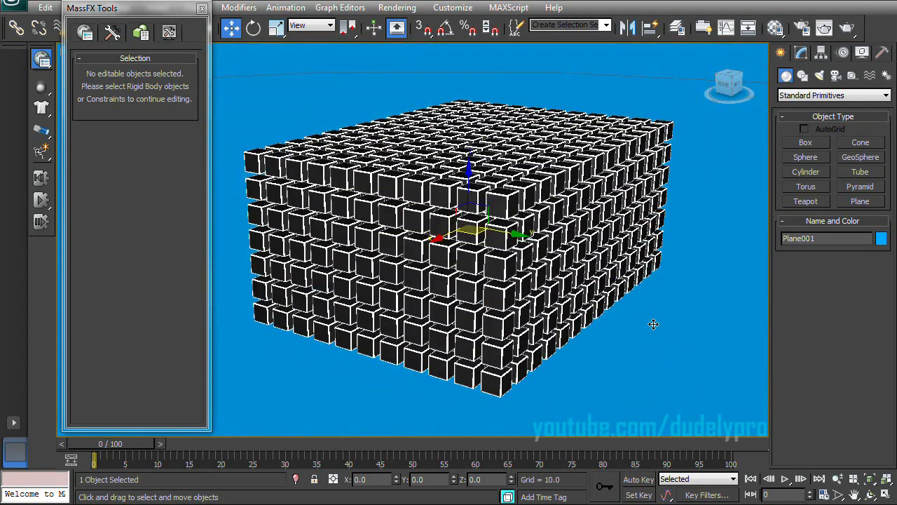
pyautogui.moveTo(645, 332); pyautogui.dragTo(625, 226, button='middle')
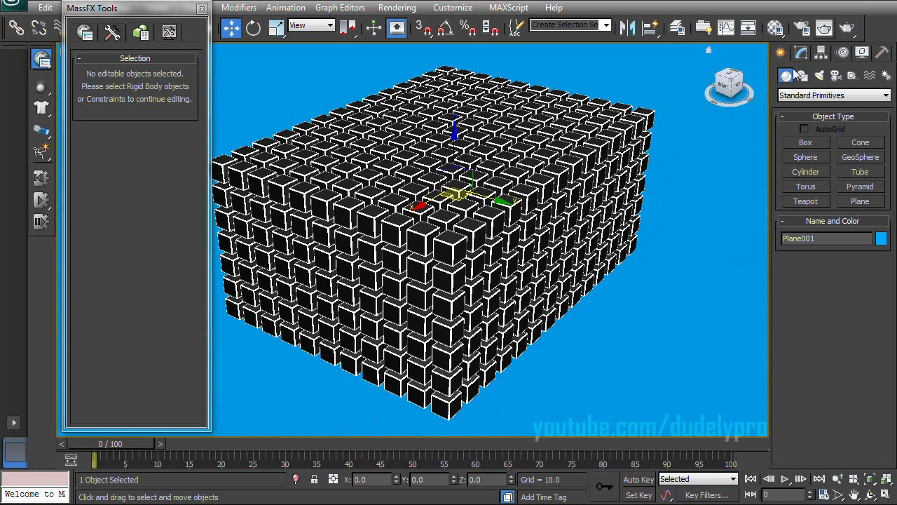
# Set PBomb001 to start at frame 5 with strength 500, then switch to the reference video.
pyautogui.keyDown('alt'); pyautogui.moveTo(640, 242); pyautogui.dragTo(657, 192, button='middle'); pyautogui.keyUp('alt')
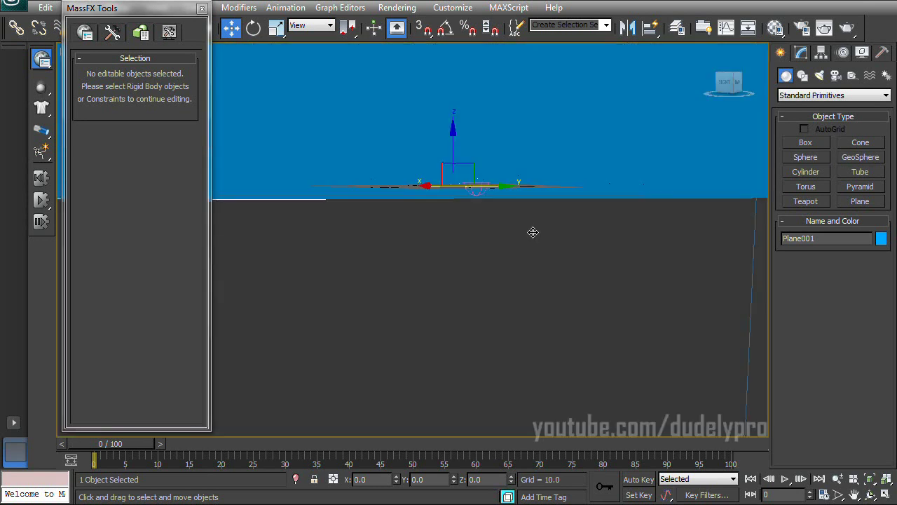
pyautogui.keyDown('alt'); pyautogui.moveTo(533, 232); pyautogui.dragTo(484, 221, button='middle'); pyautogui.keyUp('alt')
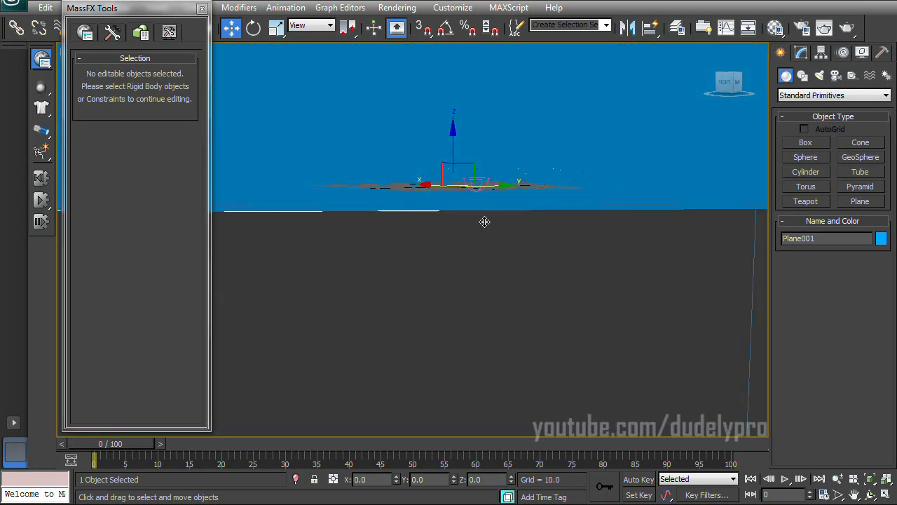
pyautogui.click(477, 186)
pyautogui.moveTo(551, 175)
pyautogui.keyDown('alt'); pyautogui.mouseDown(button='middle')
pyautogui.moveTo(565, 195)
pyautogui.moveTo(553, 300)
pyautogui.mouseUp(button='middle'); pyautogui.keyUp('alt')
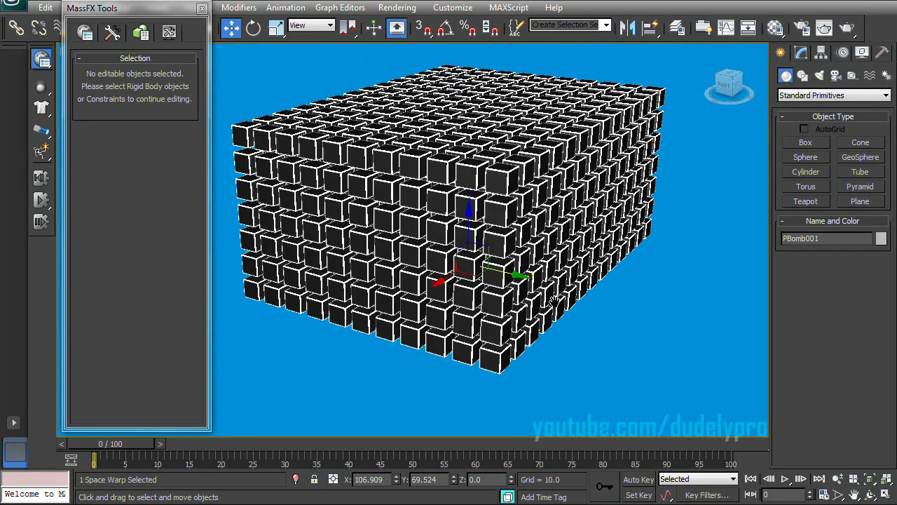
pyautogui.click(801, 54)
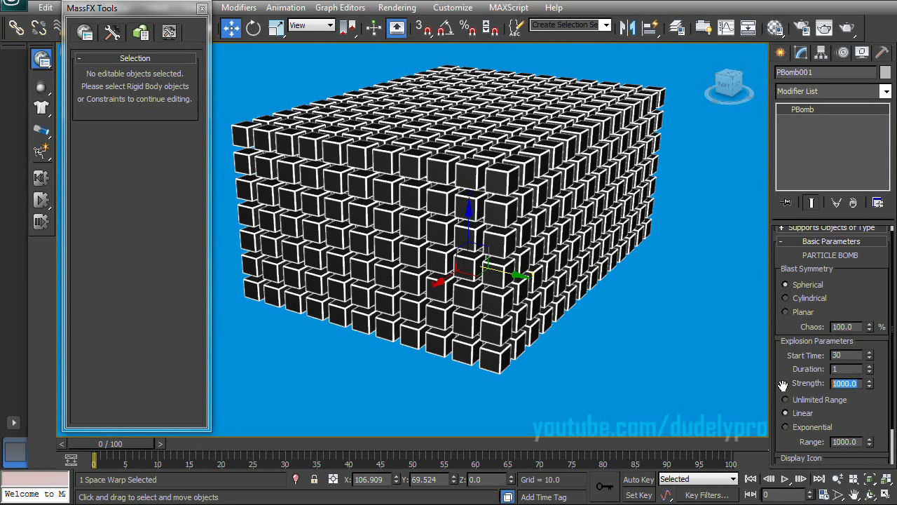
pyautogui.write('5')
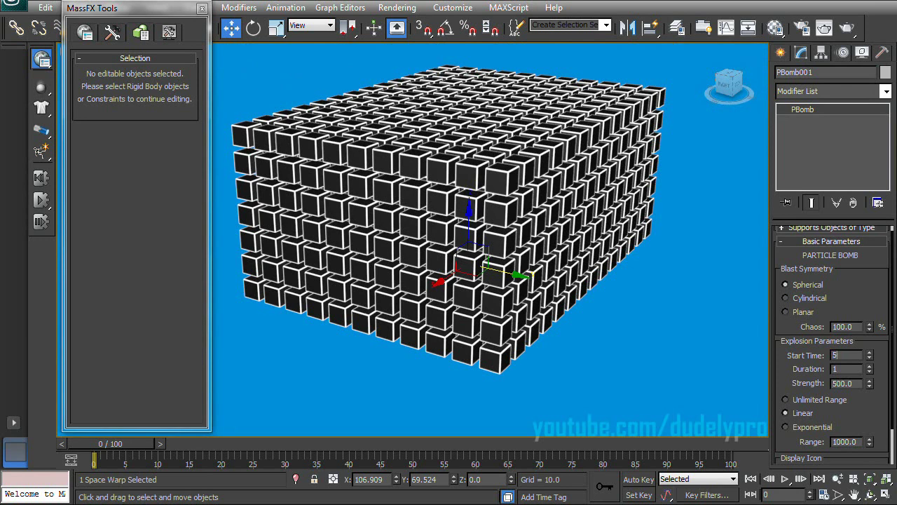
pyautogui.hotkey('alt', 'Tab')
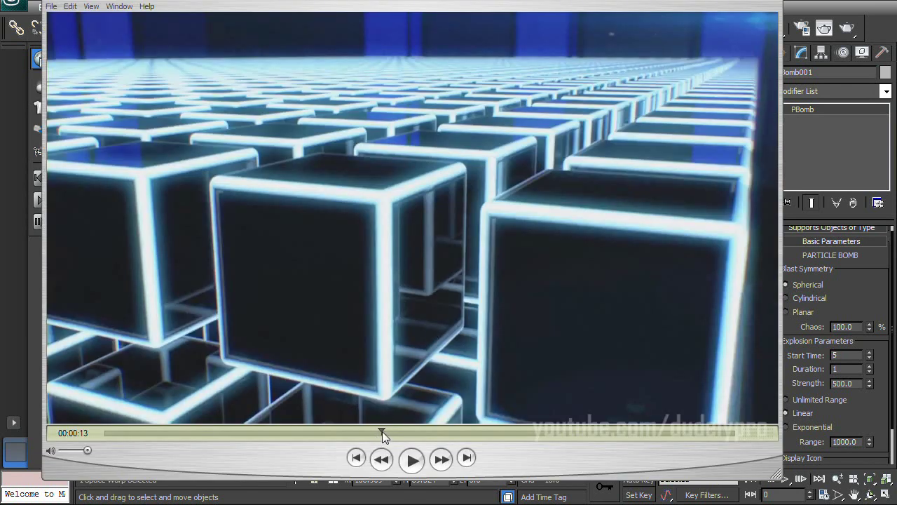
# Scrub the reference video to the cube explosion shot and close QuickTime Player.
pyautogui.moveTo(382, 432); pyautogui.dragTo(396, 429)
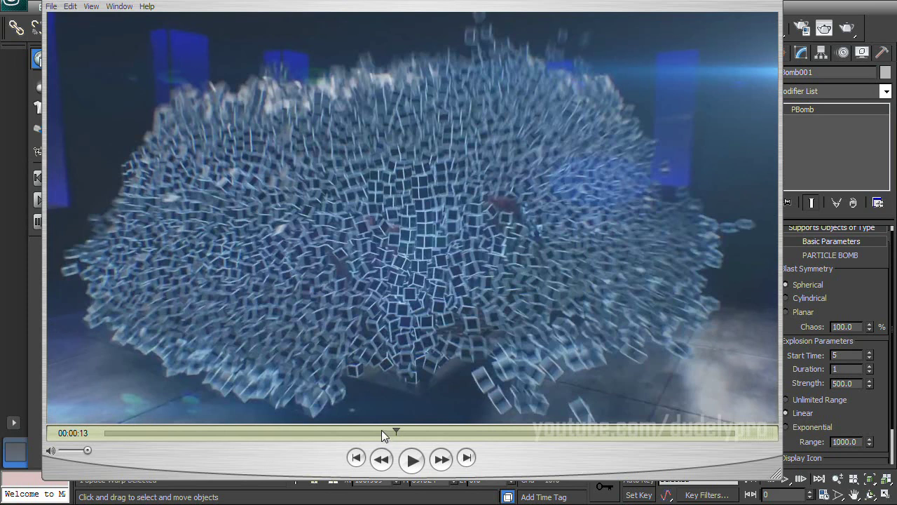
pyautogui.click(750, 3)
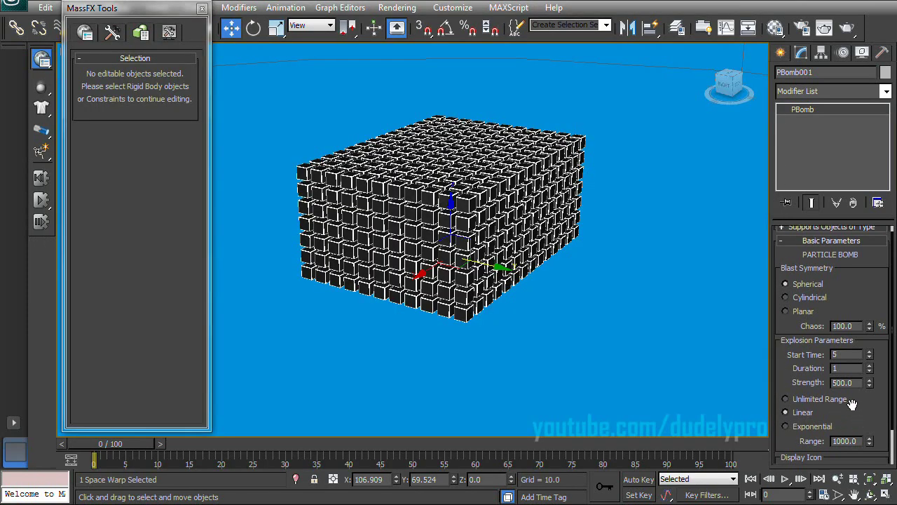
# Switch the PBomb falloff to Exponential with range 100 and save the scene.
pyautogui.scroll(-2, 848, 358)
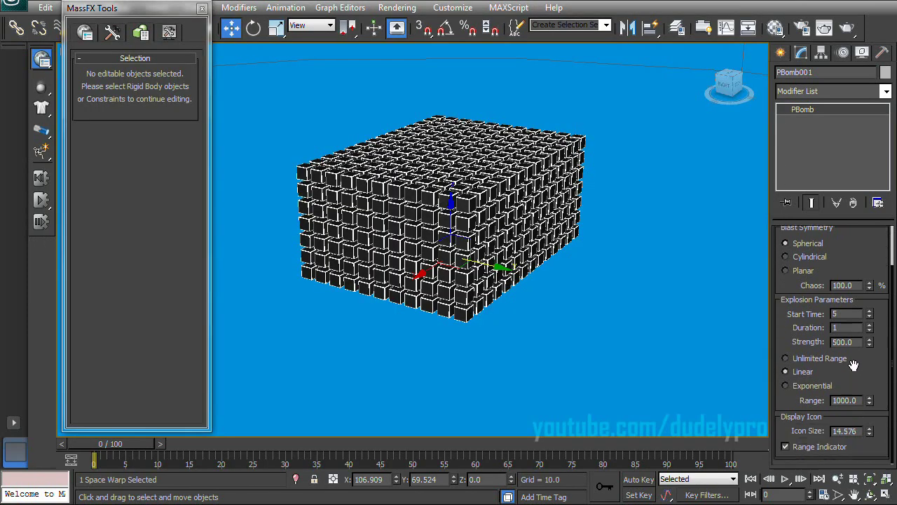
pyautogui.click(807, 388)
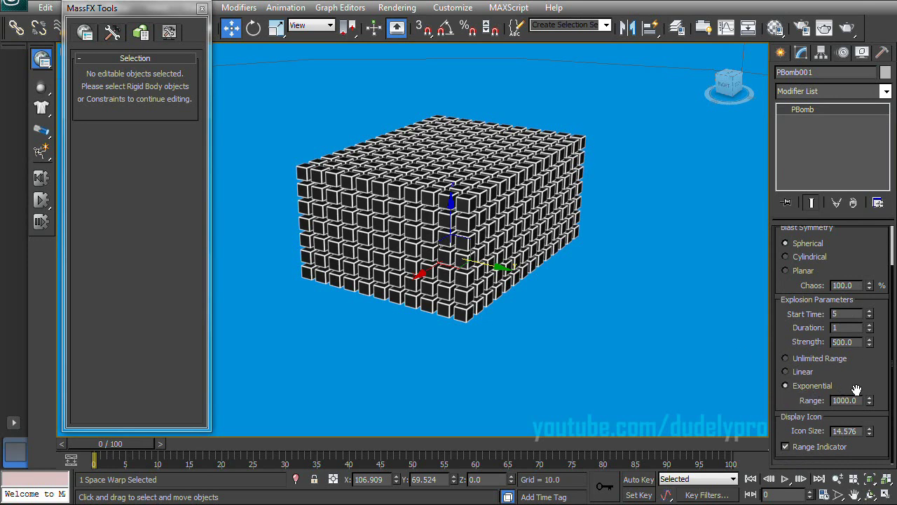
pyautogui.hotkey('ctrl', 's')
# Orbit to a side view of the cube grid and play the simulation.
pyautogui.keyDown('alt'); pyautogui.moveTo(607, 273); pyautogui.dragTo(572, 158, button='middle'); pyautogui.keyUp('alt')
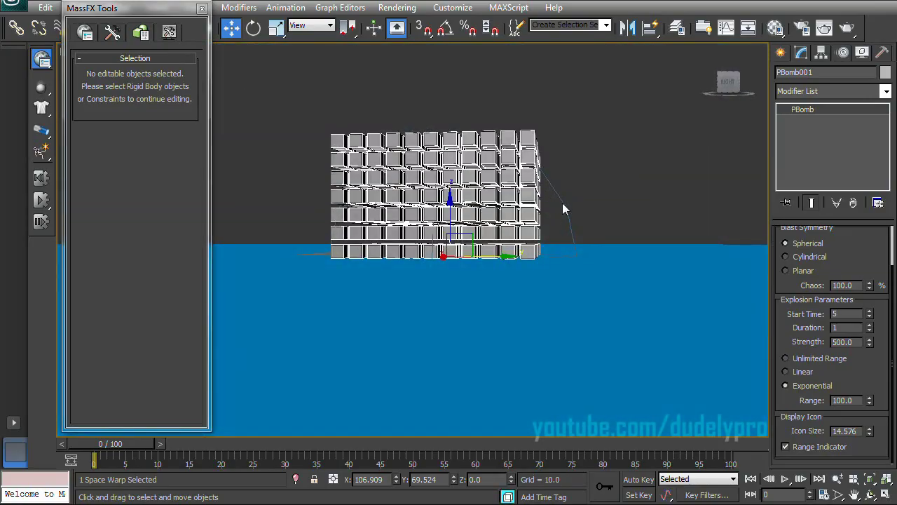
pyautogui.keyDown('alt'); pyautogui.moveTo(563, 205); pyautogui.dragTo(641, 233, button='middle'); pyautogui.keyUp('alt')
pyautogui.scroll(-3, 523, 276)
pyautogui.scroll(-2, 641, 234)
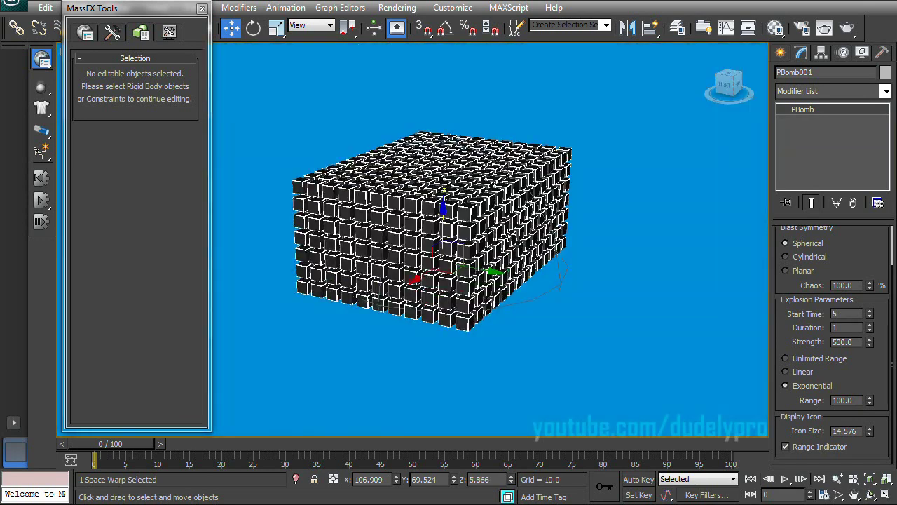
pyautogui.keyDown('alt'); pyautogui.moveTo(509, 237); pyautogui.dragTo(402, 250, button='middle'); pyautogui.keyUp('alt')
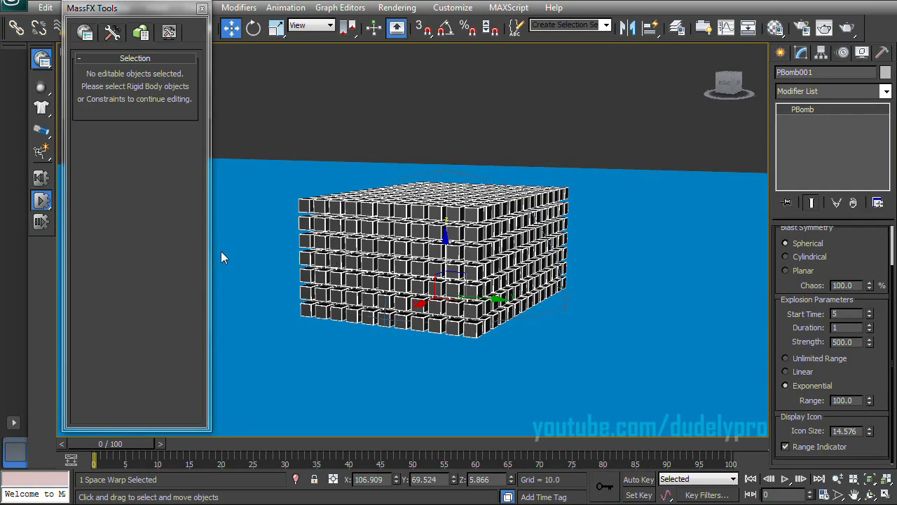
pyautogui.press('/')
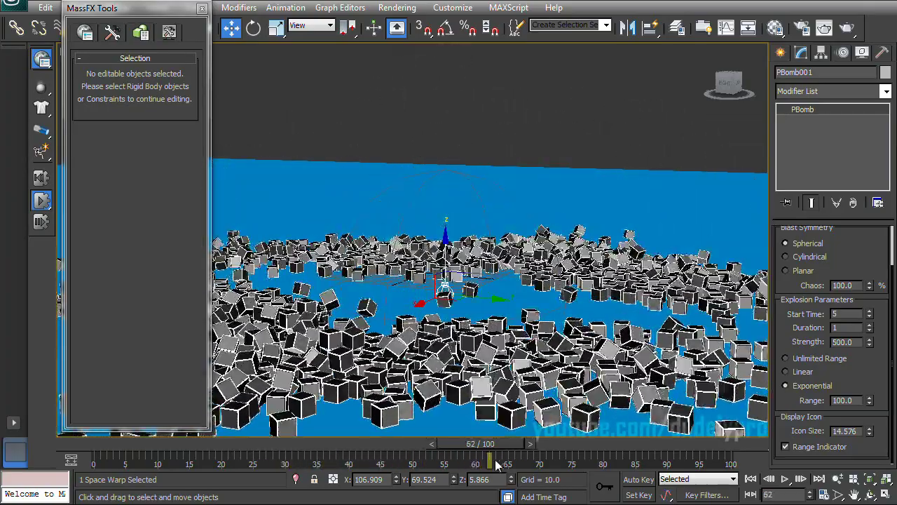
# Reset the MassFX simulation to frame 0 and show the Simulation Tools.
pyautogui.click(41, 180)
pyautogui.click(112, 33)
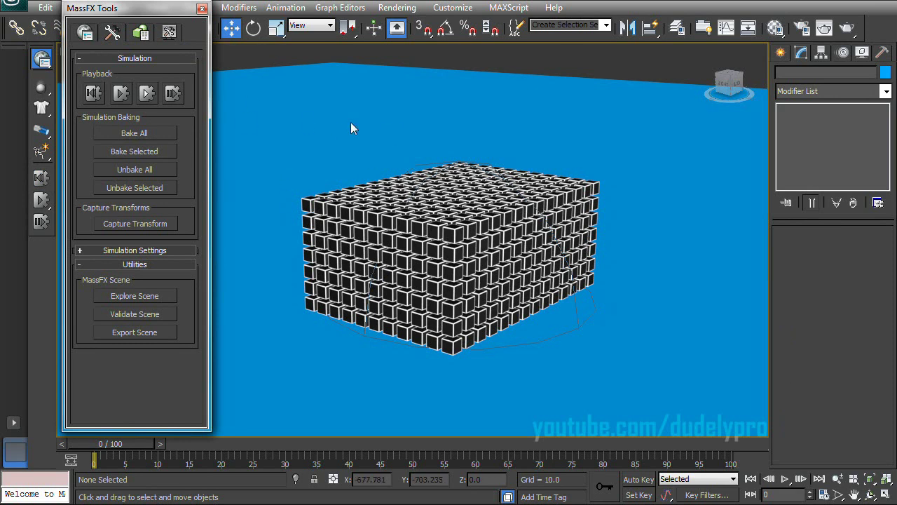
# Bake All for the MassFX explosion across 100 frames, then close MassFX Tools.
pyautogui.click(151, 134)
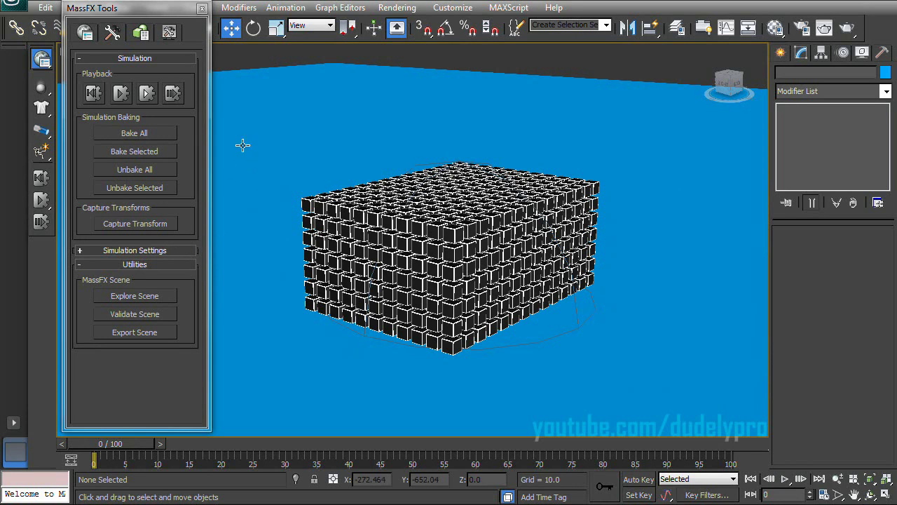
pyautogui.click(202, 9)
pyautogui.scroll(3, 260, 214)
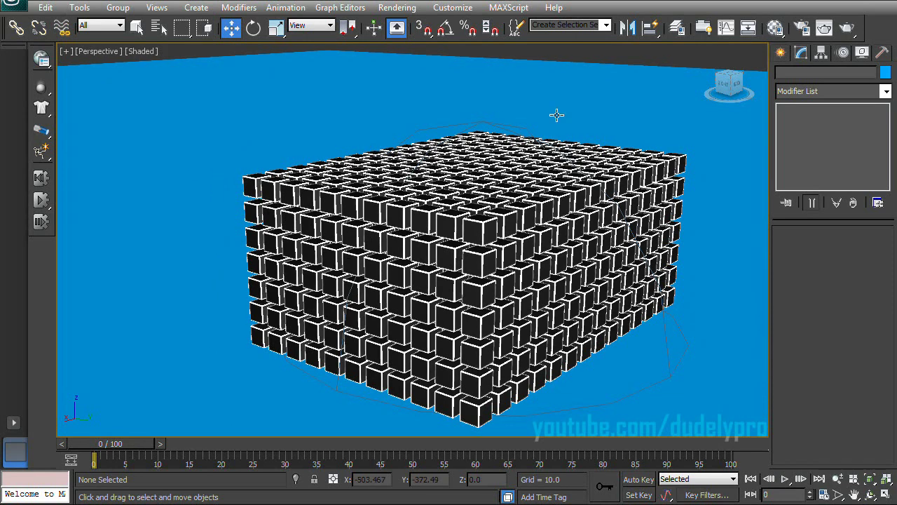
# Check a baked box, move to frame 30, and close the test render.
pyautogui.click(250, 183)
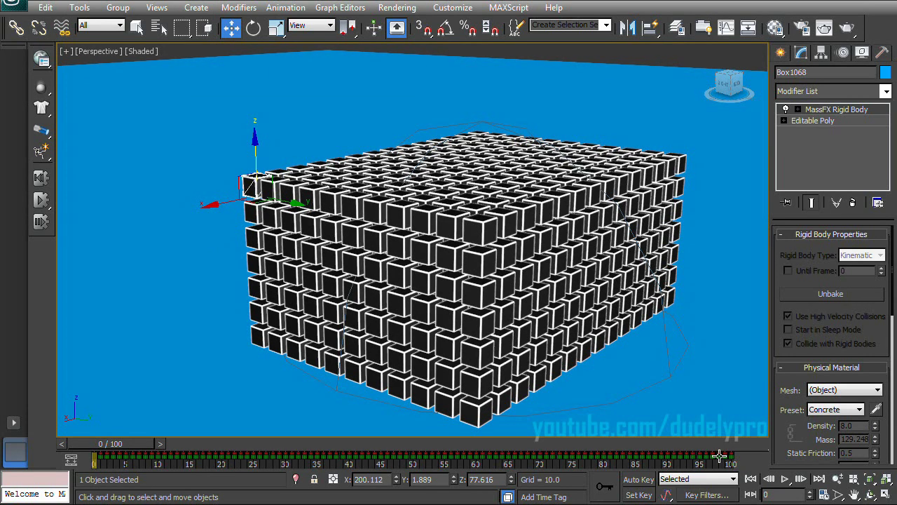
pyautogui.moveTo(112, 443); pyautogui.dragTo(610, 449)
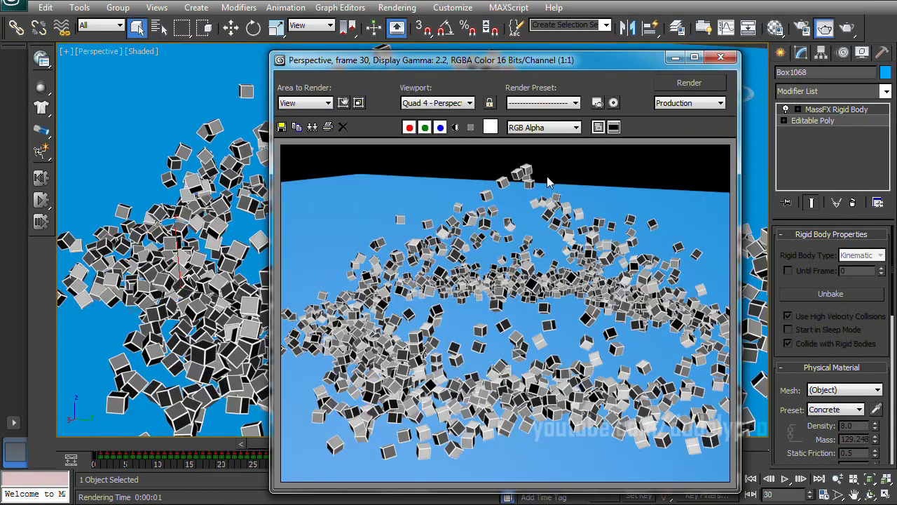
pyautogui.click(722, 59)
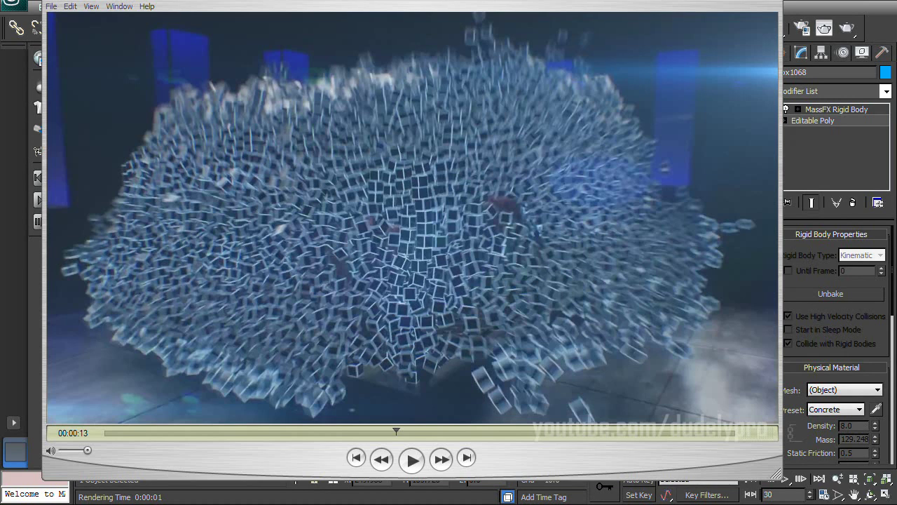
# Scrub the reference video forward and back slightly, then close QuickTime Player.
pyautogui.moveTo(403, 429); pyautogui.dragTo(421, 430)
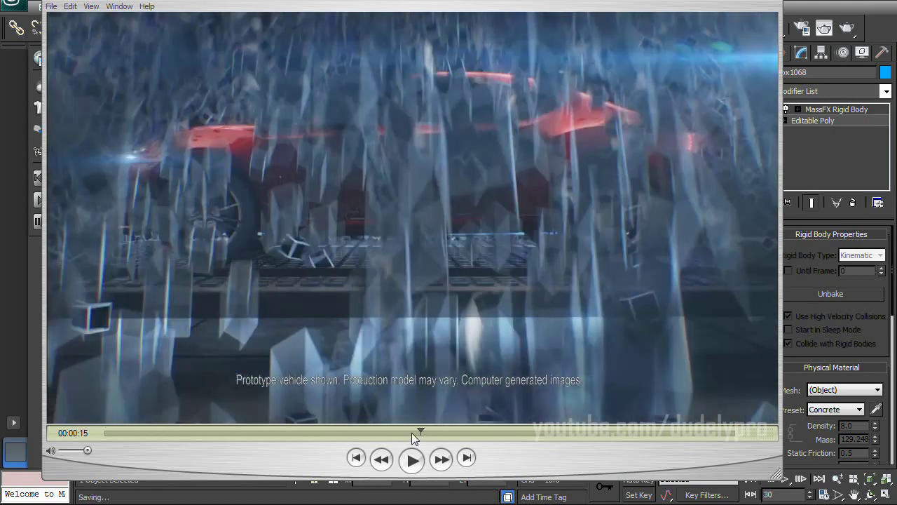
pyautogui.moveTo(412, 433); pyautogui.dragTo(403, 432)
pyautogui.click(774, 4)
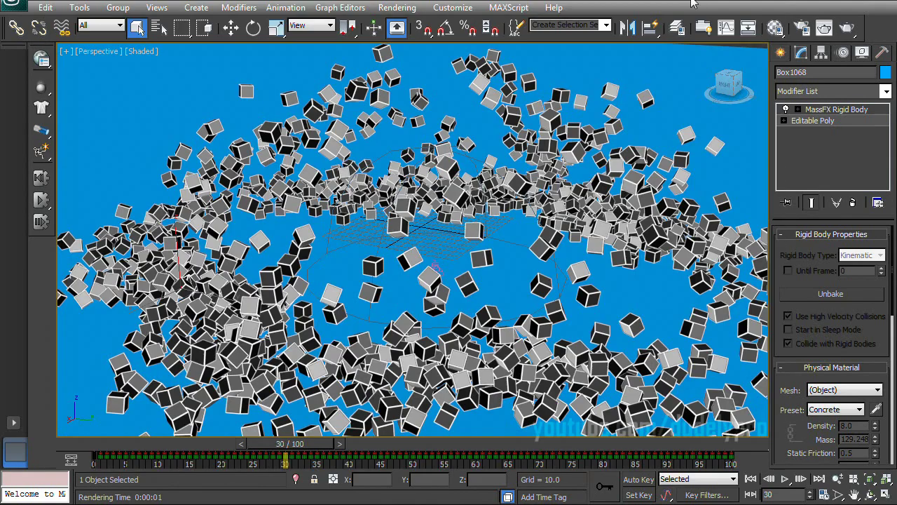
# Assign NVIDIA mental ray as the production renderer in Render Setup.
pyautogui.click(804, 30)
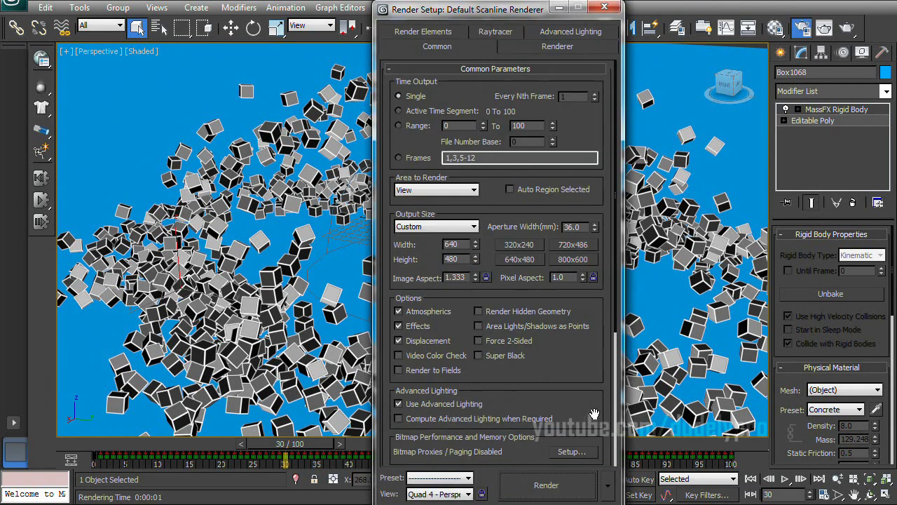
pyautogui.moveTo(594, 414); pyautogui.dragTo(521, 155)
pyautogui.click(495, 458)
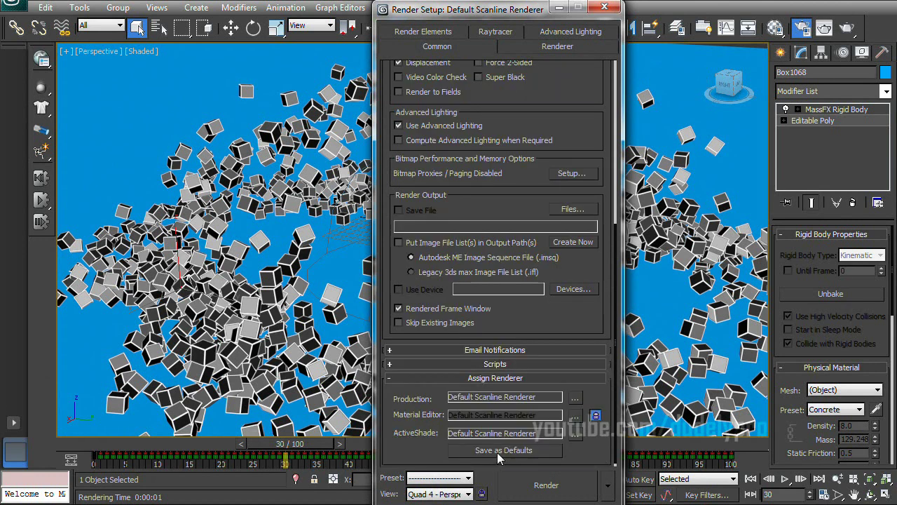
pyautogui.click(574, 398)
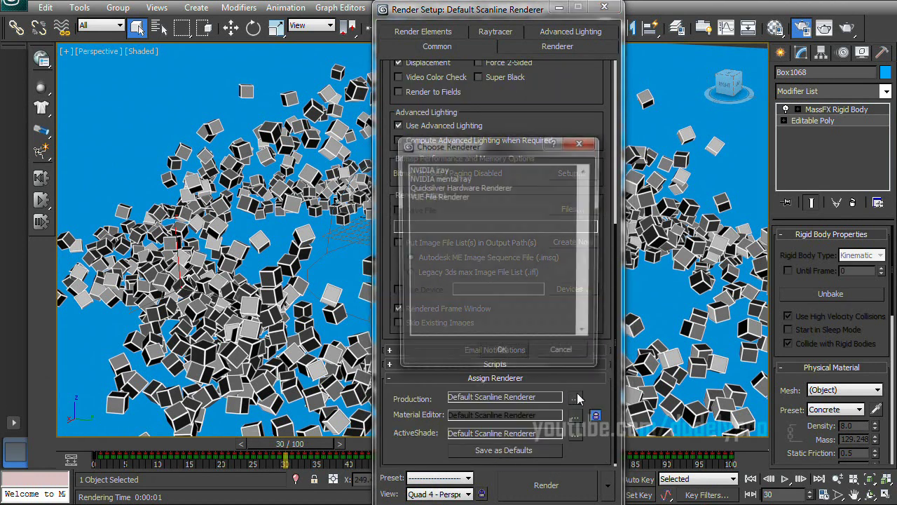
pyautogui.click(457, 179)
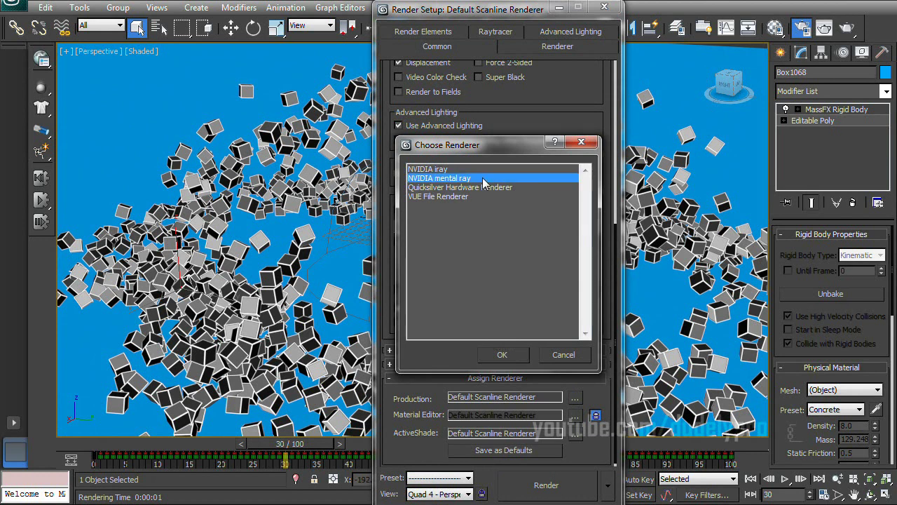
pyautogui.click(502, 356)
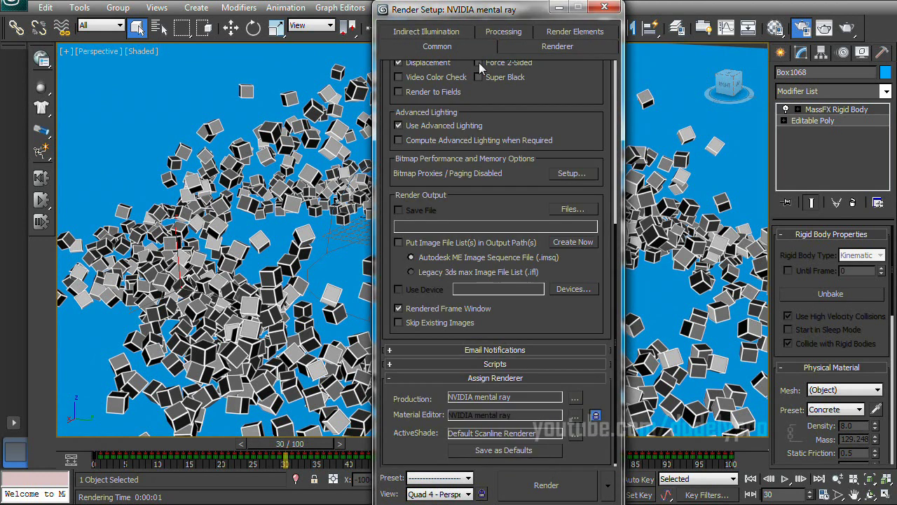
# Enable Motion Blur under the mental ray Camera Effects and close Render Setup.
pyautogui.click(559, 48)
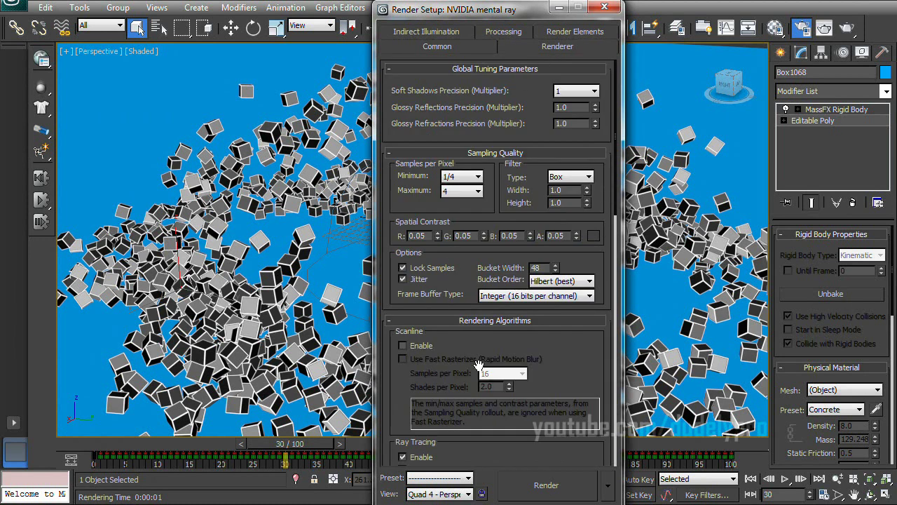
pyautogui.moveTo(563, 354)
pyautogui.mouseDown()
pyautogui.moveTo(516, 150)
pyautogui.moveTo(414, 67)
pyautogui.moveTo(337, 27)
pyautogui.mouseUp()
pyautogui.click(406, 342)
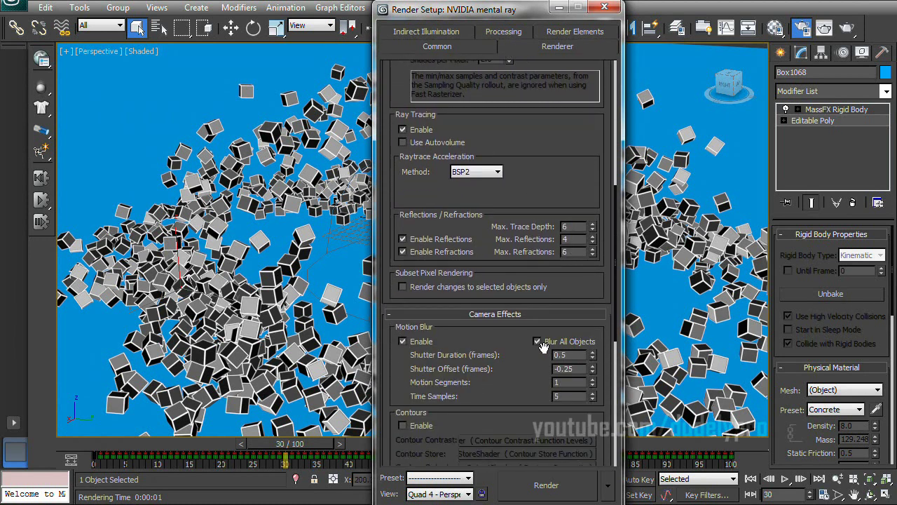
pyautogui.click(614, 7)
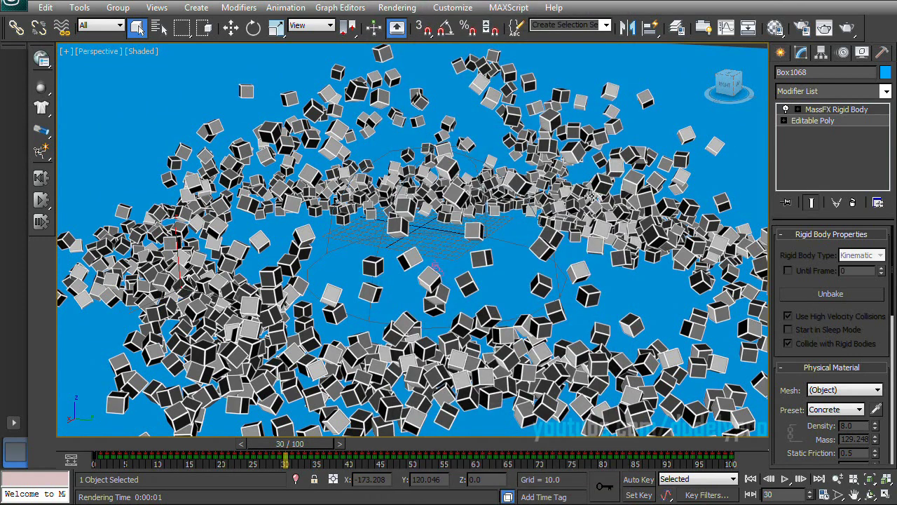
# Lower the view closer to the cubes and render frame 30.
pyautogui.keyDown('alt'); pyautogui.moveTo(592, 196); pyautogui.dragTo(592, 231, button='middle'); pyautogui.keyUp('alt')
pyautogui.click(830, 22)
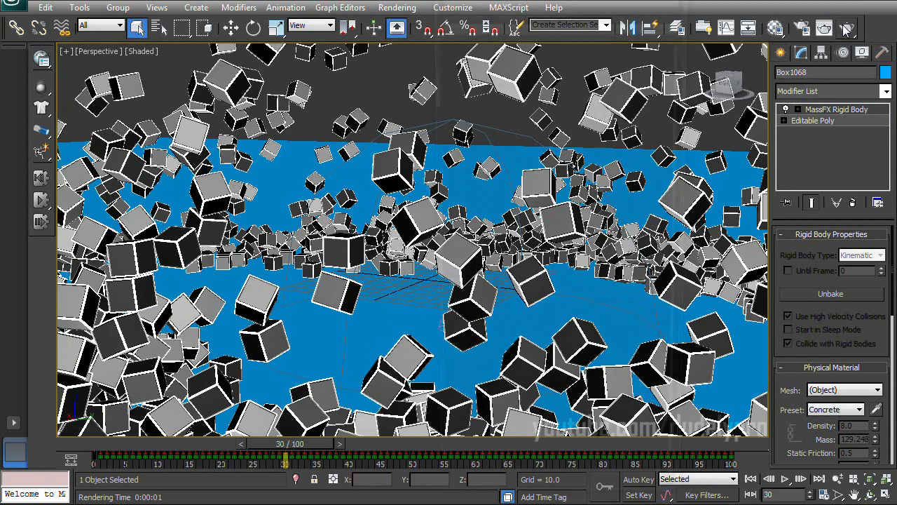